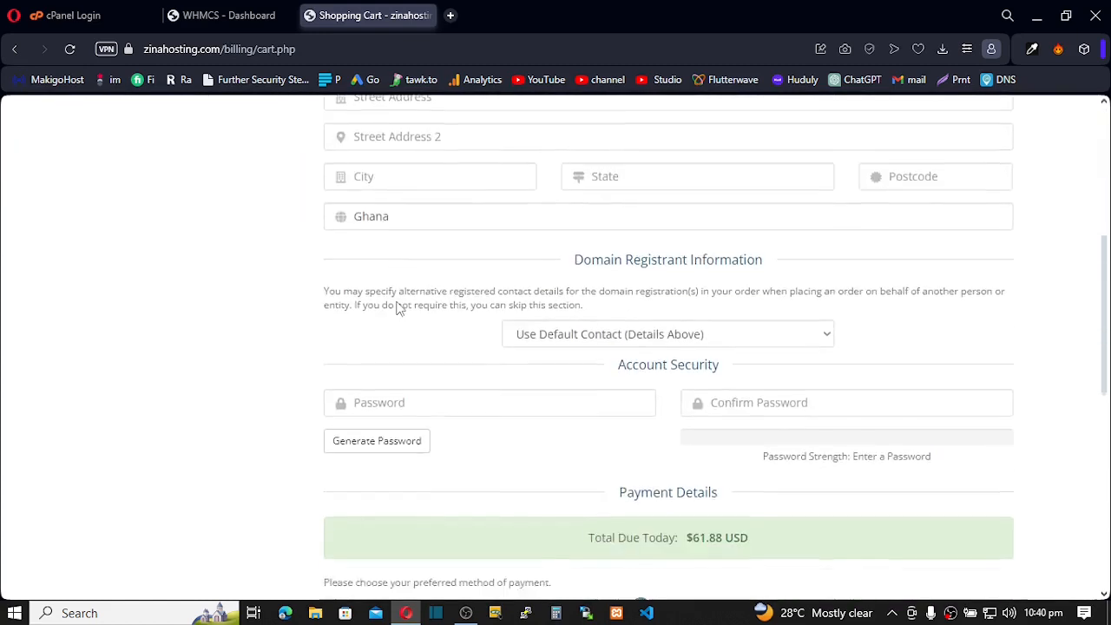
# Open the WHMCS admin Payment Gateways page from System Settings, searching 'pay'
pyautogui.scroll(4, 440, 289)
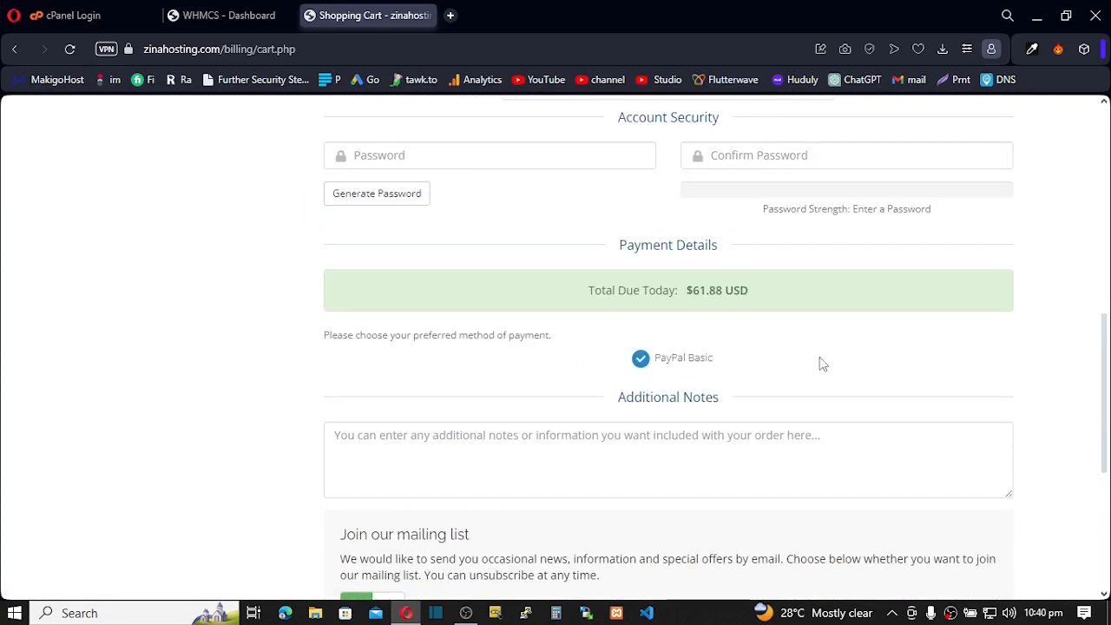
pyautogui.scroll(-4, 694, 375)
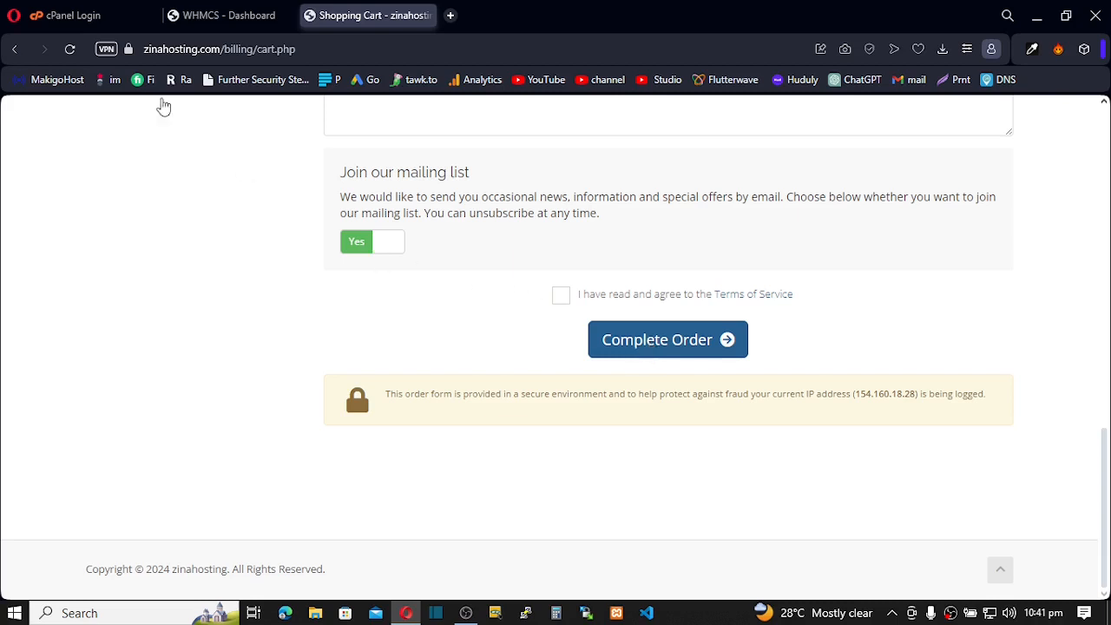
pyautogui.click(215, 17)
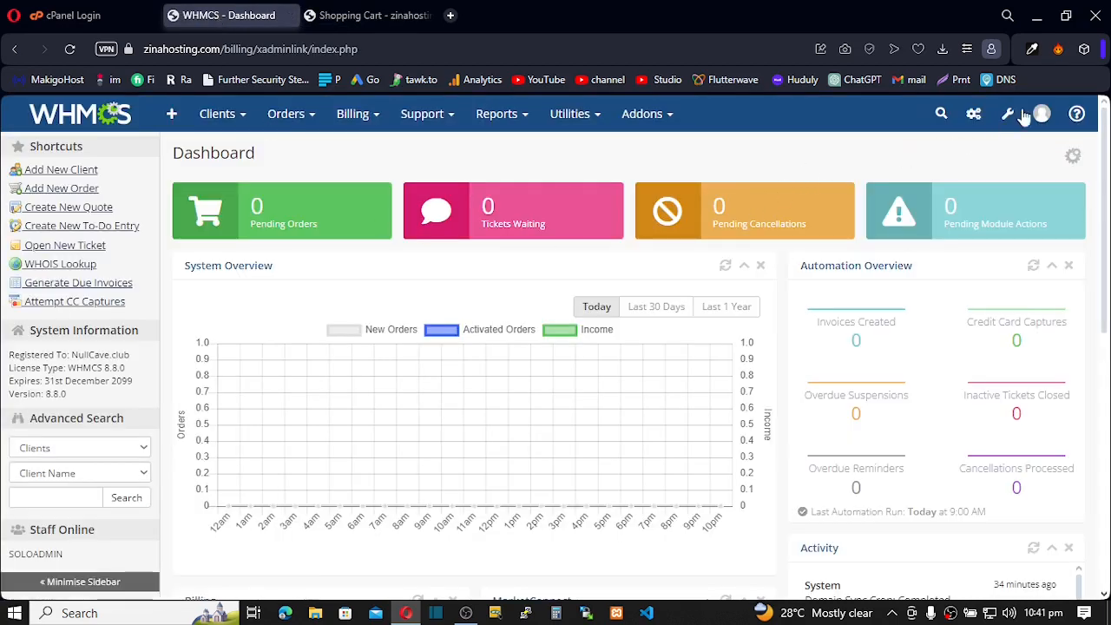
pyautogui.click(1012, 118)
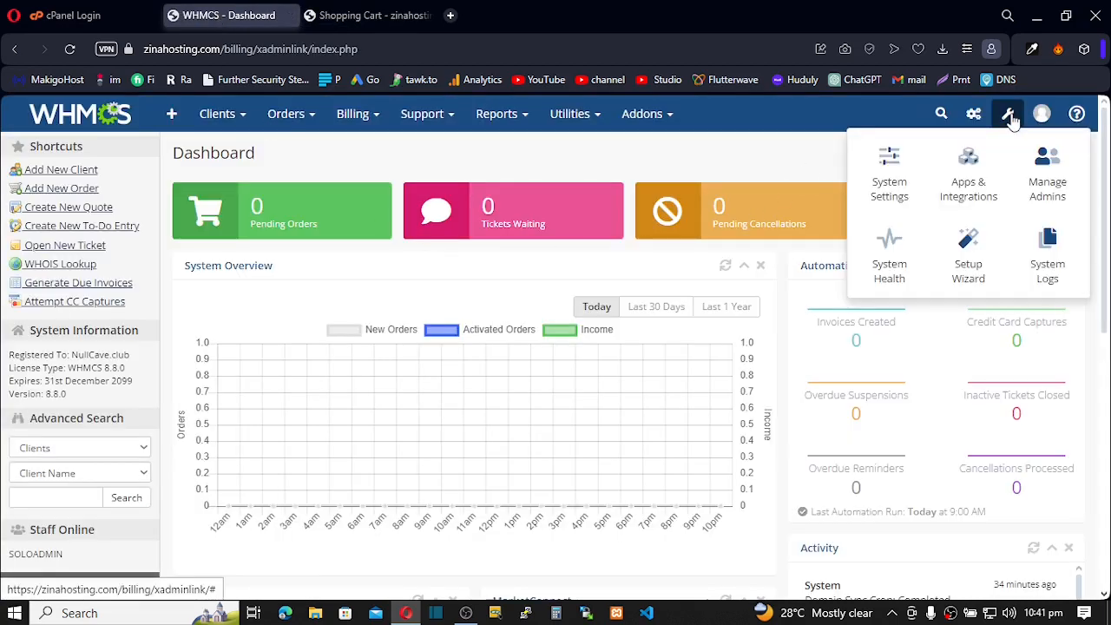
pyautogui.click(890, 178)
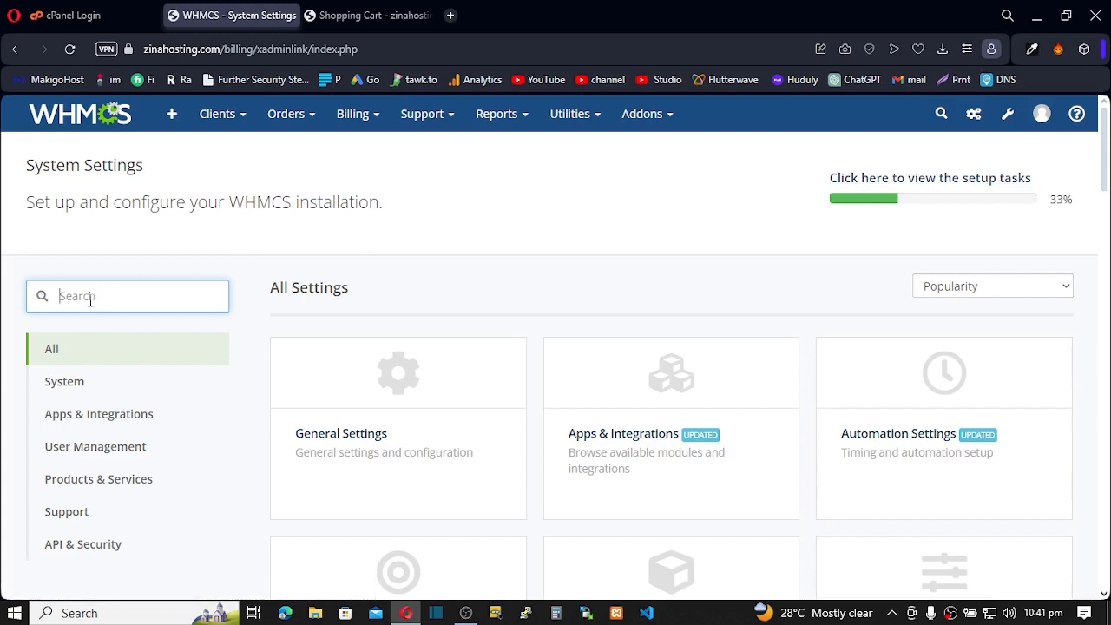
pyautogui.write('pay')
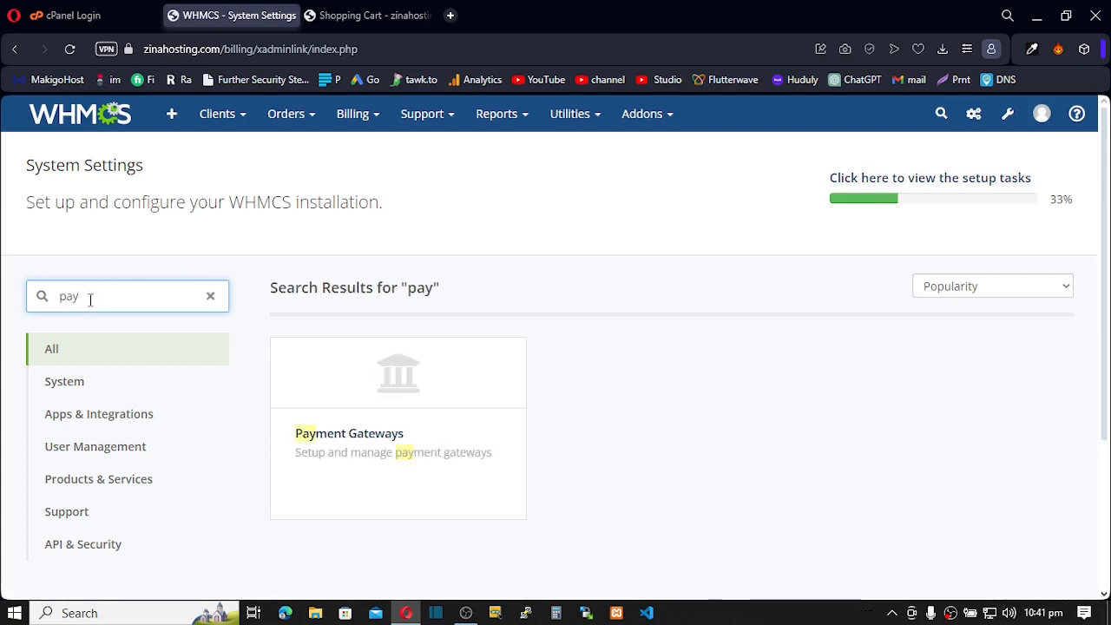
pyautogui.click(365, 402)
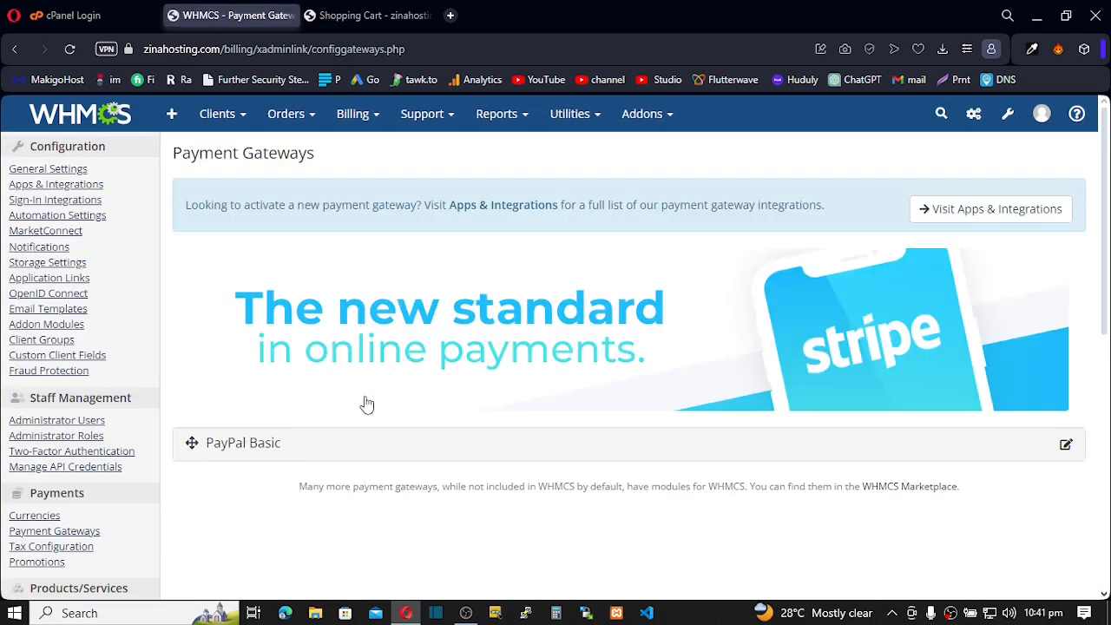
# Expand PayPal Basic's settings and review its display name and PayPal Email fields
pyautogui.scroll(-2, 402, 403)
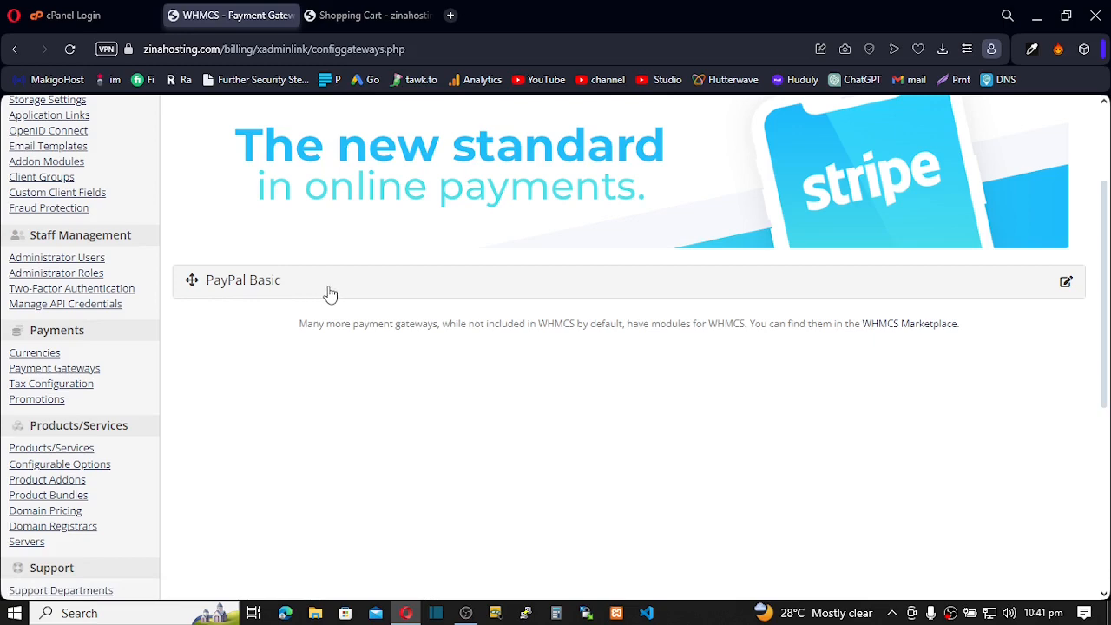
pyautogui.click(1067, 284)
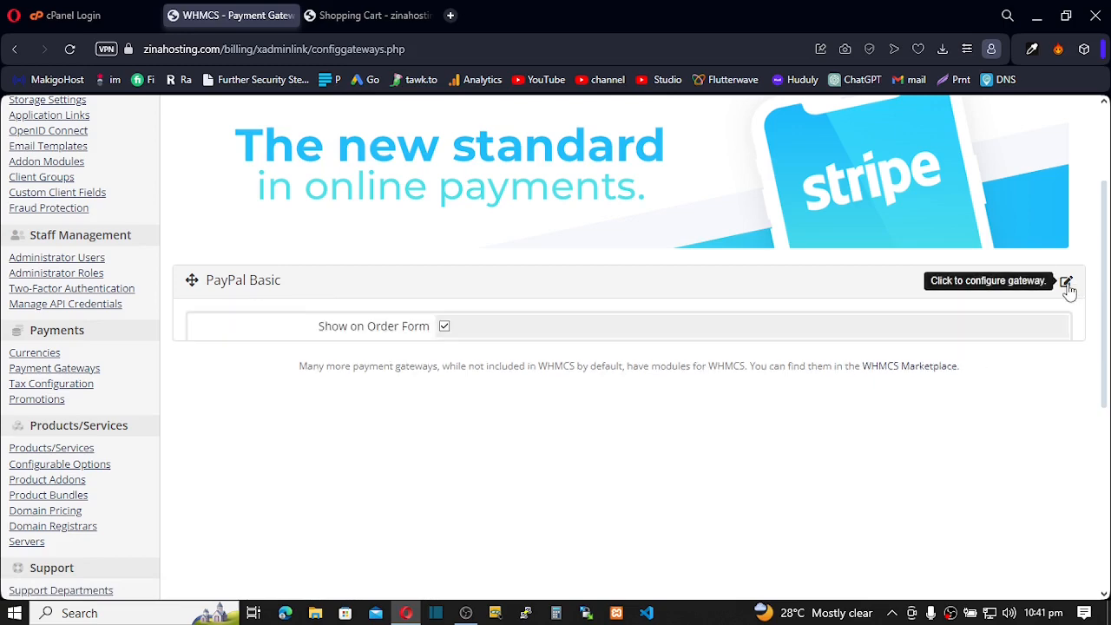
pyautogui.scroll(-1, 607, 357)
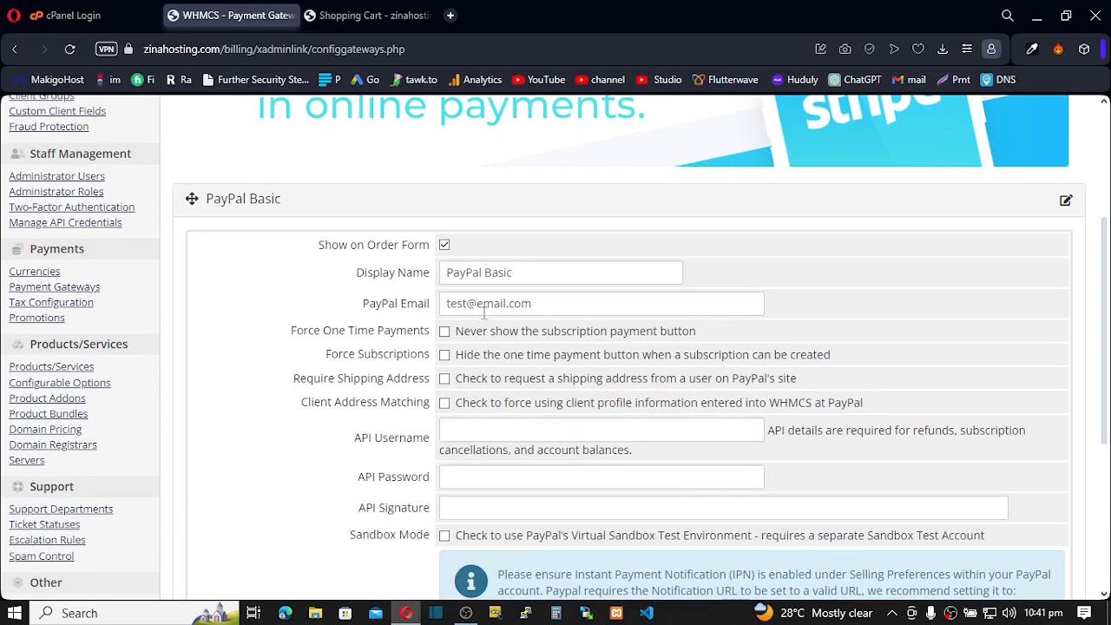
pyautogui.scroll(-2, 445, 348)
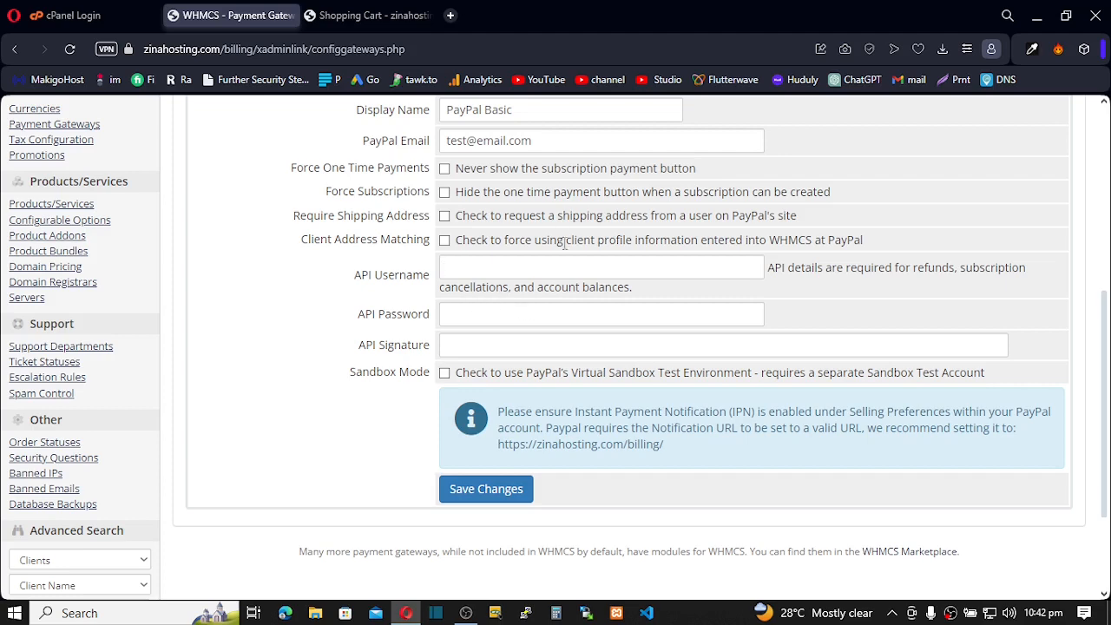
pyautogui.scroll(3, 503, 270)
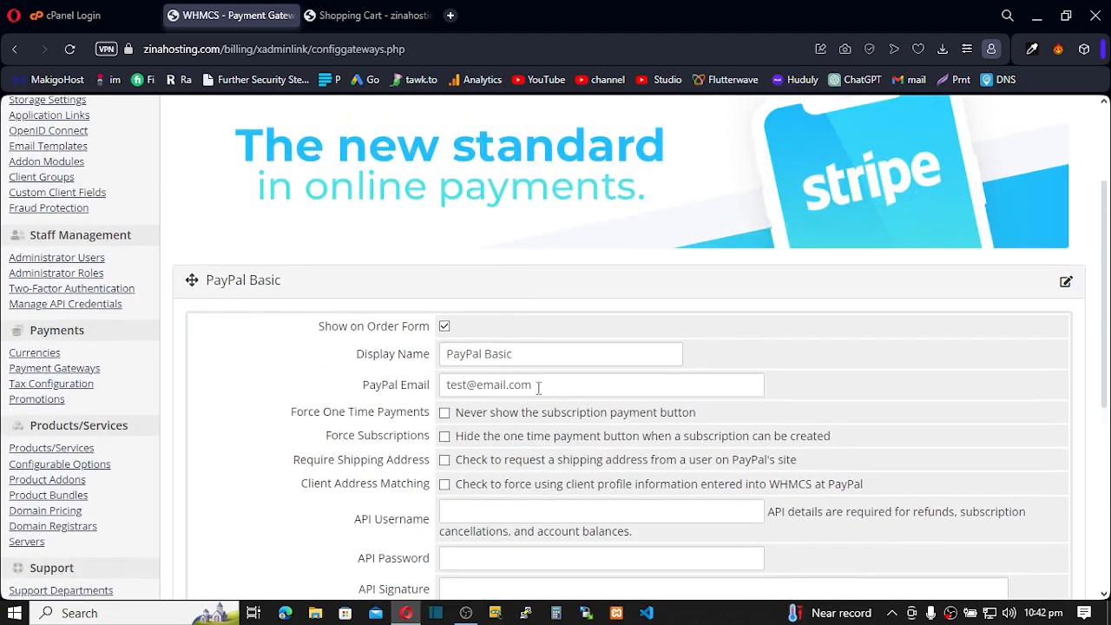
pyautogui.moveTo(538, 387); pyautogui.dragTo(414, 384)
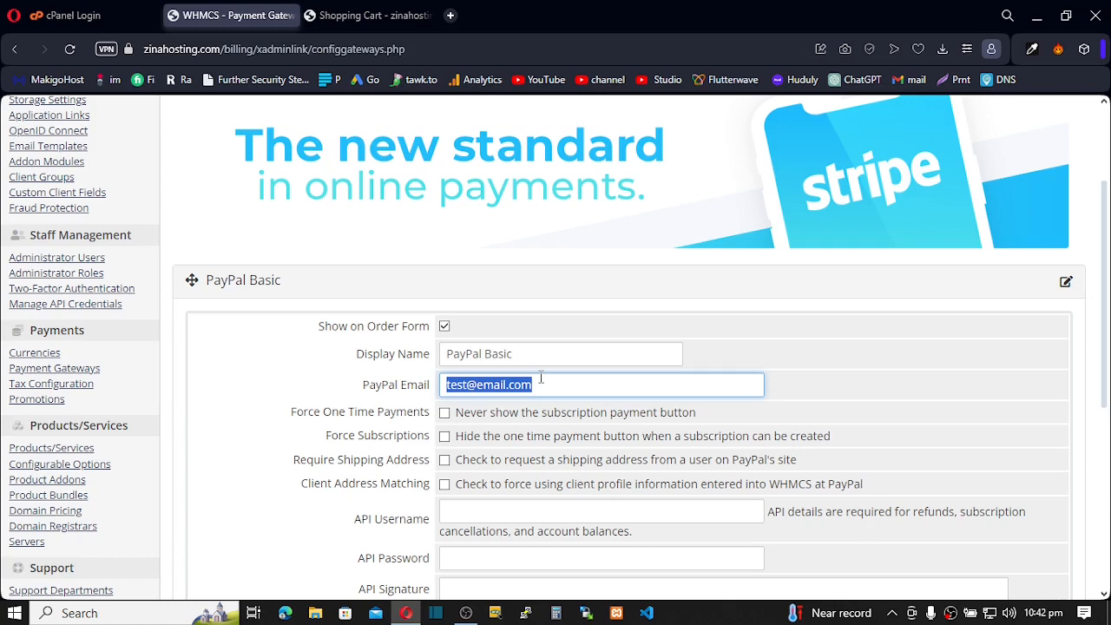
pyautogui.scroll(2, 541, 377)
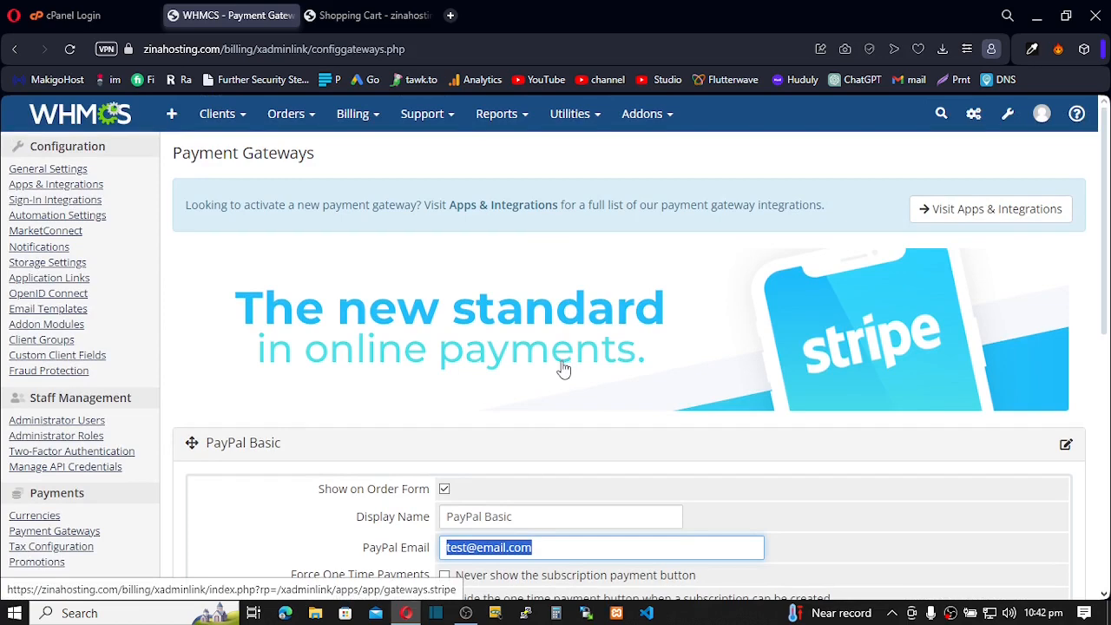
pyautogui.scroll(-1, 563, 368)
pyautogui.scroll(1, 564, 368)
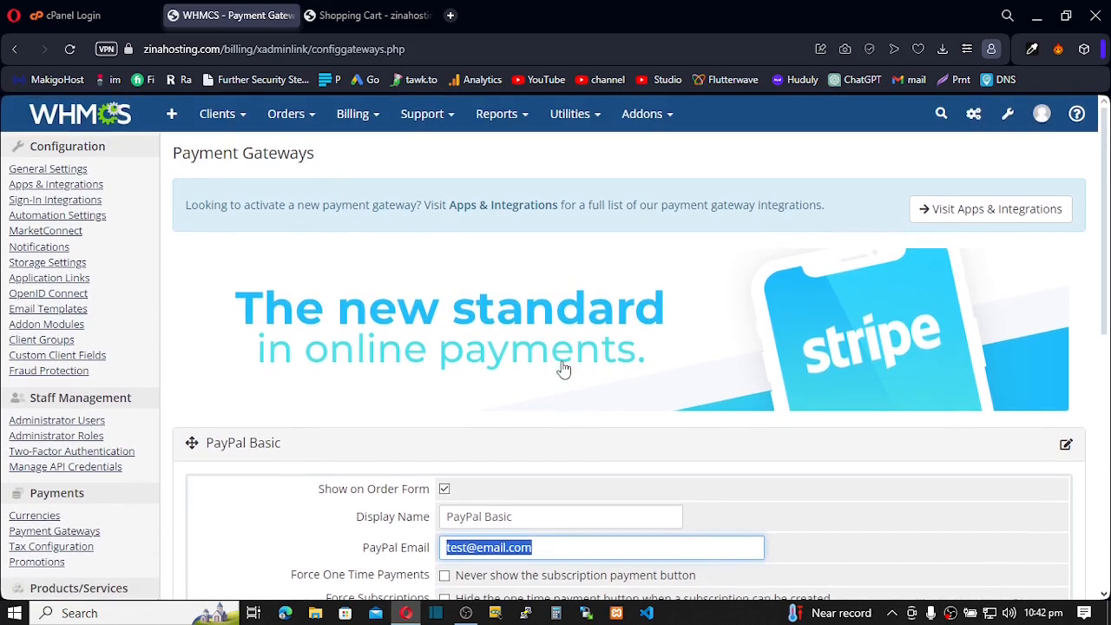
# Activate Stripe from the Payments category of Apps & Integrations
pyautogui.click(942, 215)
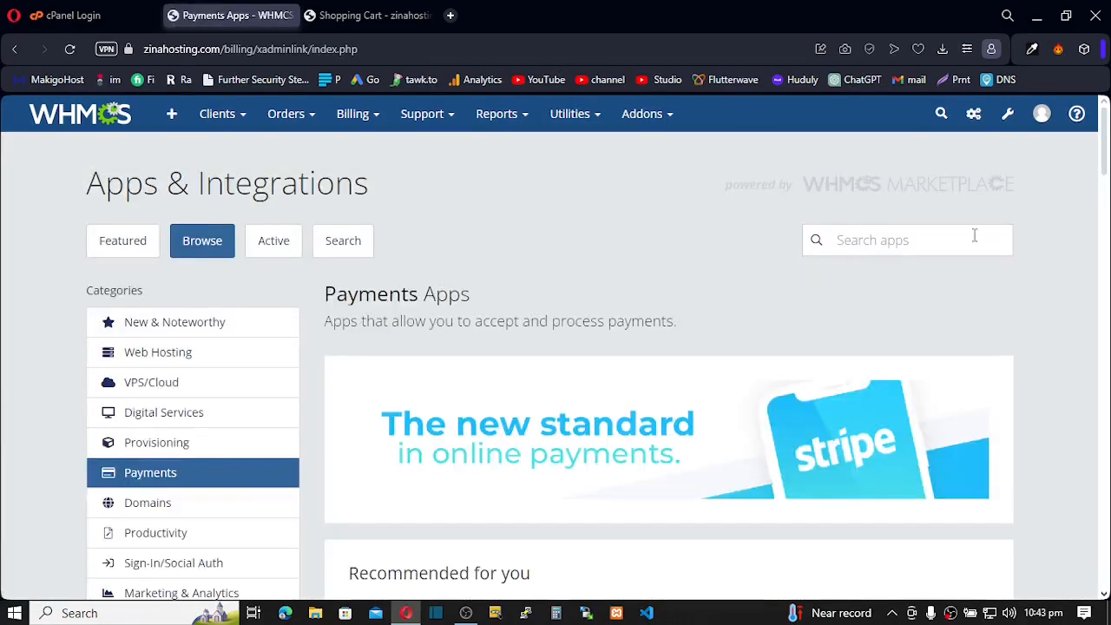
pyautogui.scroll(-2, 670, 346)
pyautogui.scroll(-1, 670, 346)
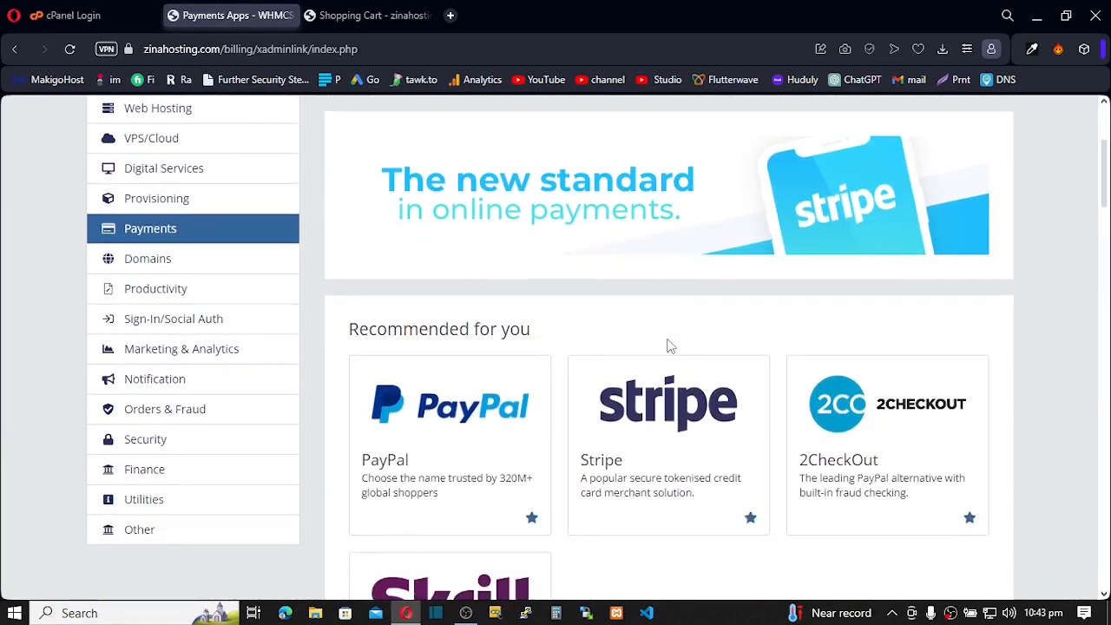
pyautogui.click(690, 426)
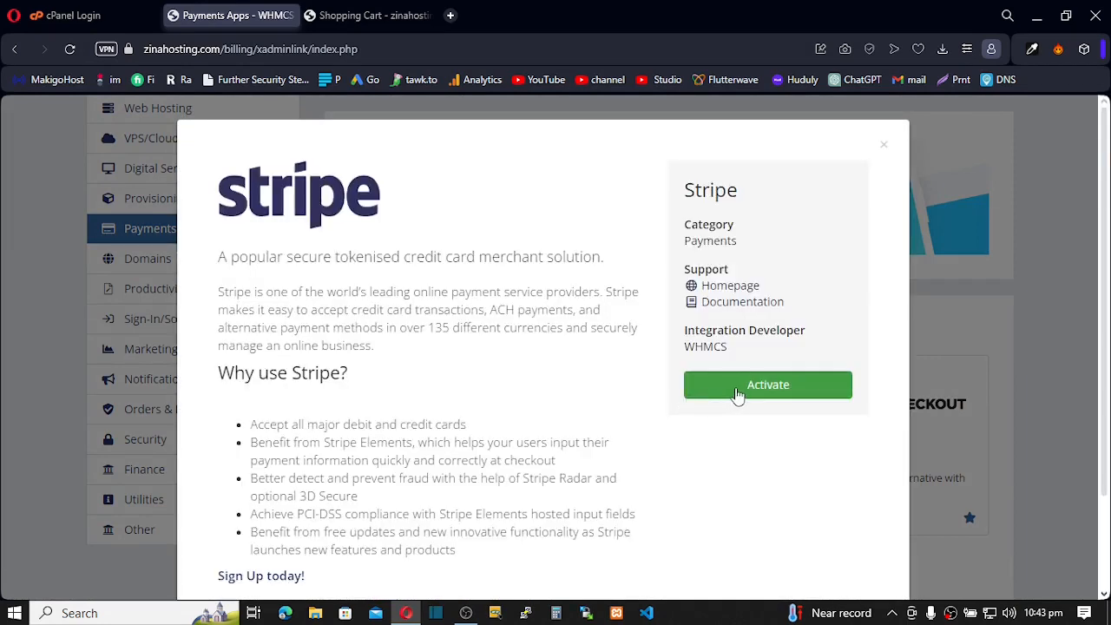
pyautogui.click(736, 392)
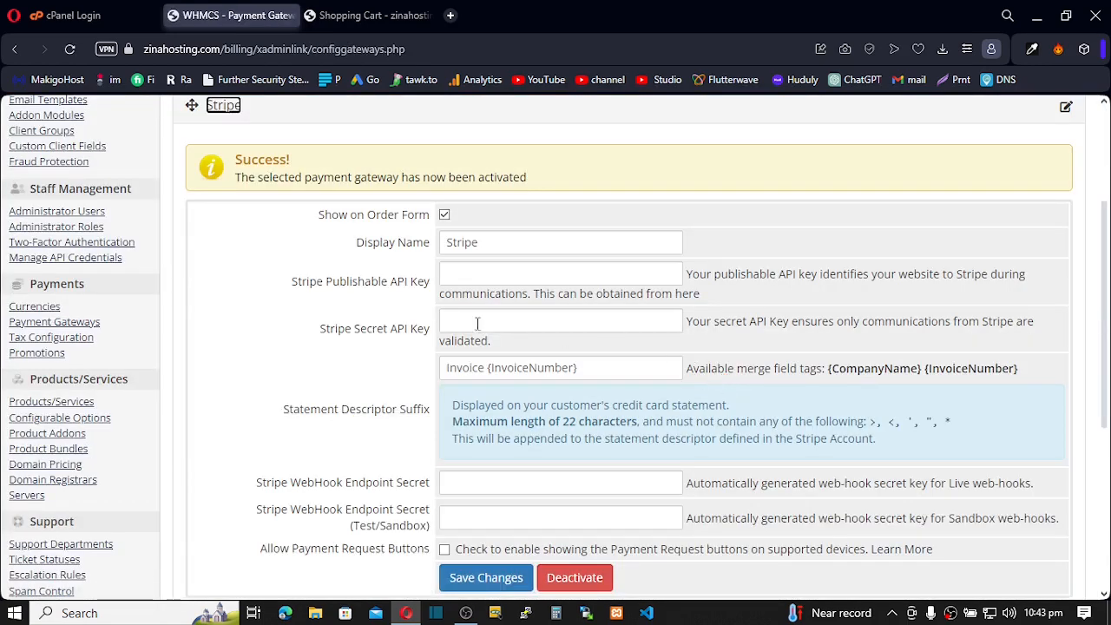
pyautogui.scroll(1, 471, 323)
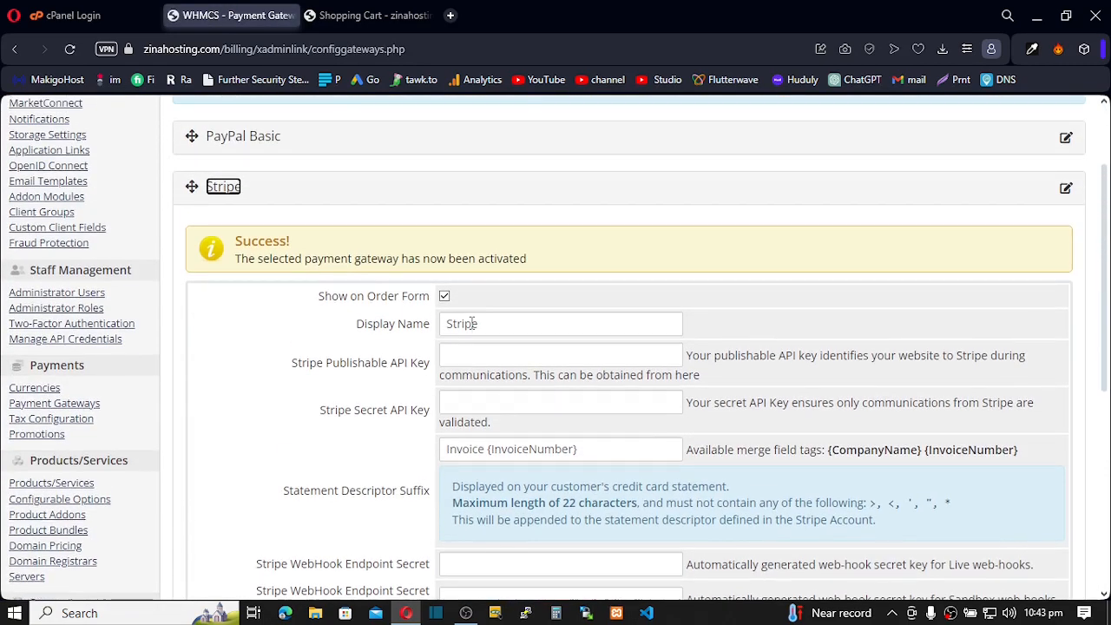
pyautogui.scroll(-2, 471, 323)
pyautogui.scroll(2, 452, 322)
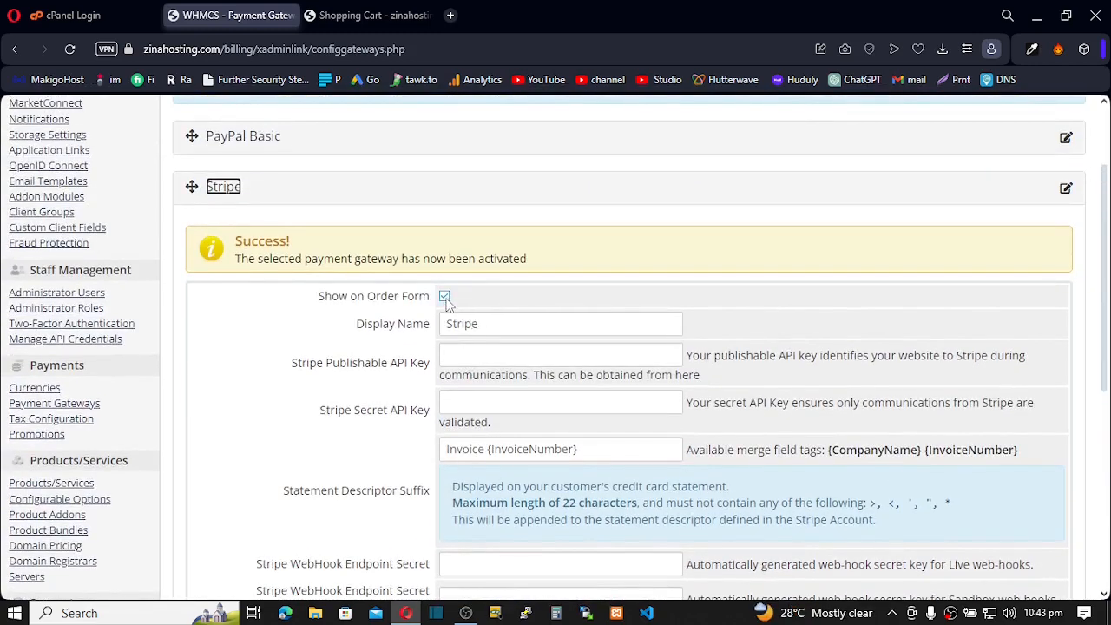
pyautogui.click(444, 297)
pyautogui.click(445, 297)
pyautogui.scroll(-2, 482, 401)
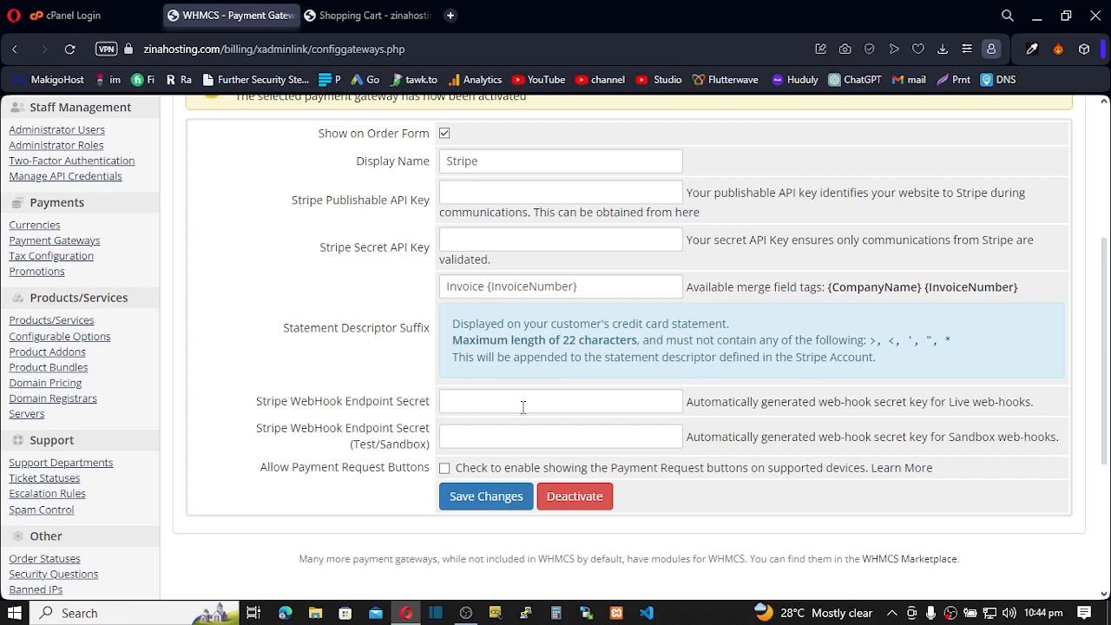
pyautogui.click(492, 504)
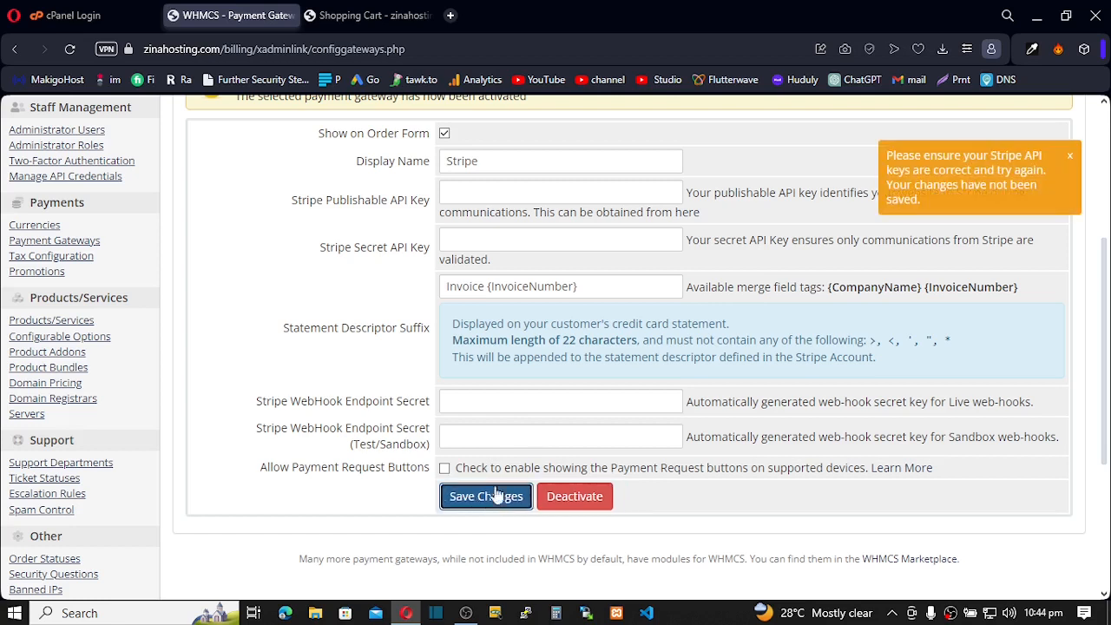
pyautogui.click(247, 303)
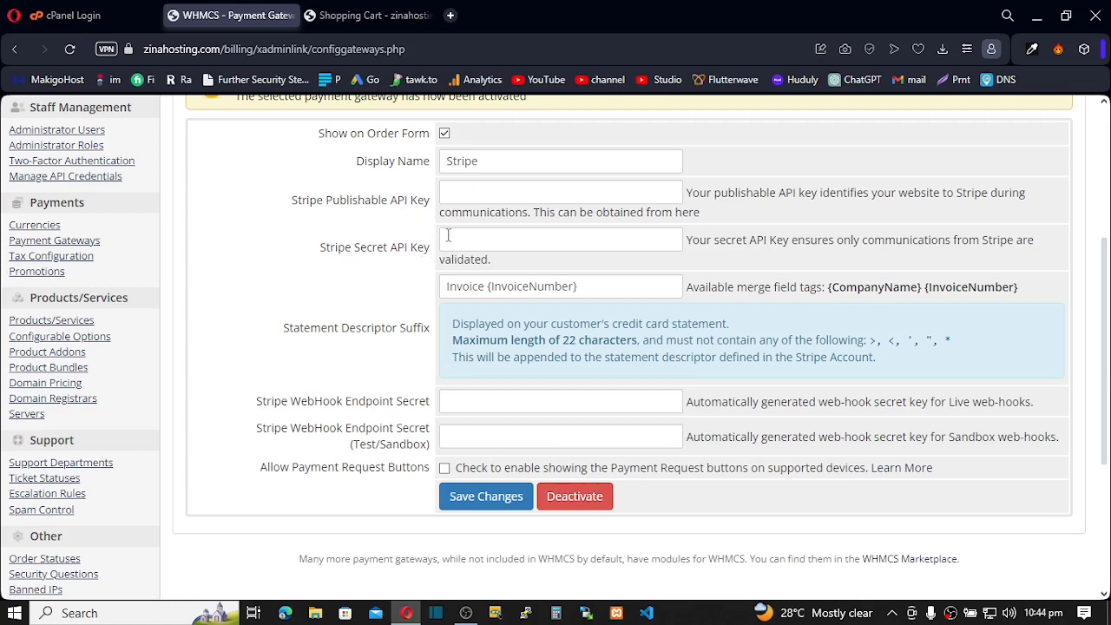
pyautogui.scroll(3, 448, 263)
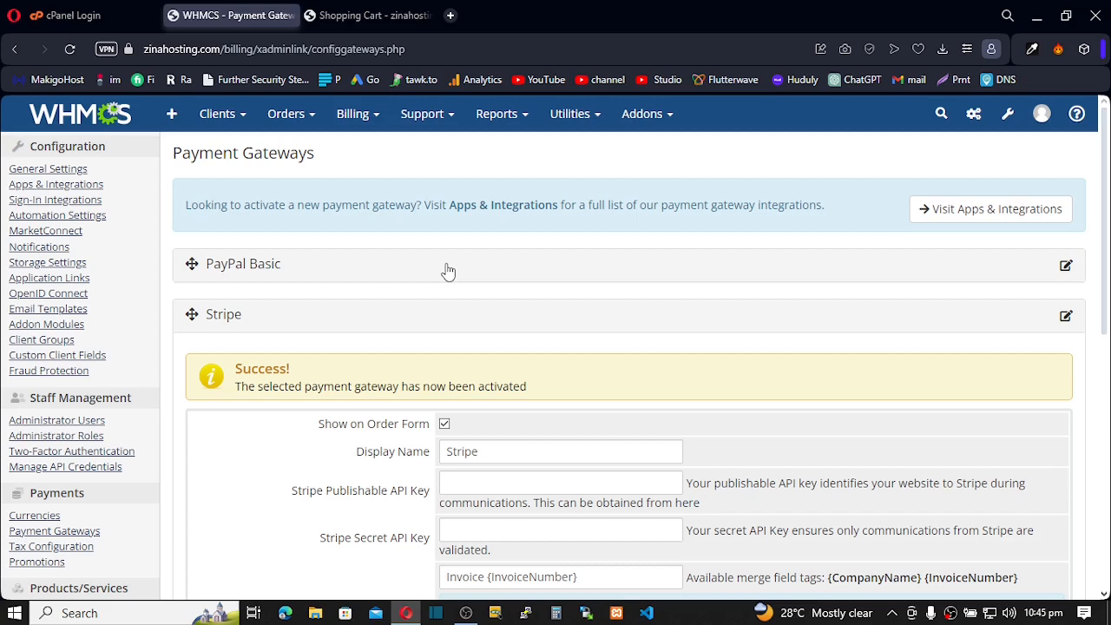
# Search Google for 'flutterwave WHMCS' from a new Opera tab's Speed Dial
pyautogui.click(451, 17)
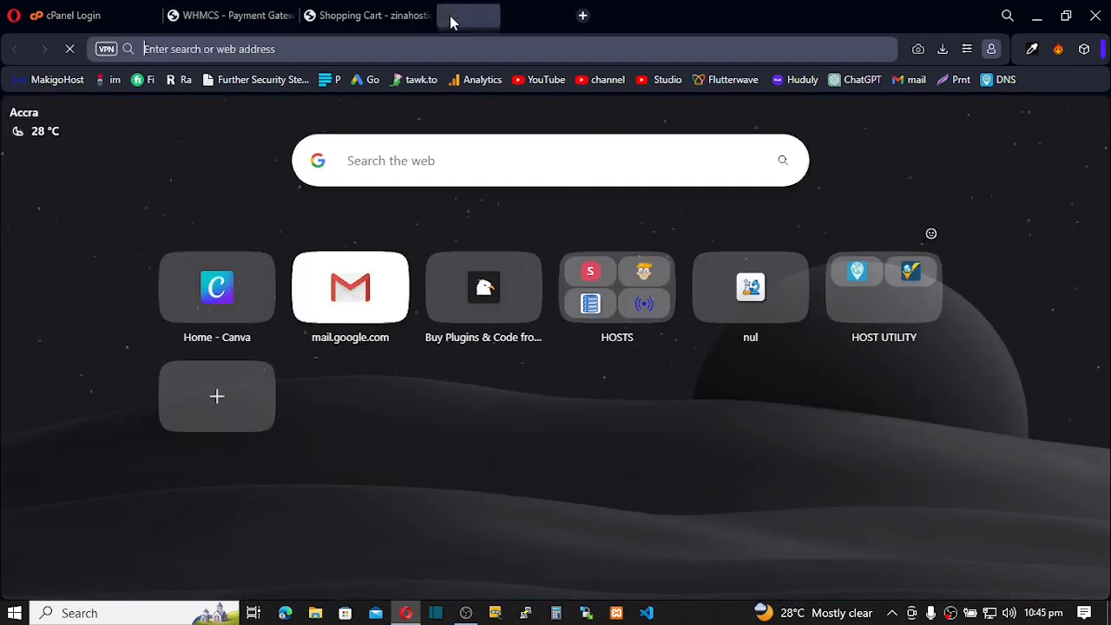
pyautogui.click(386, 167)
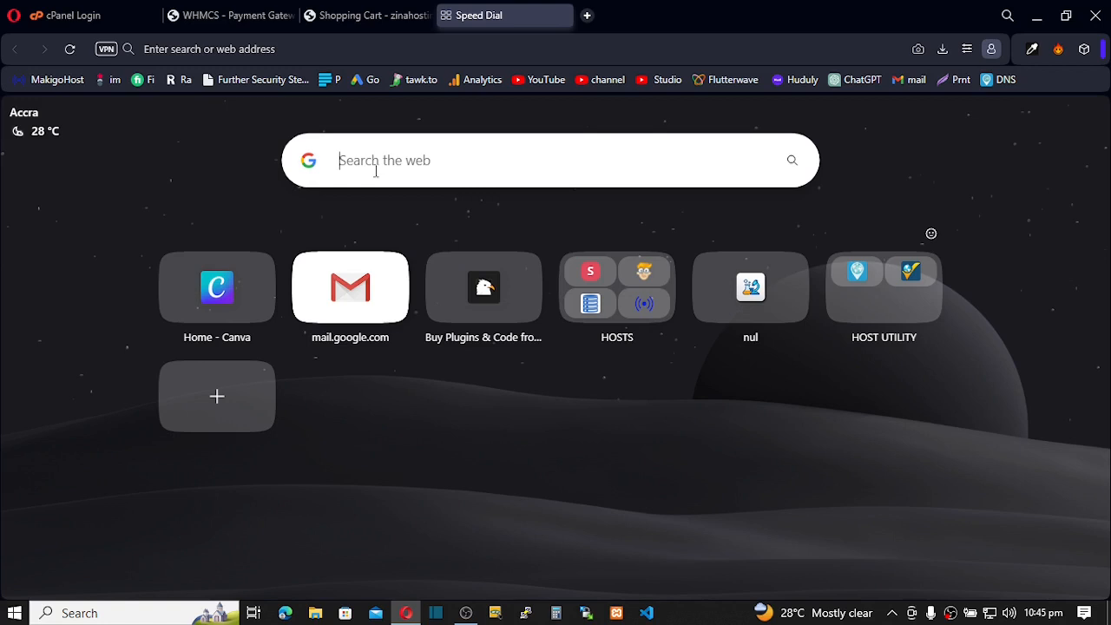
pyautogui.write('flutt')
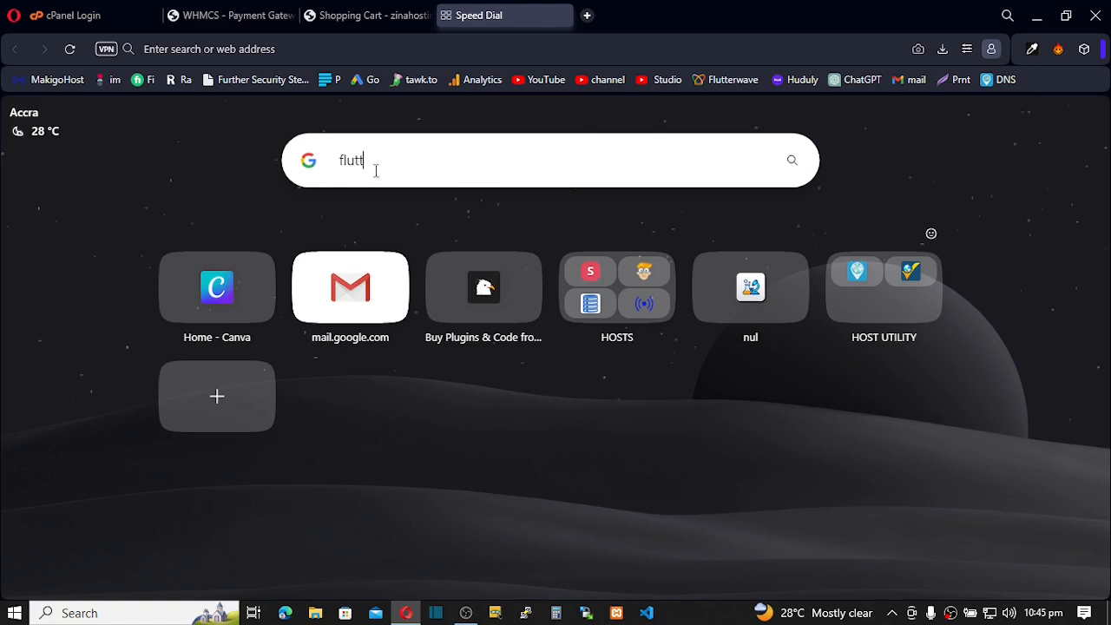
pyautogui.write('er')
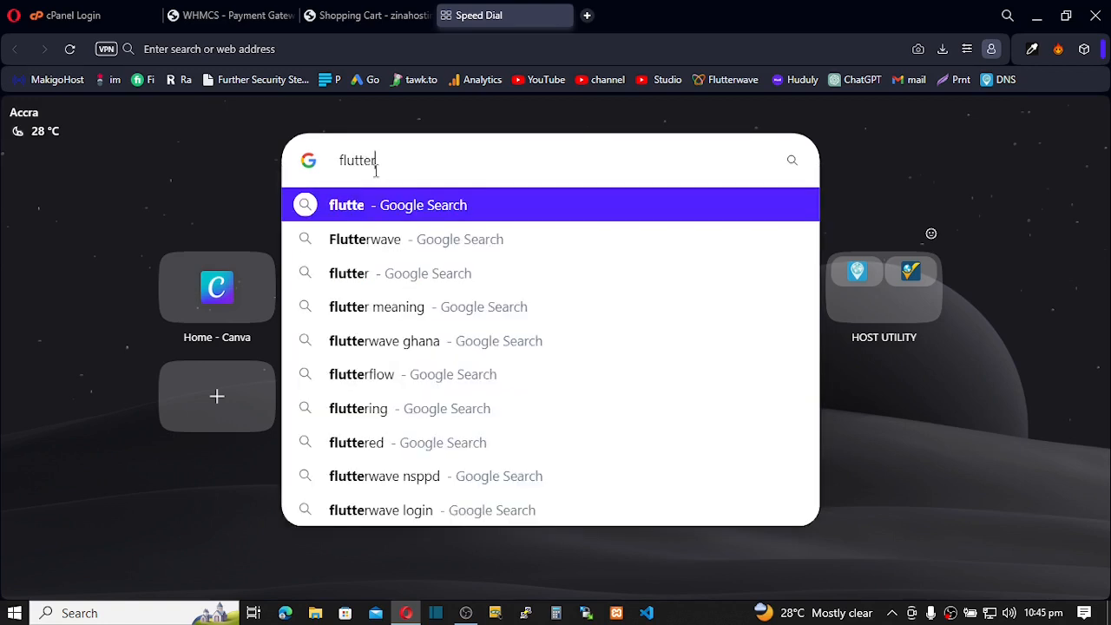
pyautogui.write('wave ')
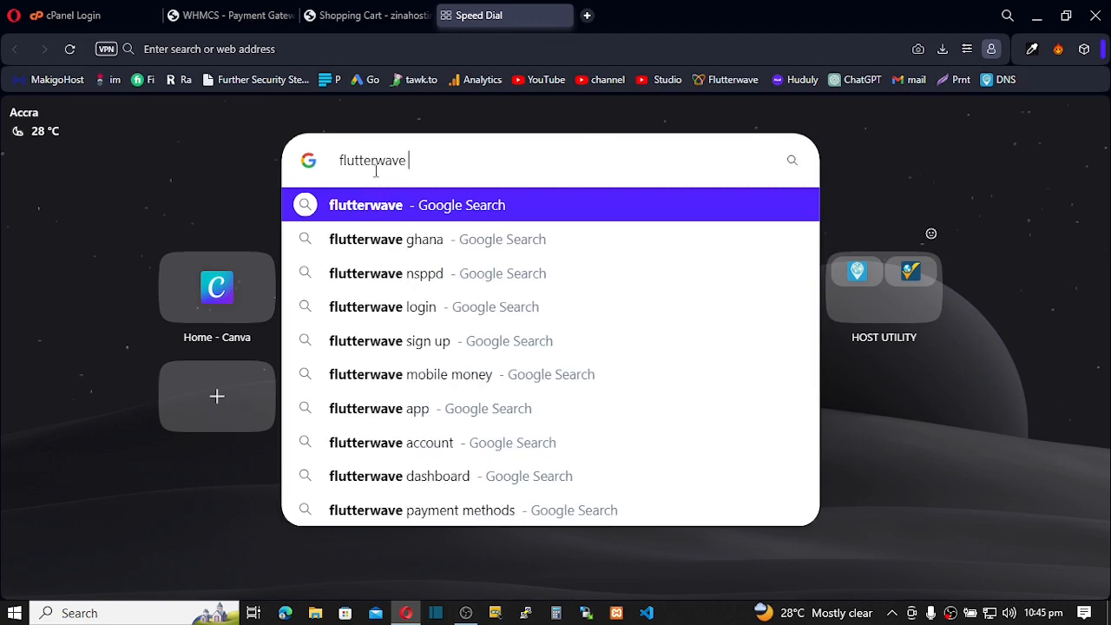
pyautogui.write('WH')
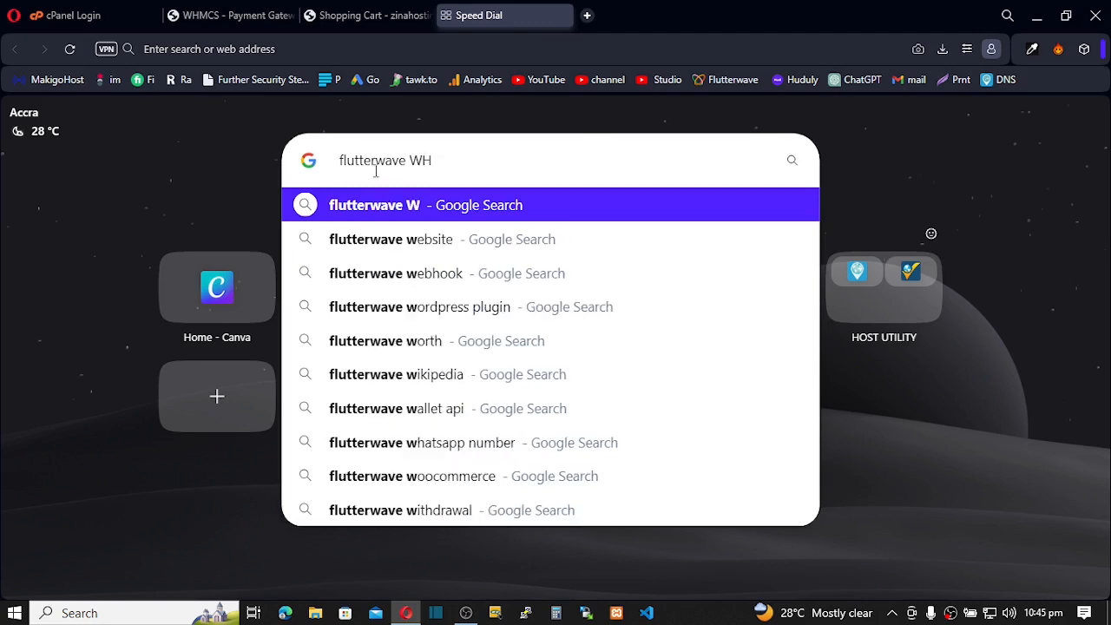
pyautogui.write('MCS')
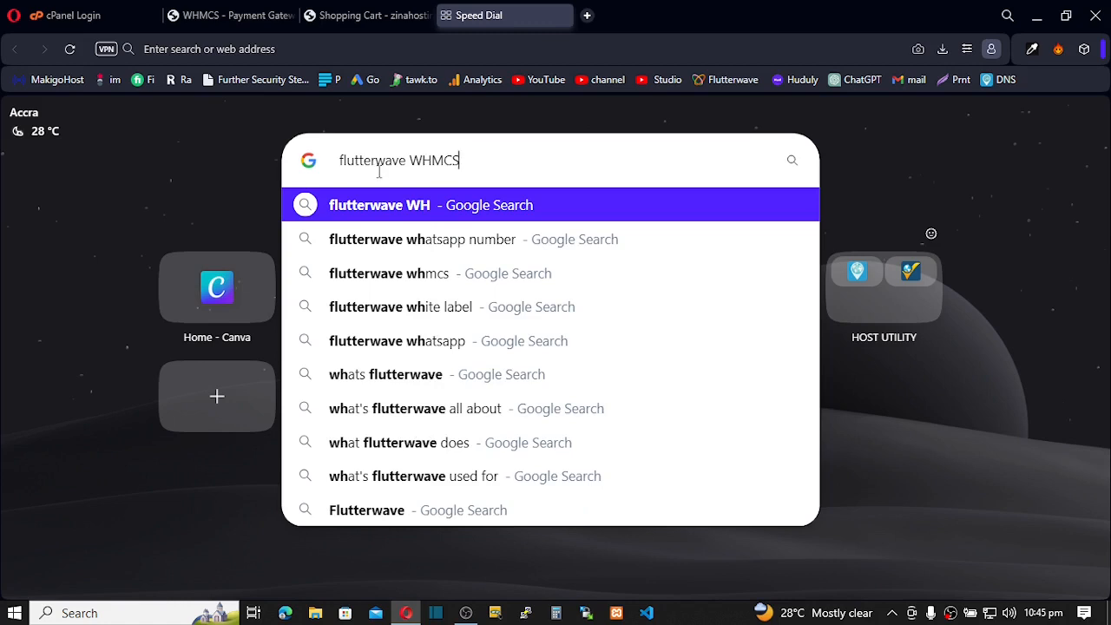
pyautogui.click(404, 283)
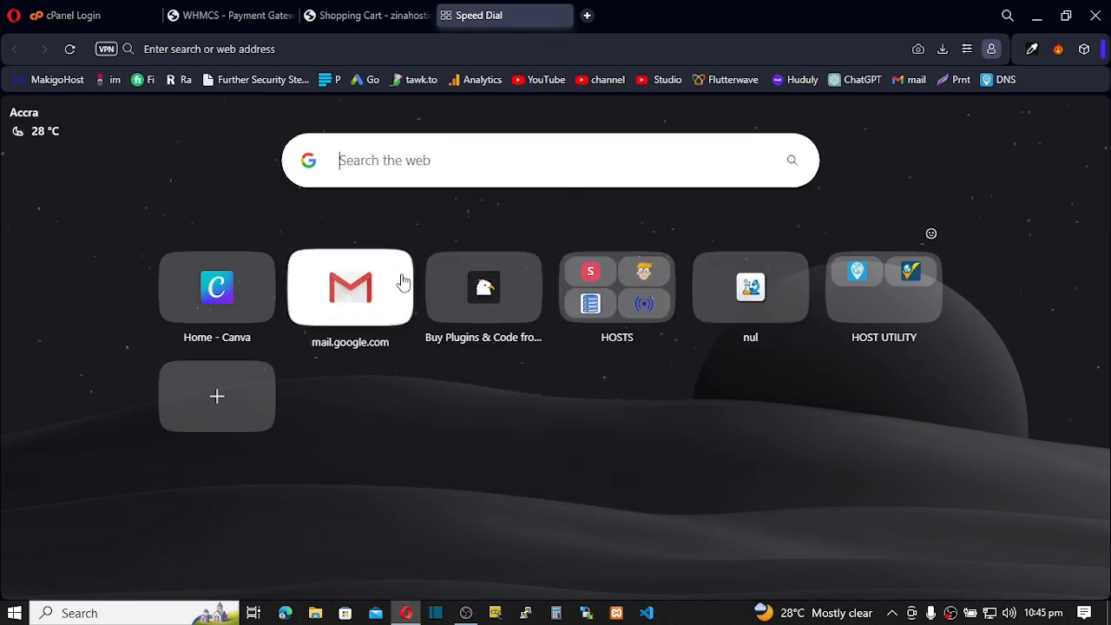
pyautogui.click(406, 269)
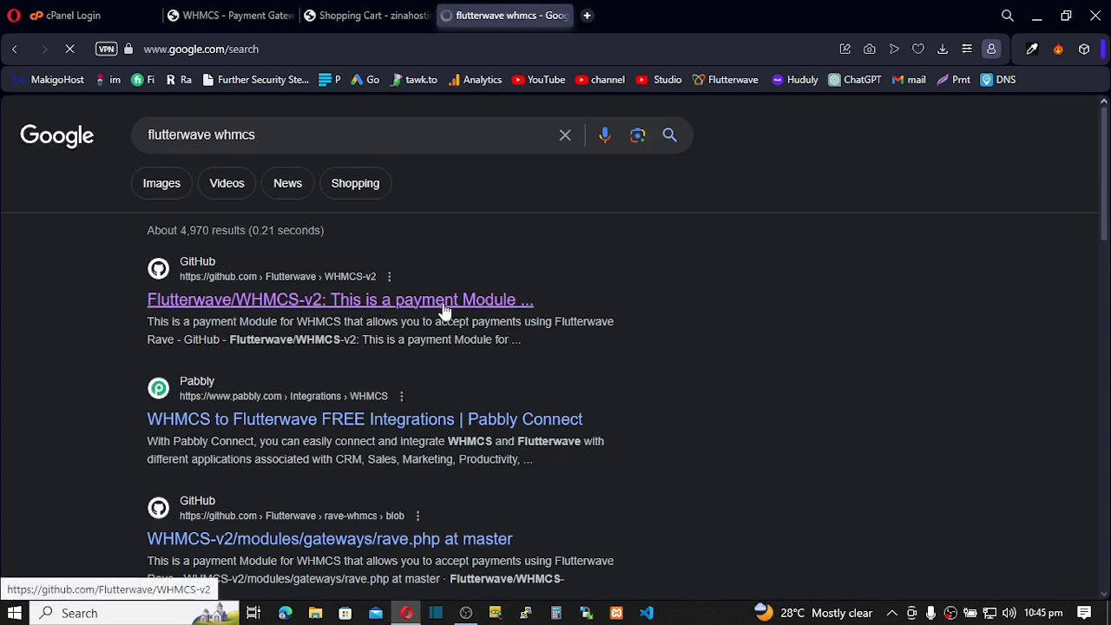
# Open the Flutterwave/WHMCS-v2 GitHub result and read the README's supported-countries list
pyautogui.click(251, 304)
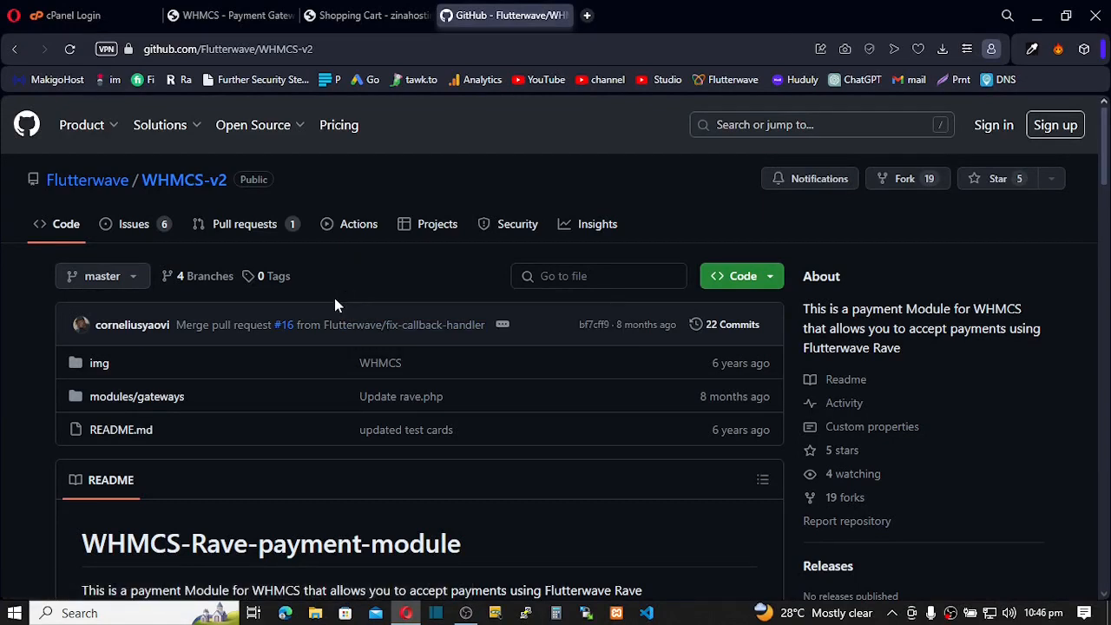
pyautogui.scroll(-2, 335, 303)
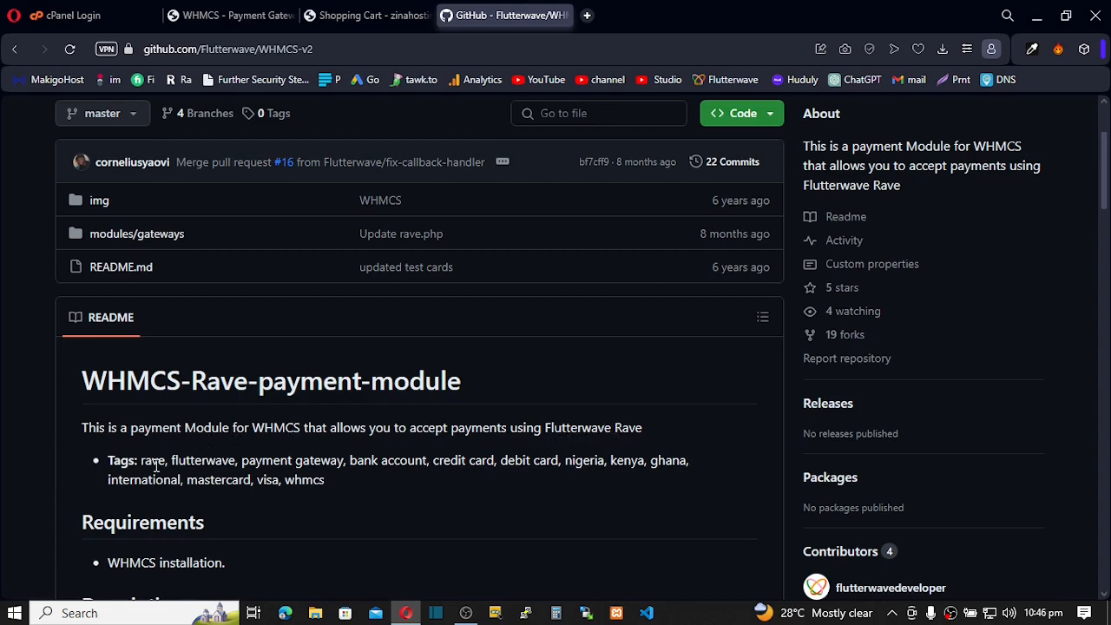
pyautogui.scroll(-3, 156, 465)
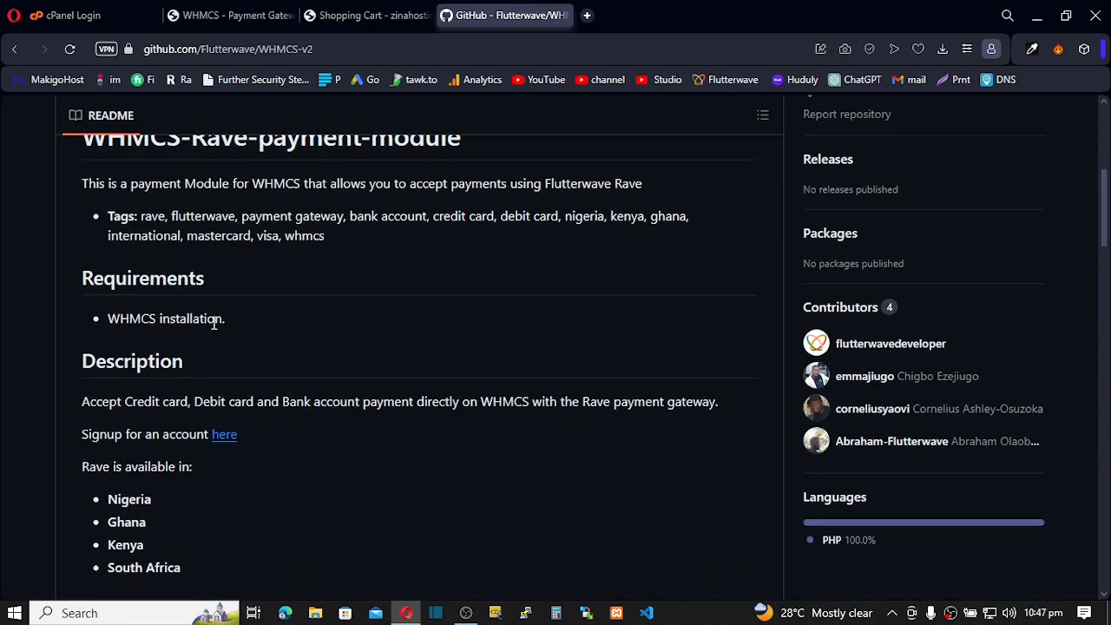
pyautogui.scroll(-1, 209, 333)
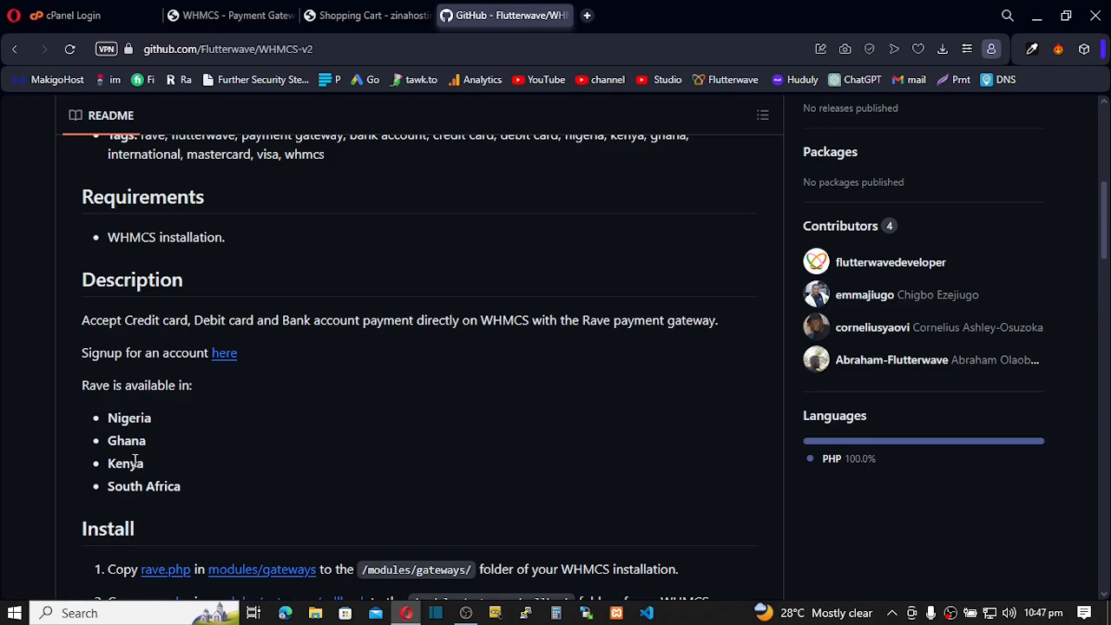
pyautogui.moveTo(108, 419); pyautogui.dragTo(190, 478)
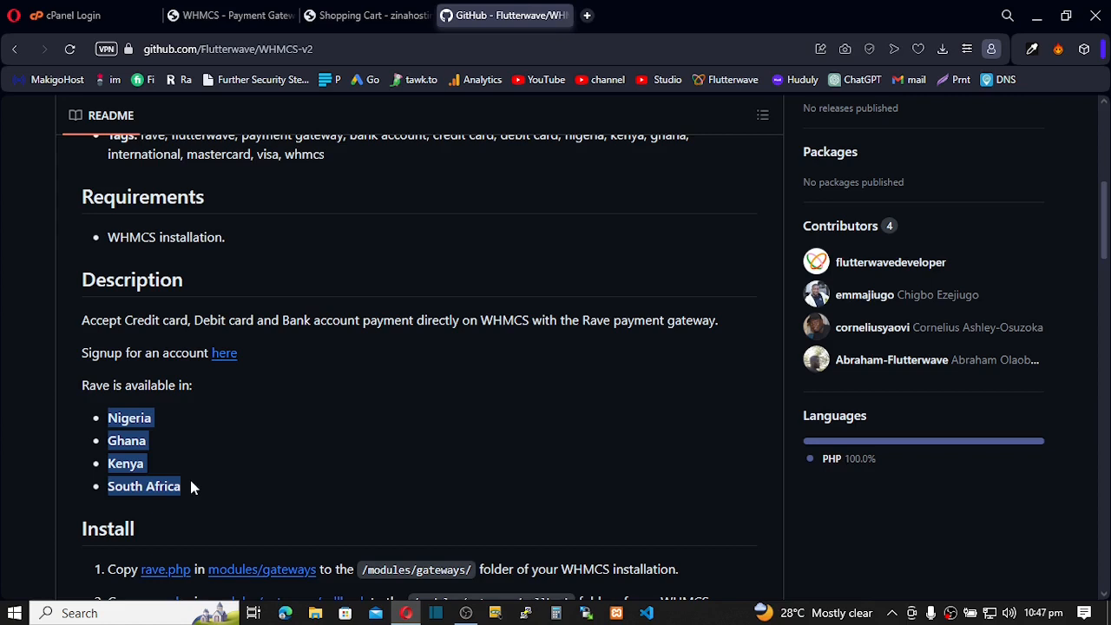
pyautogui.click(147, 464)
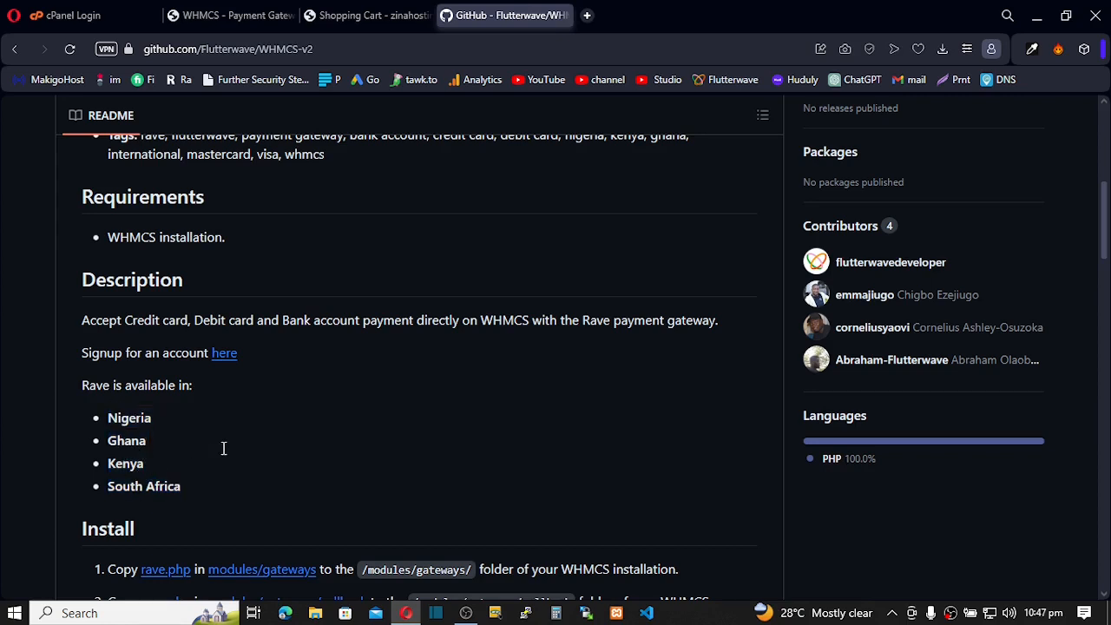
pyautogui.scroll(-1, 224, 449)
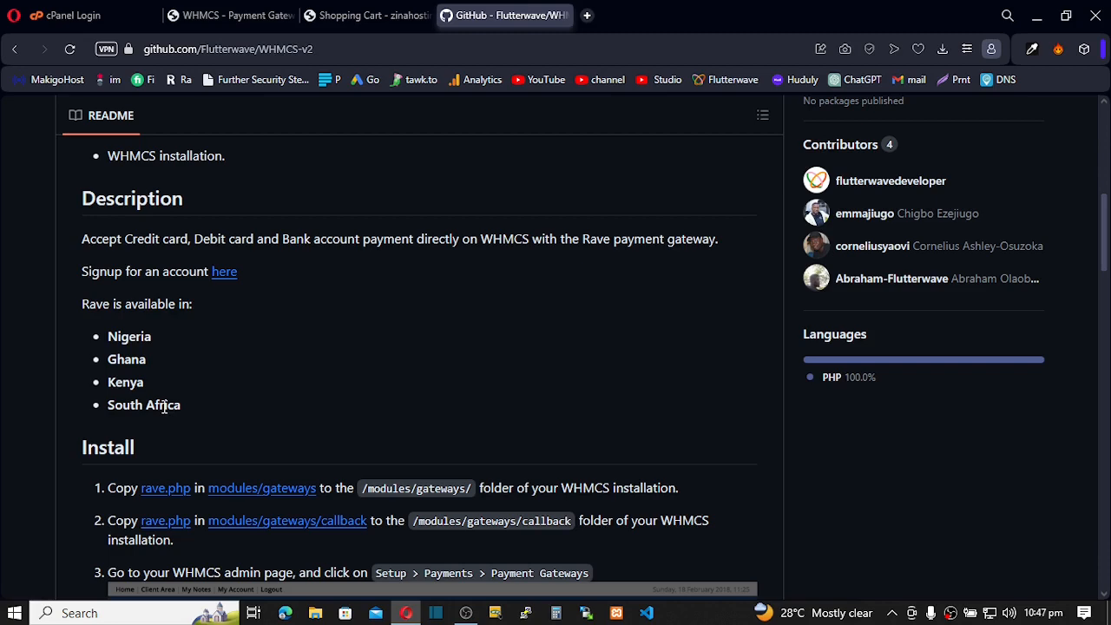
pyautogui.scroll(-1, 164, 408)
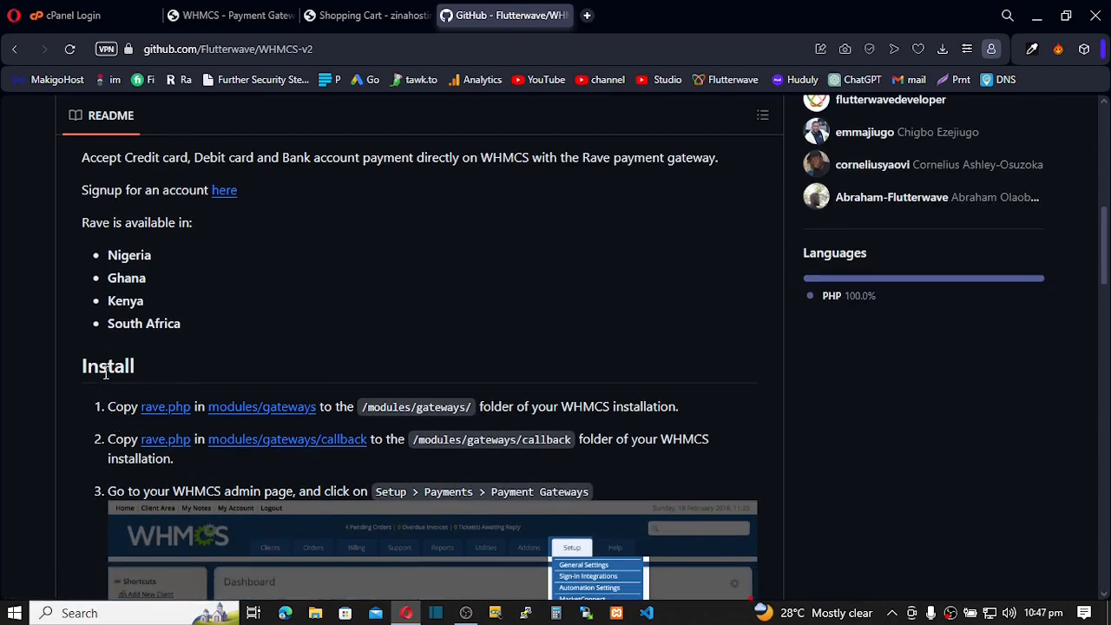
pyautogui.scroll(-1, 105, 372)
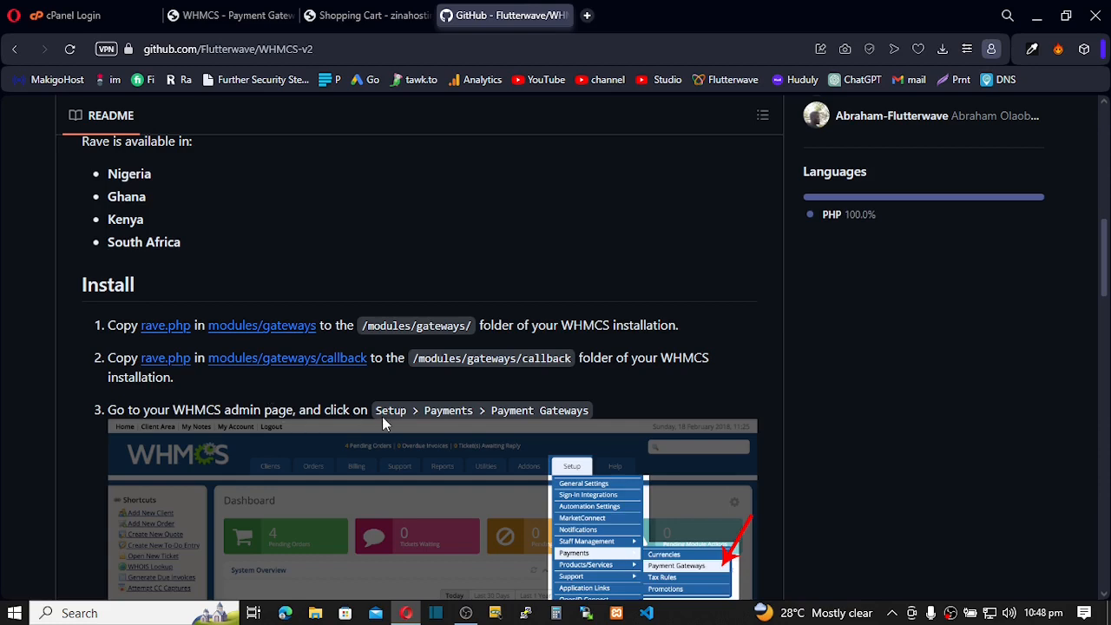
pyautogui.scroll(-1, 463, 410)
pyautogui.scroll(-1, 463, 409)
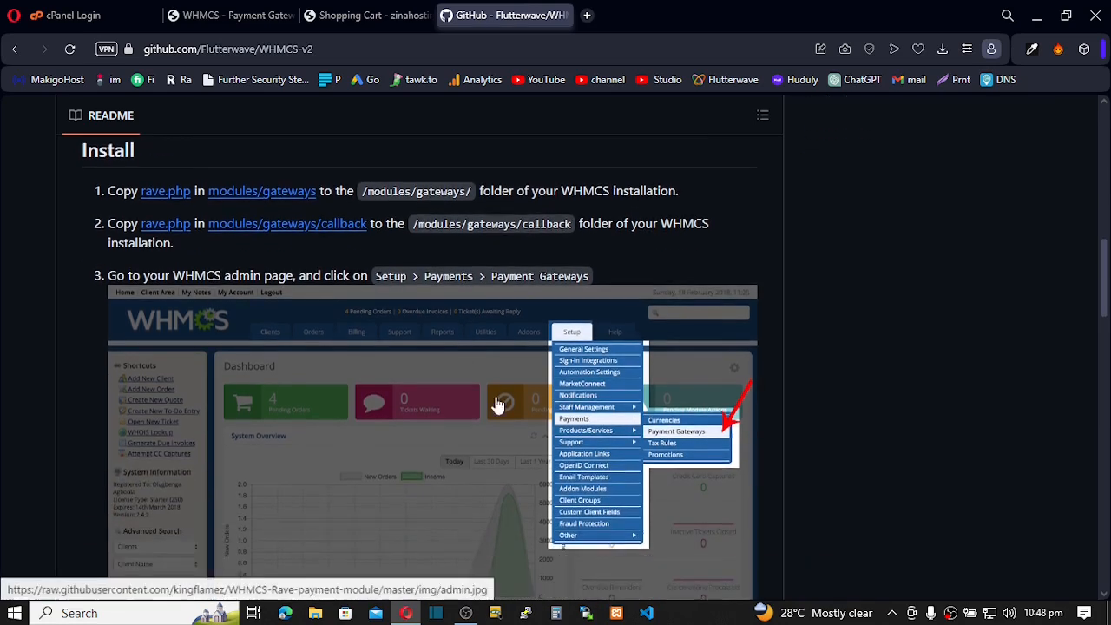
pyautogui.scroll(-8, 505, 397)
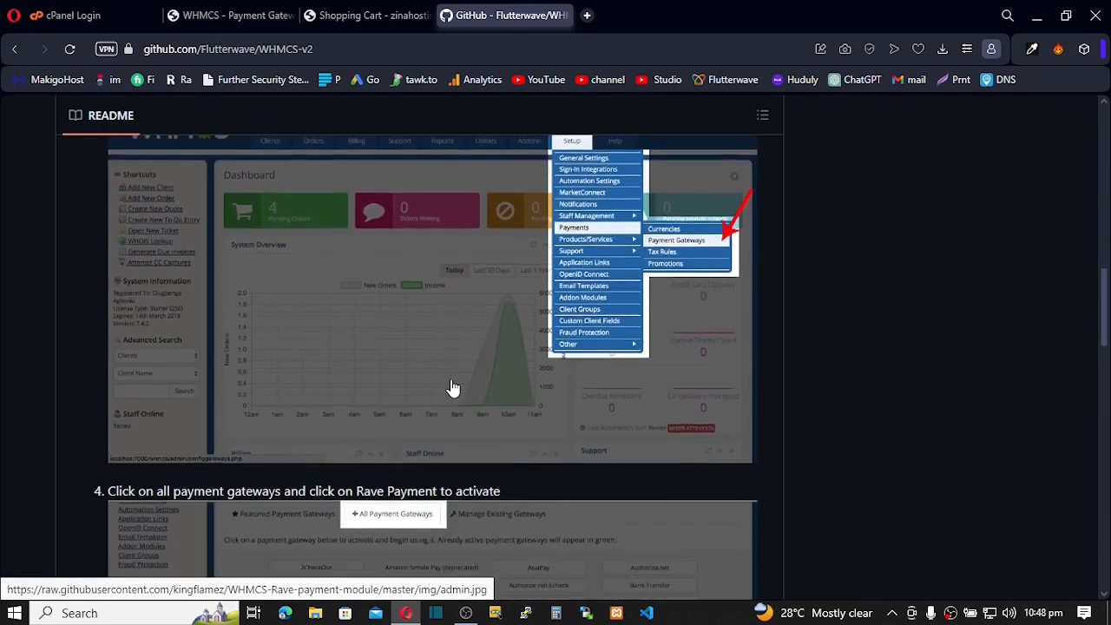
pyautogui.scroll(-2, 453, 391)
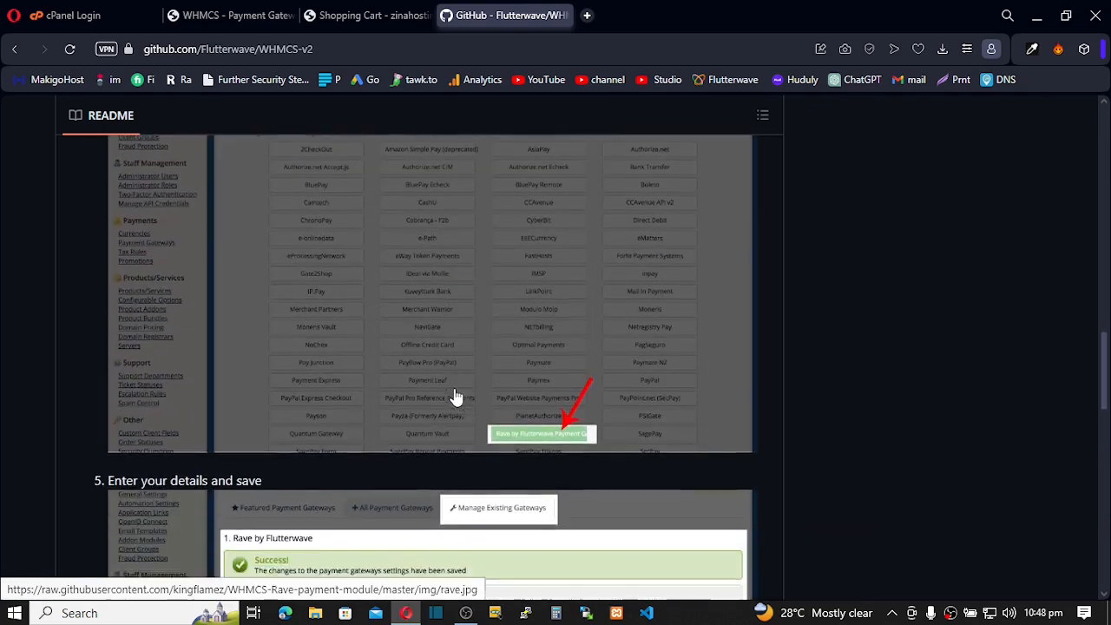
pyautogui.scroll(3, 456, 397)
pyautogui.scroll(15, 456, 397)
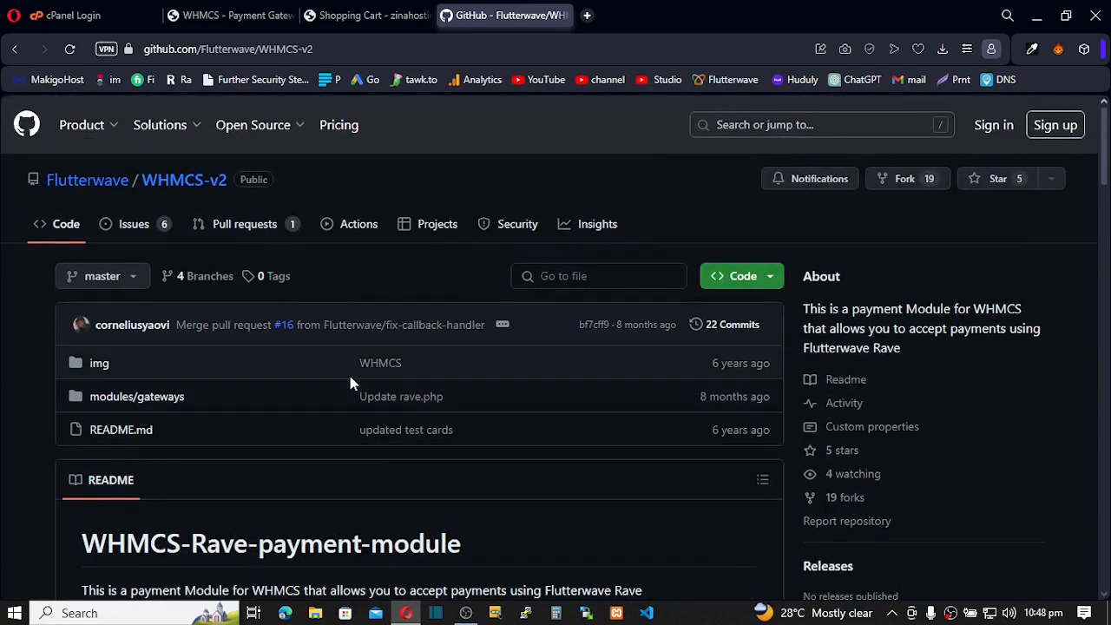
# Download the WHMCS-v2 repository as a ZIP, then return to the cPanel login page
pyautogui.click(771, 278)
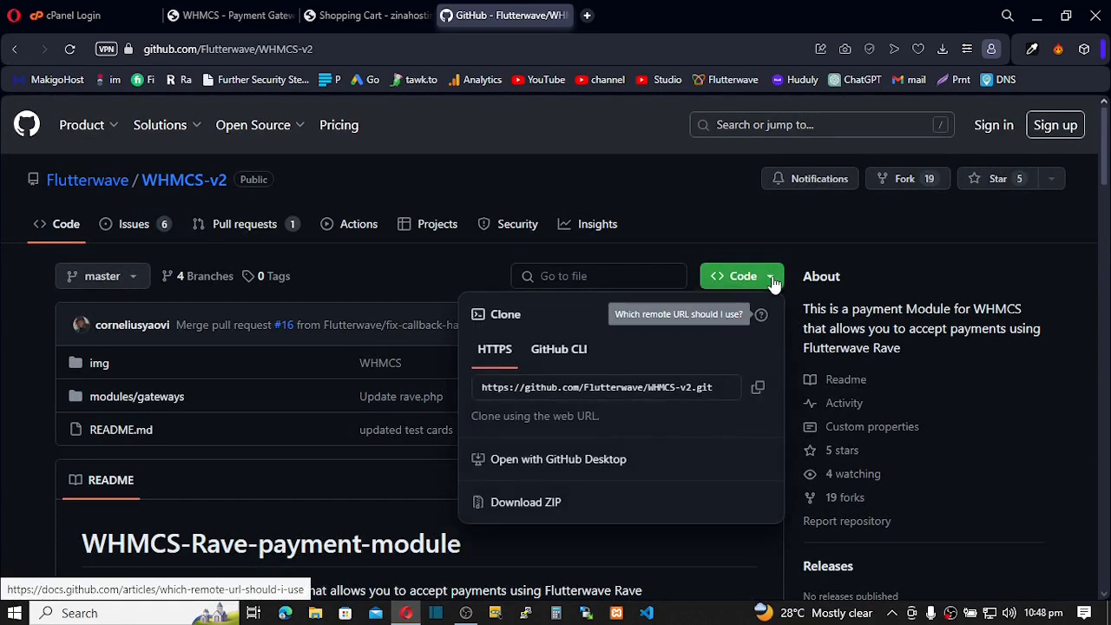
pyautogui.click(534, 510)
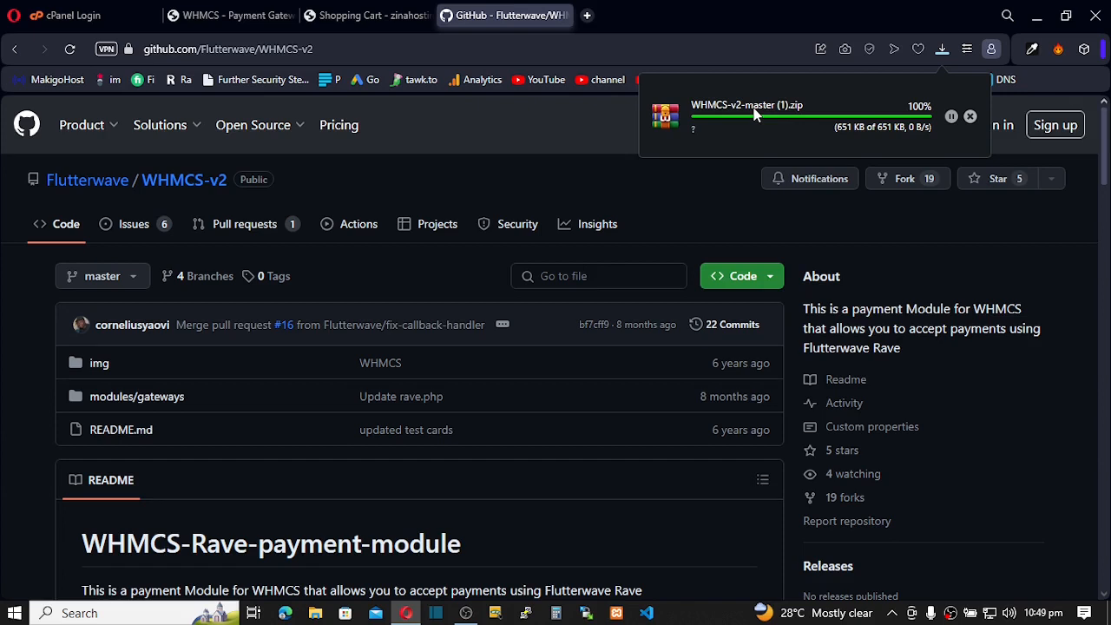
pyautogui.click(86, 7)
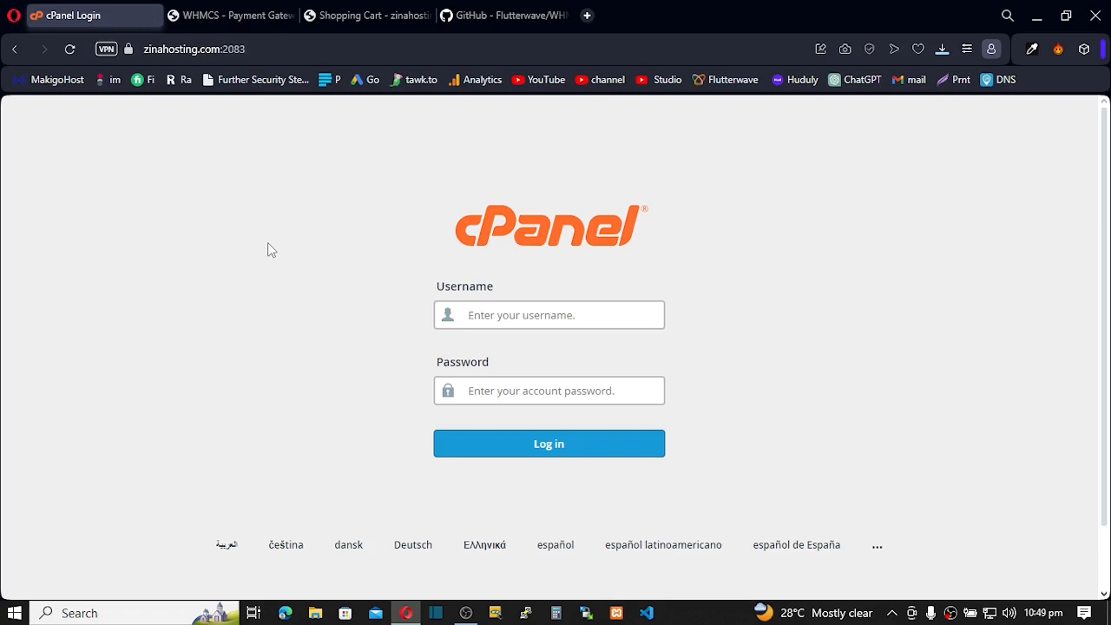
# Log in to cPanel with the saved username and the pasted account password
pyautogui.write('zi')
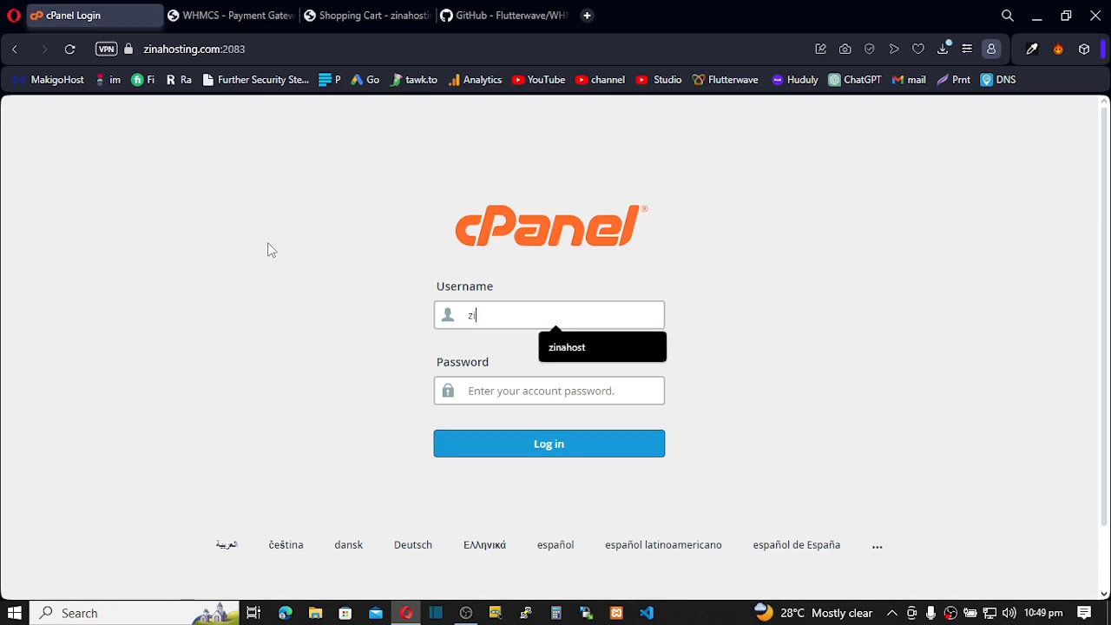
pyautogui.click(568, 350)
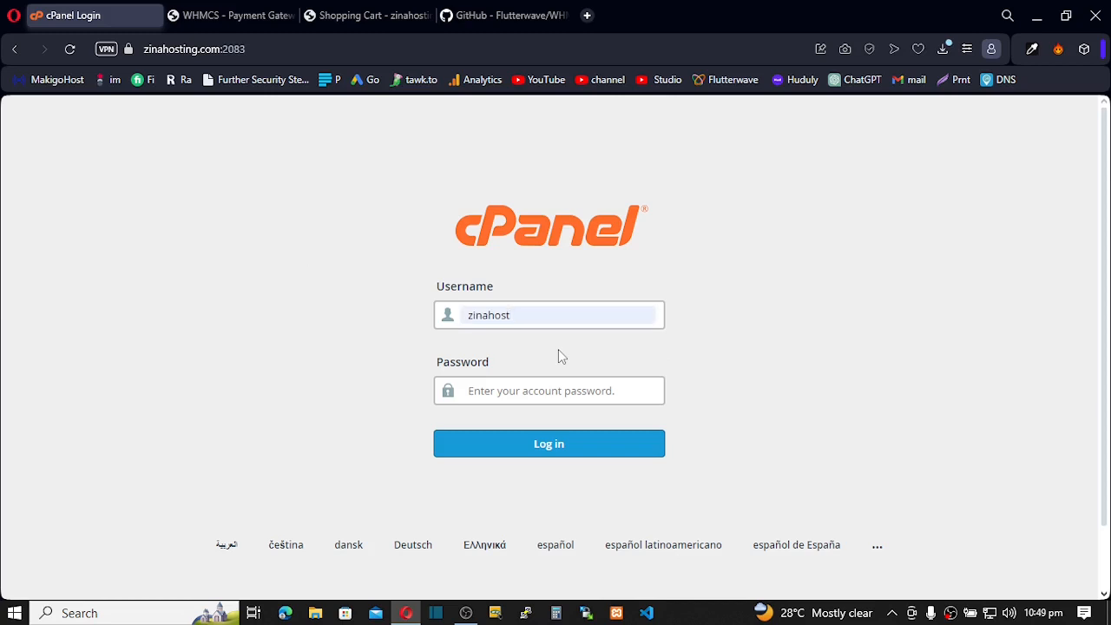
pyautogui.click(517, 391)
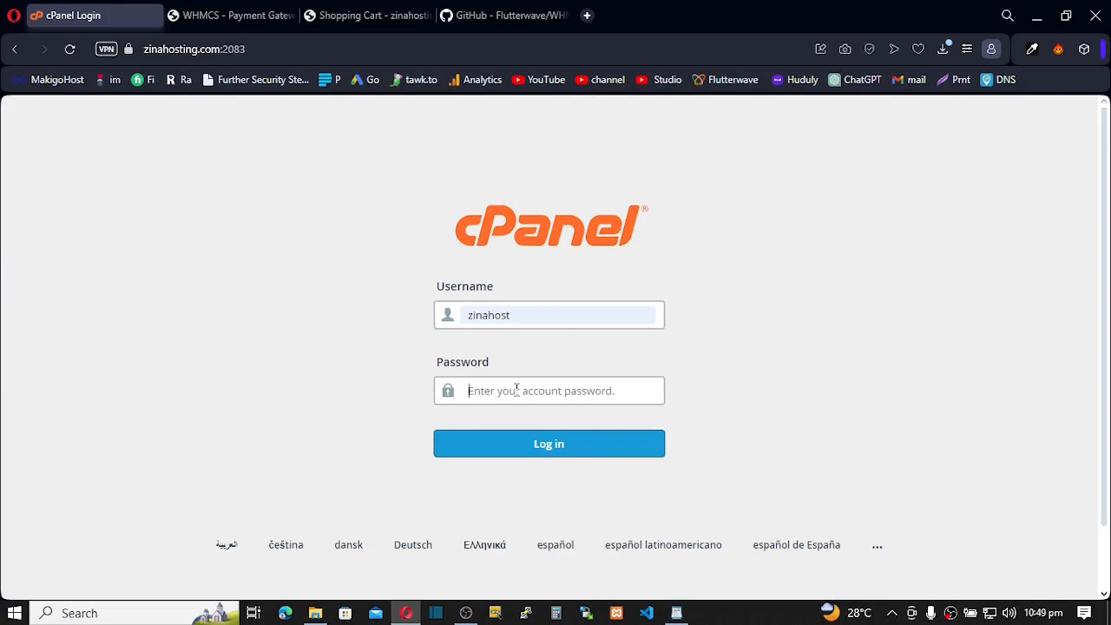
pyautogui.hotkey('ctrl', 'v')
pyautogui.click(517, 452)
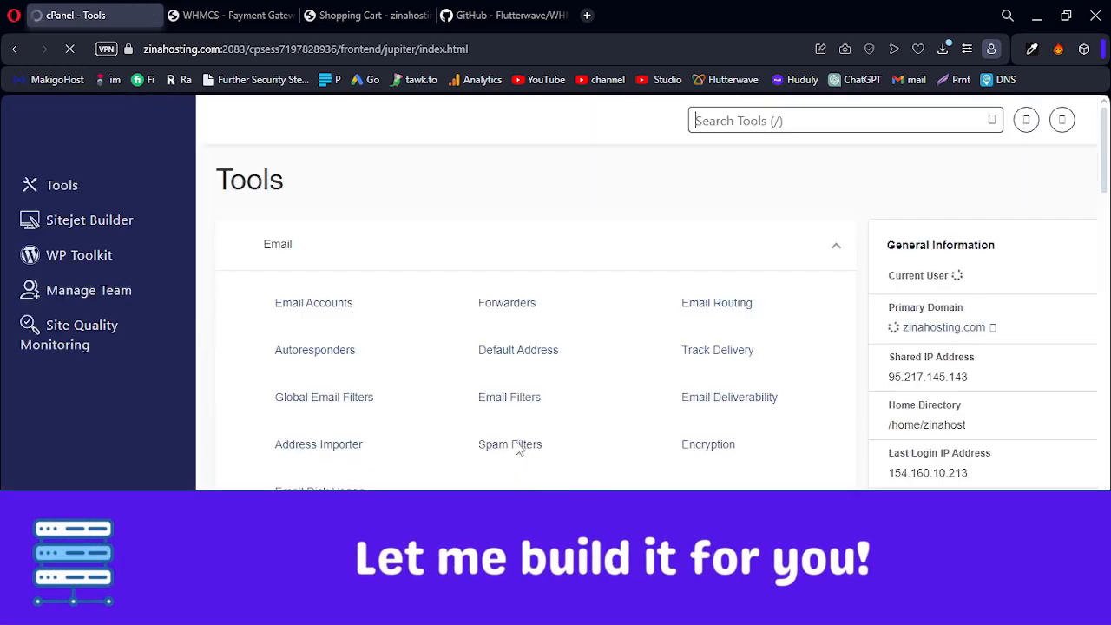
# Open File Manager from the cPanel Files section
pyautogui.scroll(-4, 366, 347)
pyautogui.scroll(-4, 365, 356)
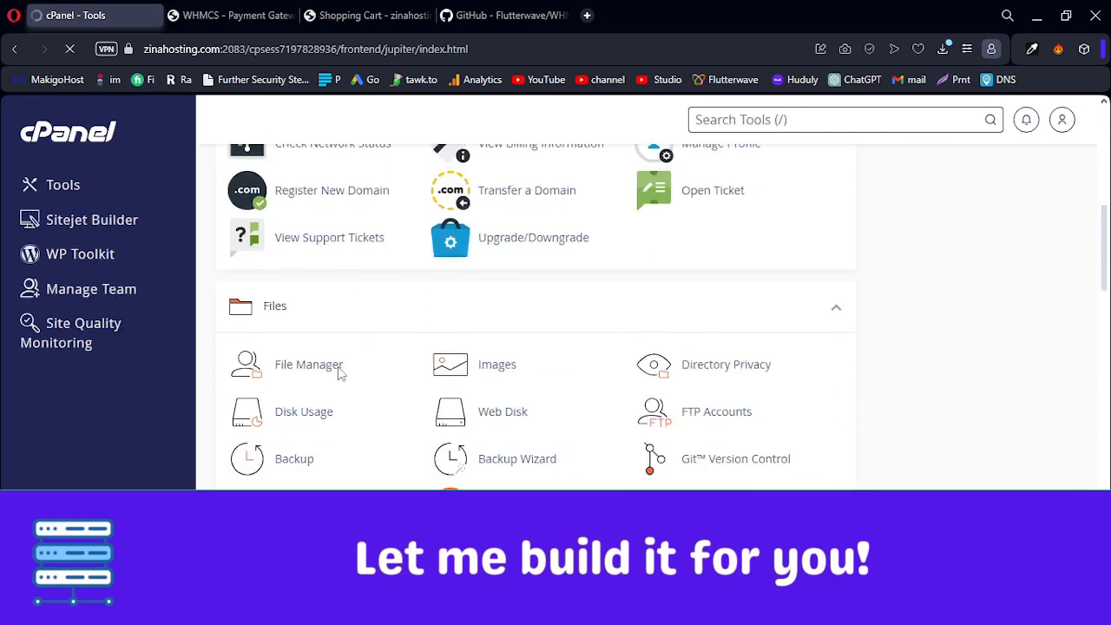
pyautogui.click(316, 376)
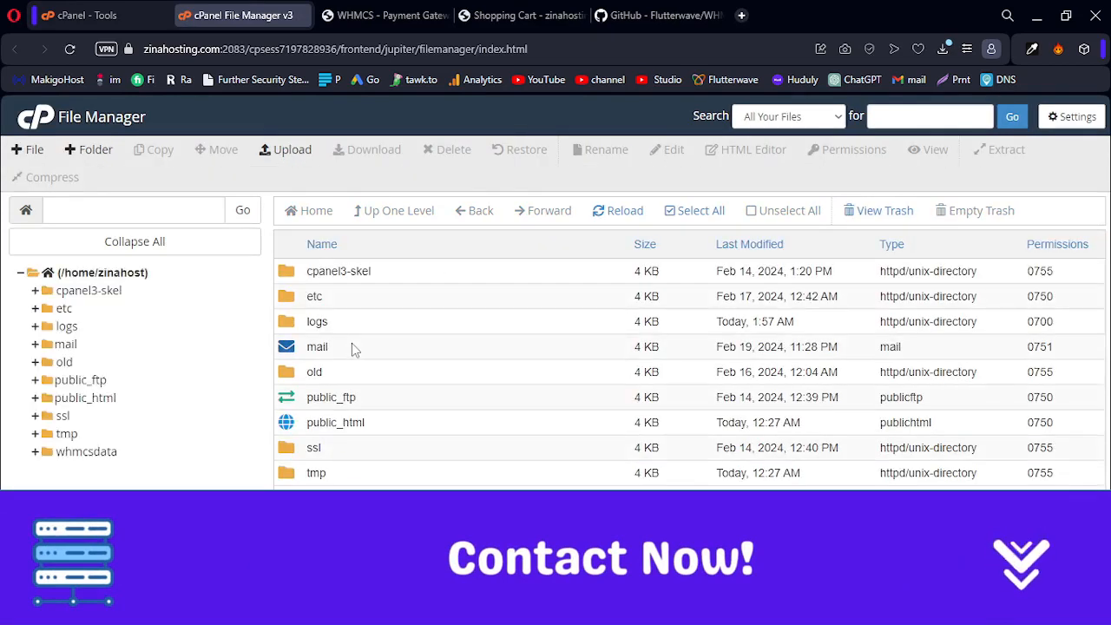
# Browse File Manager into public_html/billing/modules/gateways
pyautogui.doubleClick(296, 431)
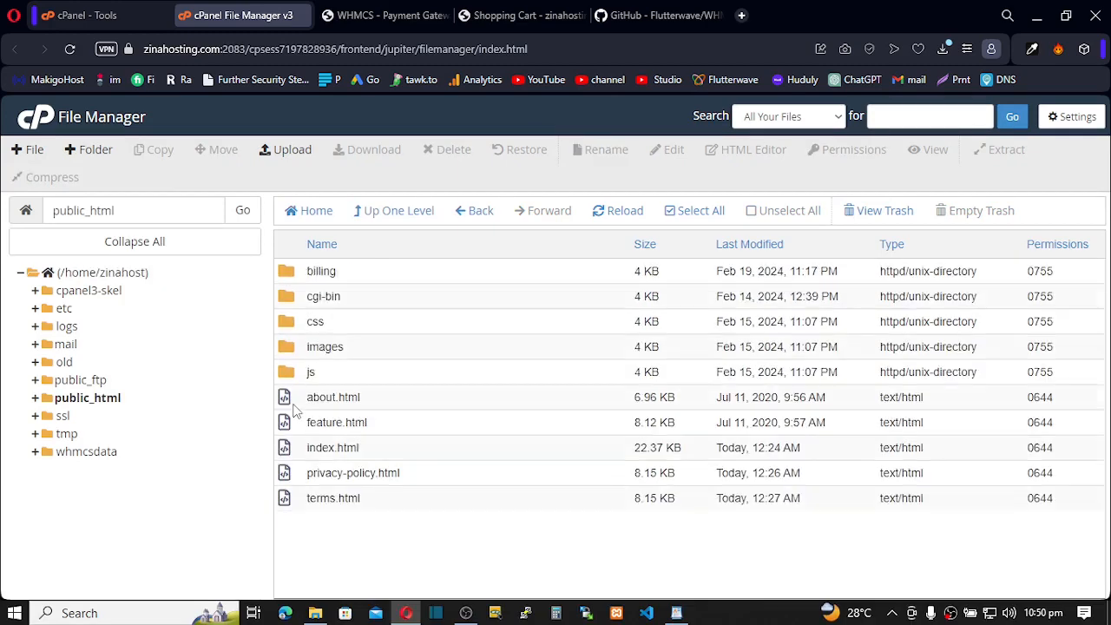
pyautogui.click(296, 275)
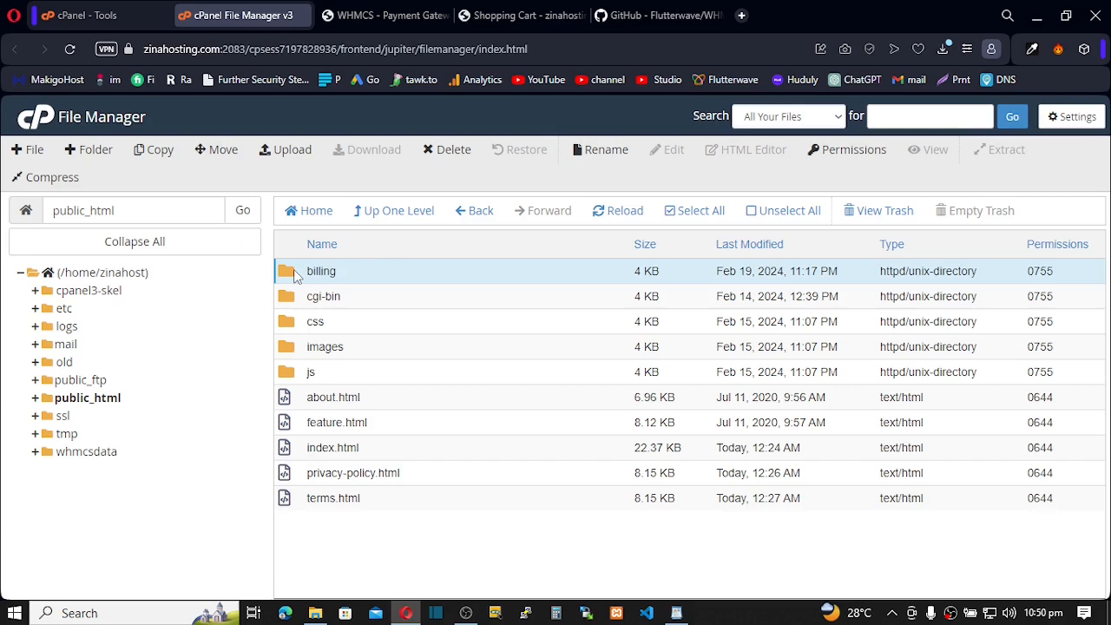
pyautogui.doubleClick(296, 275)
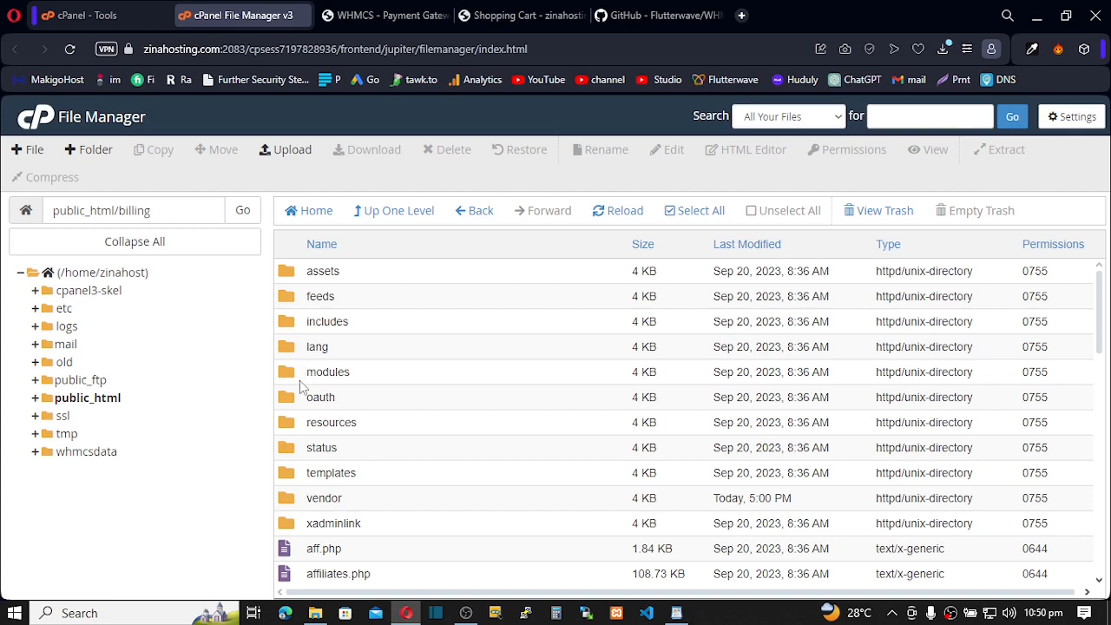
pyautogui.click(287, 374)
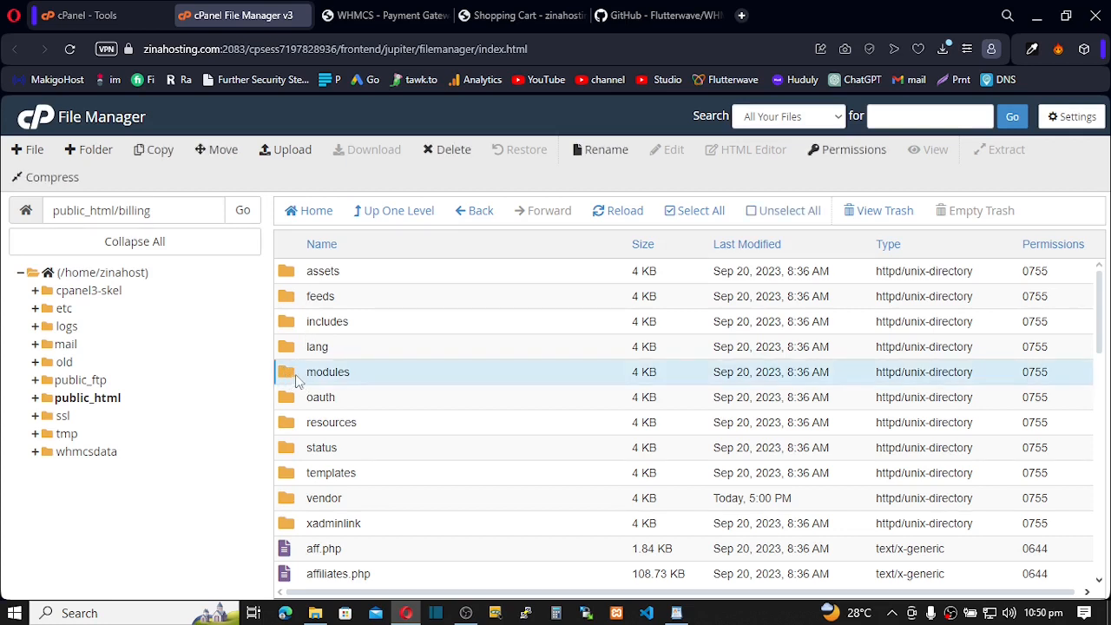
pyautogui.doubleClick(300, 380)
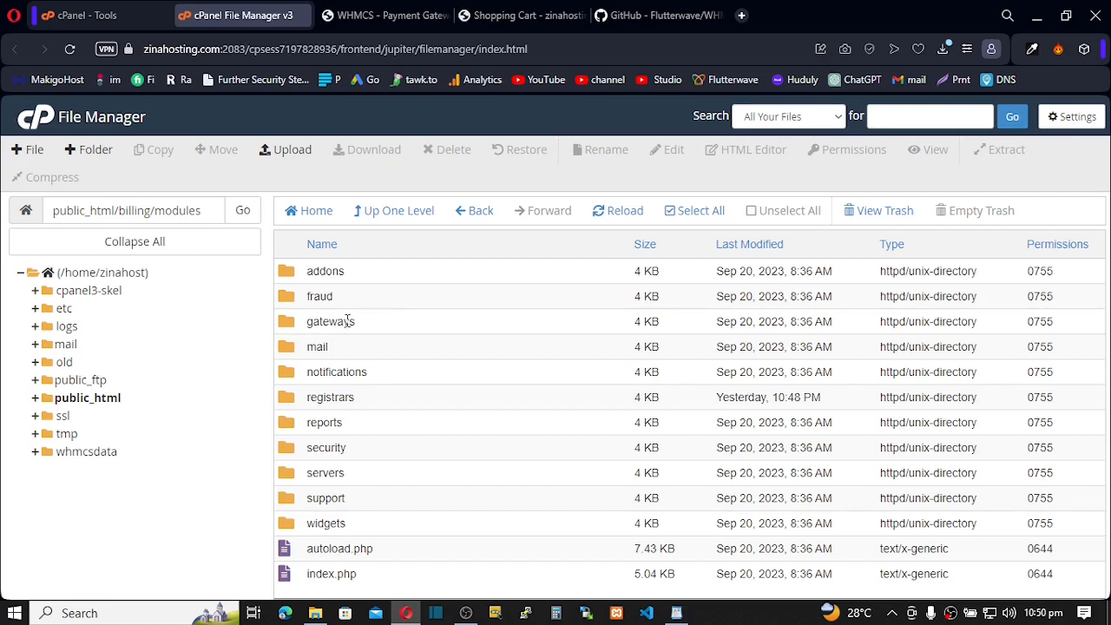
pyautogui.doubleClick(290, 330)
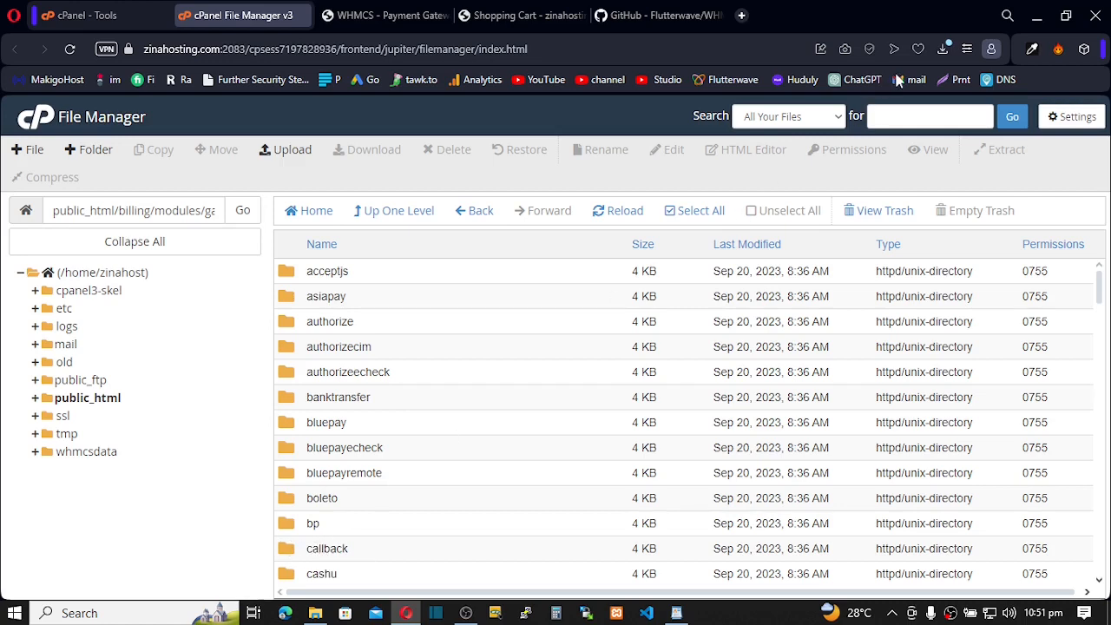
# Reveal the downloaded WHMCS-v2-master zip and extract it to the default destination
pyautogui.click(943, 50)
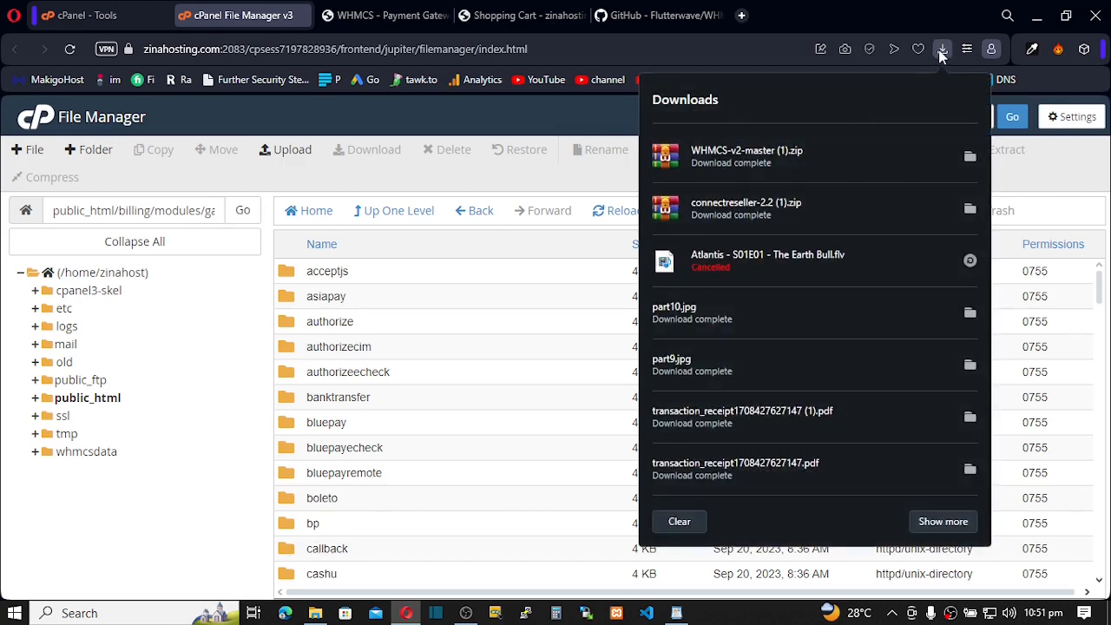
pyautogui.click(971, 163)
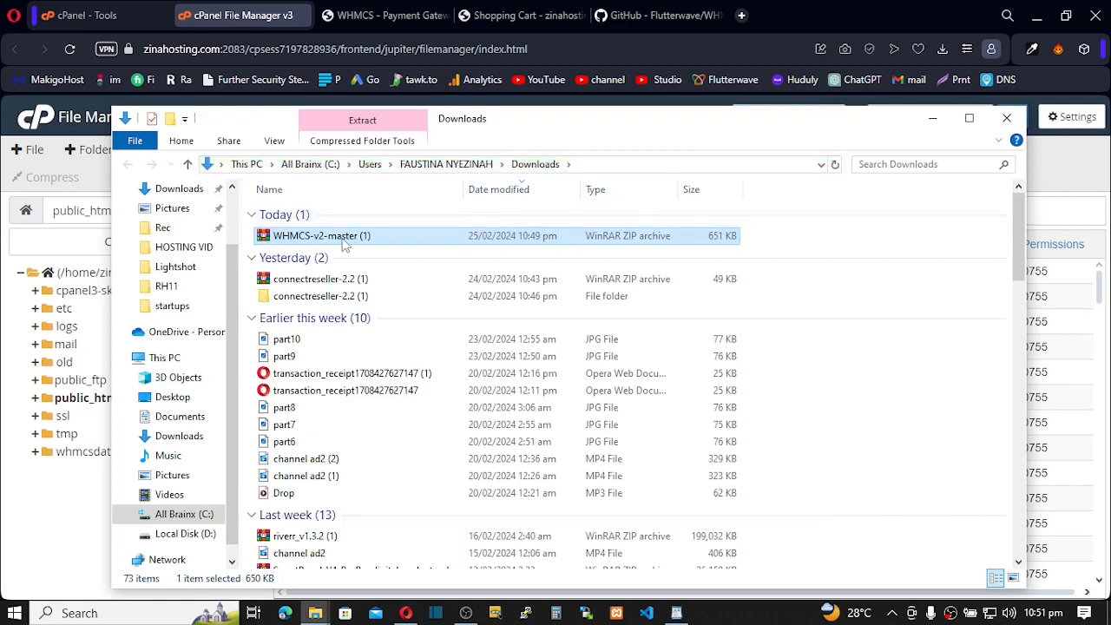
pyautogui.click(342, 238)
pyautogui.rightClick(342, 237)
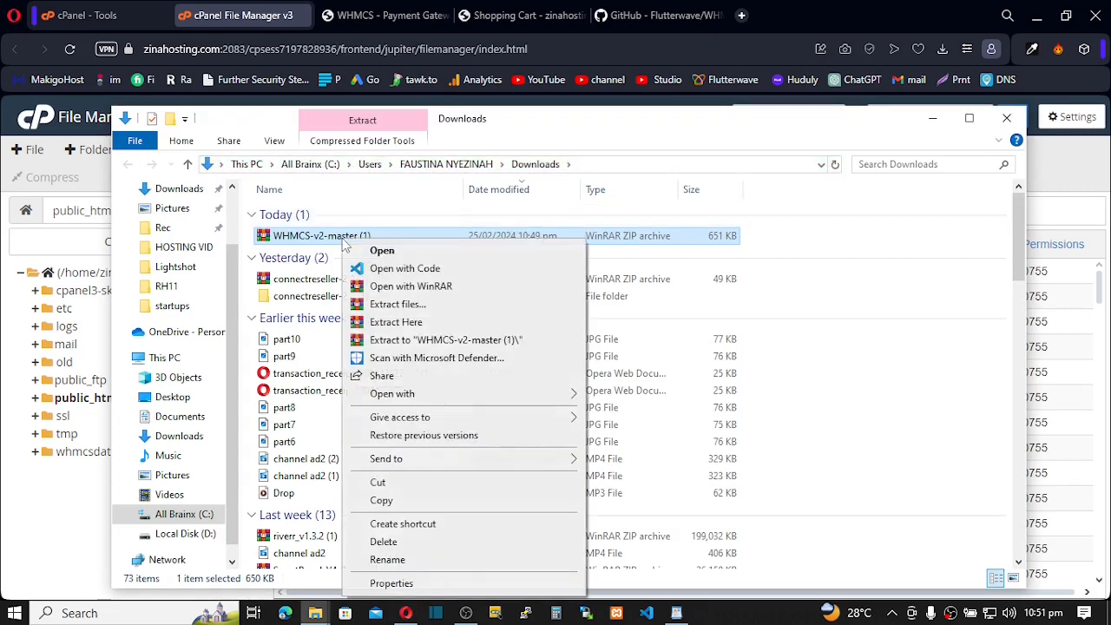
pyautogui.click(390, 304)
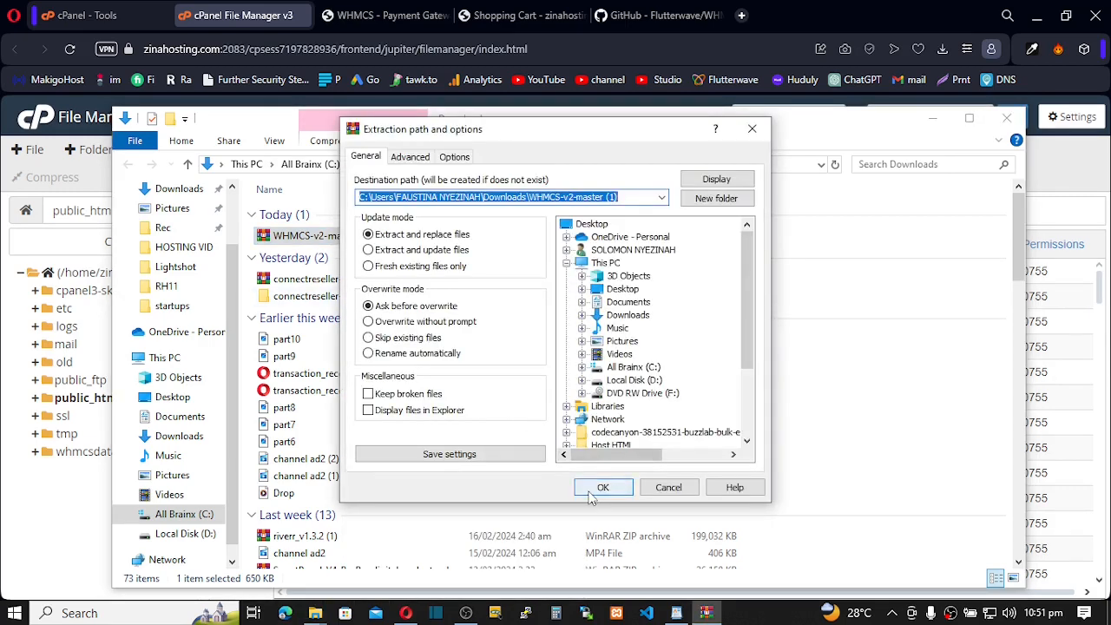
pyautogui.click(591, 490)
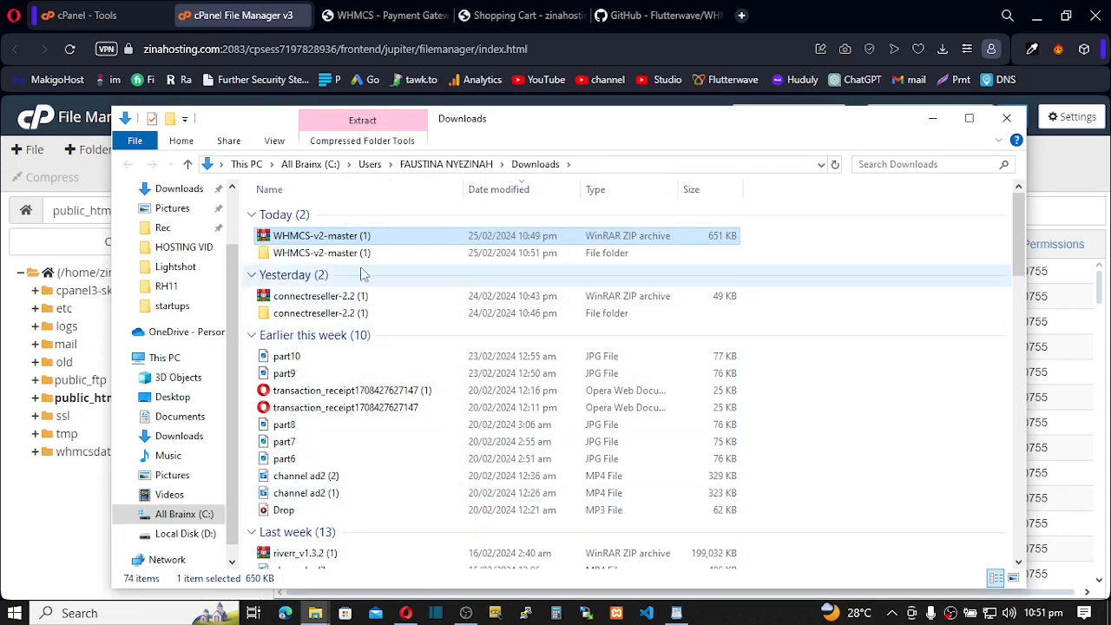
# Browse the extracted WHMCS-v2-master (1) folder down into WHMCS-v2-master/modules
pyautogui.click(356, 252)
pyautogui.doubleClick(337, 251)
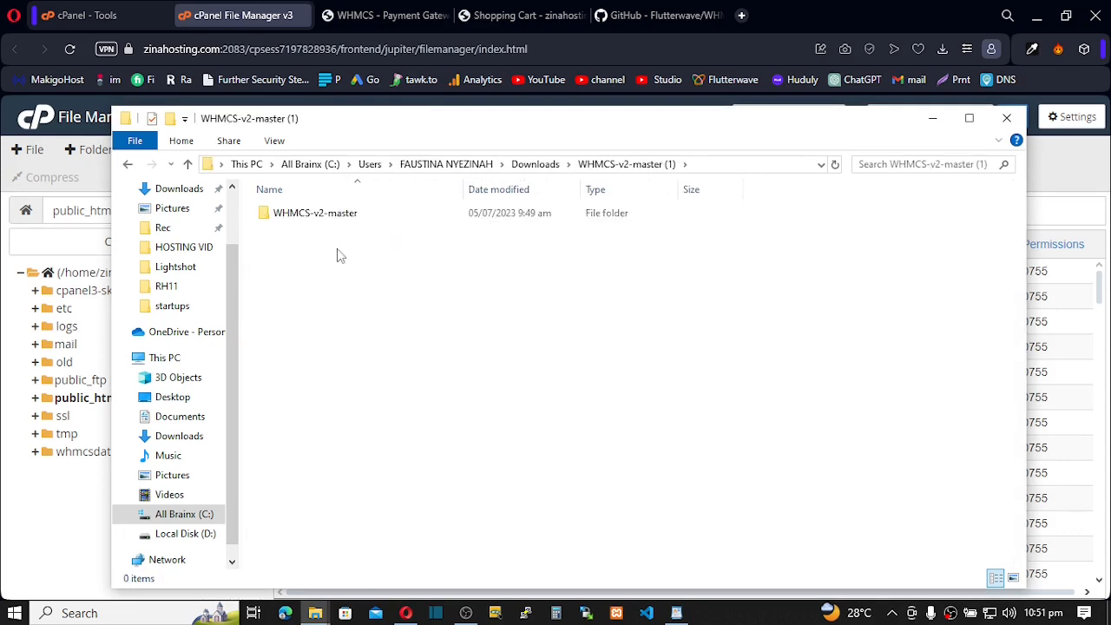
pyautogui.click(330, 217)
pyautogui.doubleClick(327, 221)
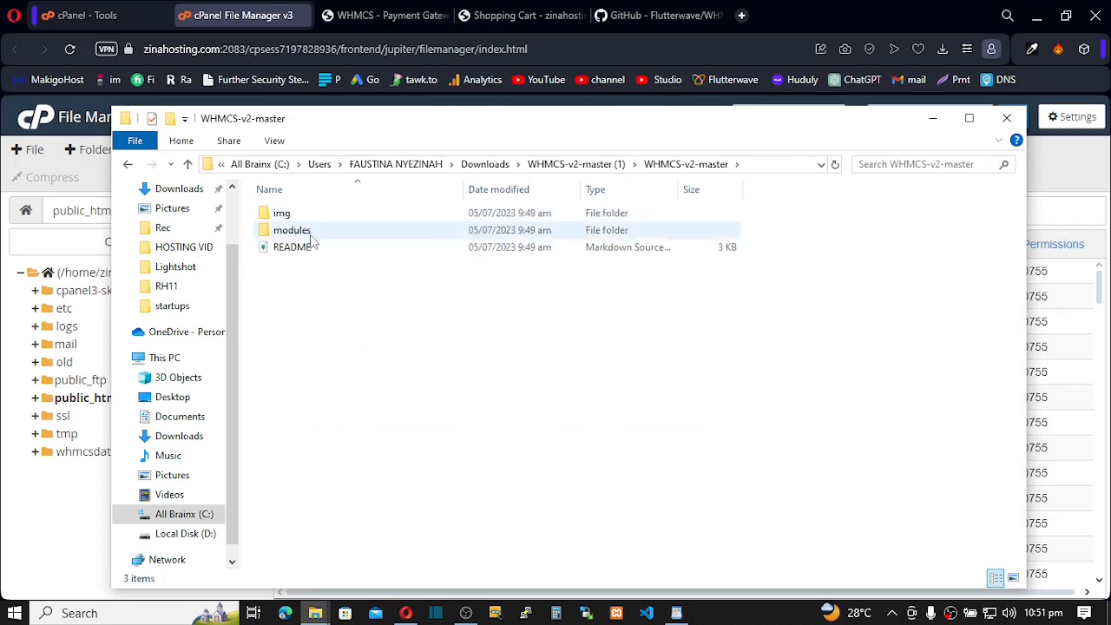
pyautogui.click(302, 232)
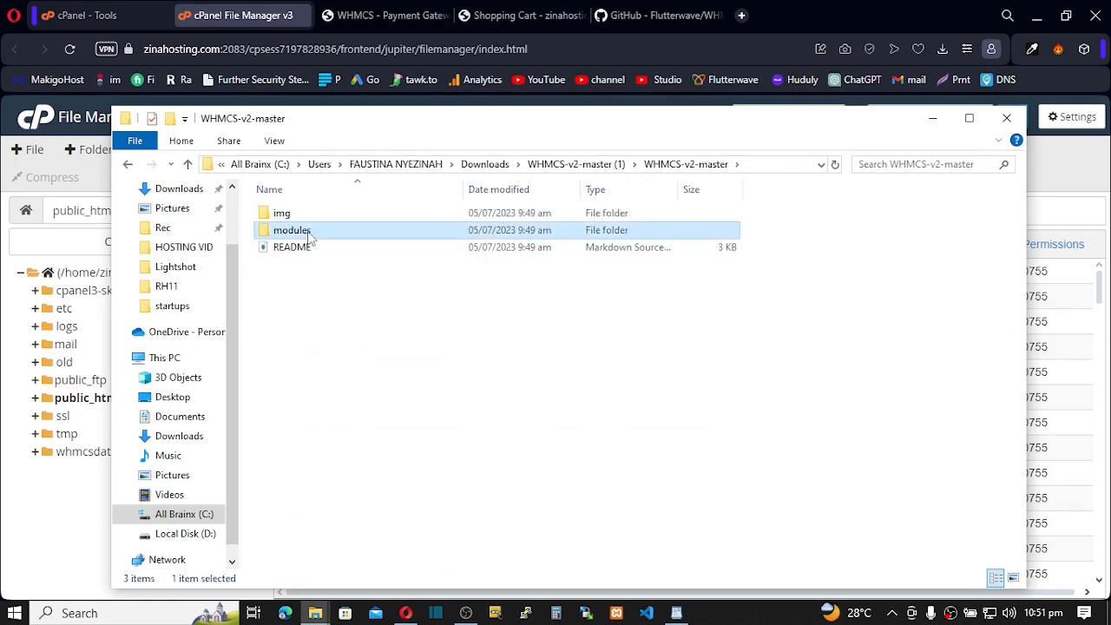
pyautogui.doubleClick(308, 232)
# Open modules/gateways, select rave, and open cPanel's upload page for gateways
pyautogui.click(276, 233)
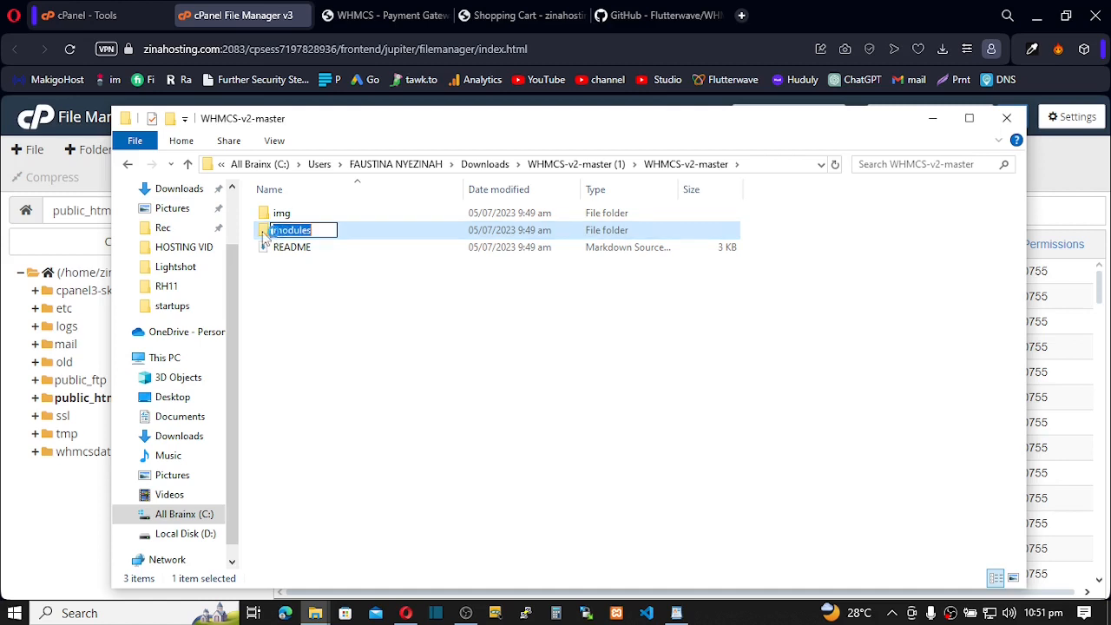
pyautogui.click(263, 233)
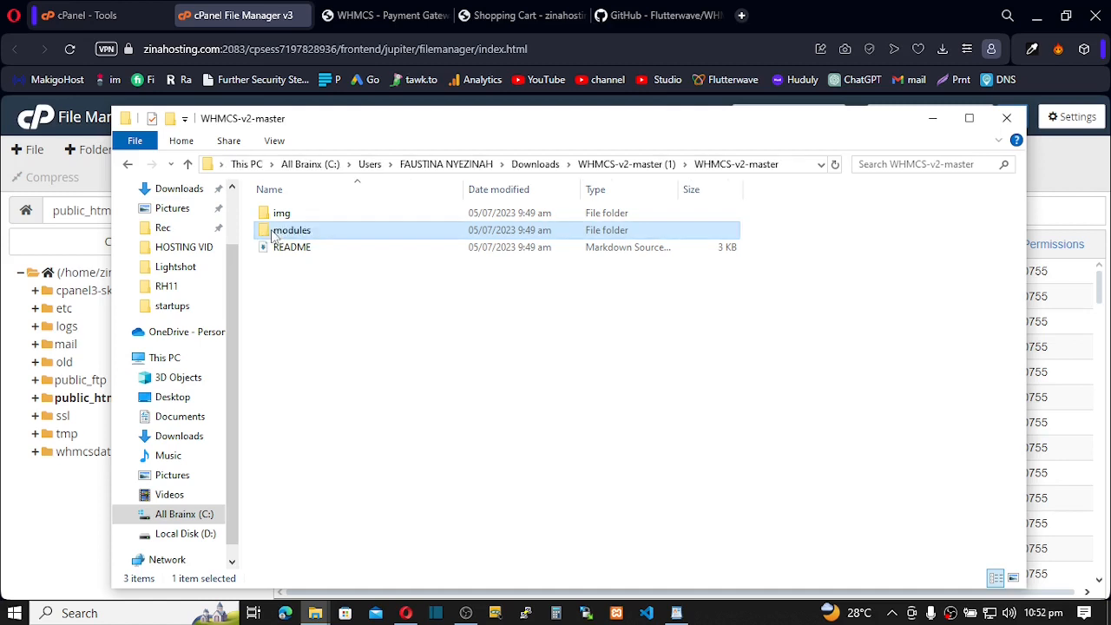
pyautogui.doubleClick(341, 233)
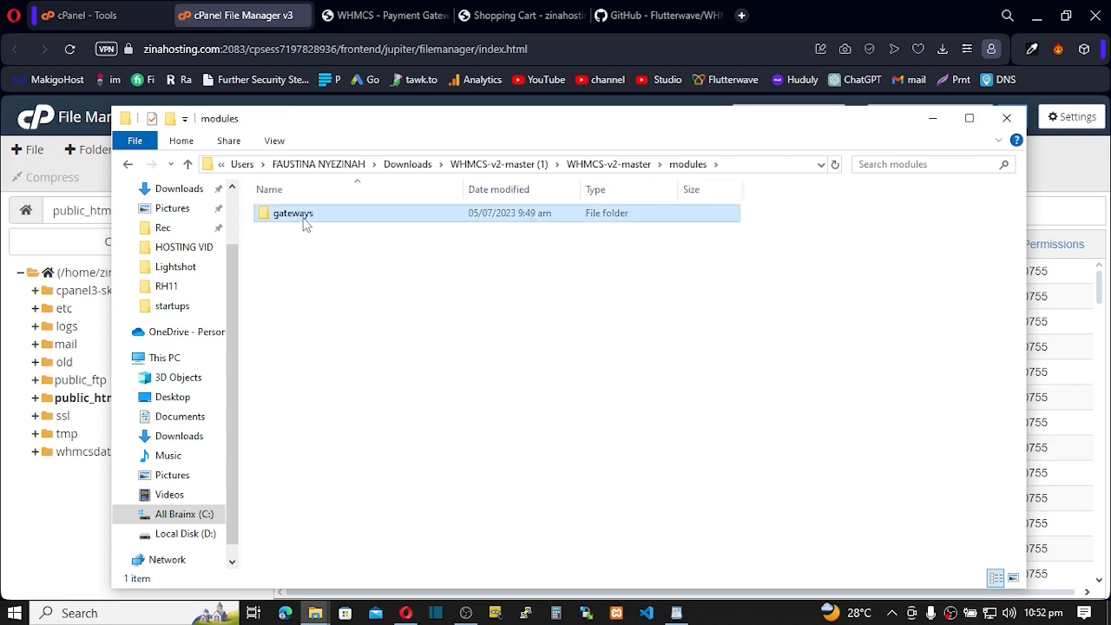
pyautogui.doubleClick(302, 219)
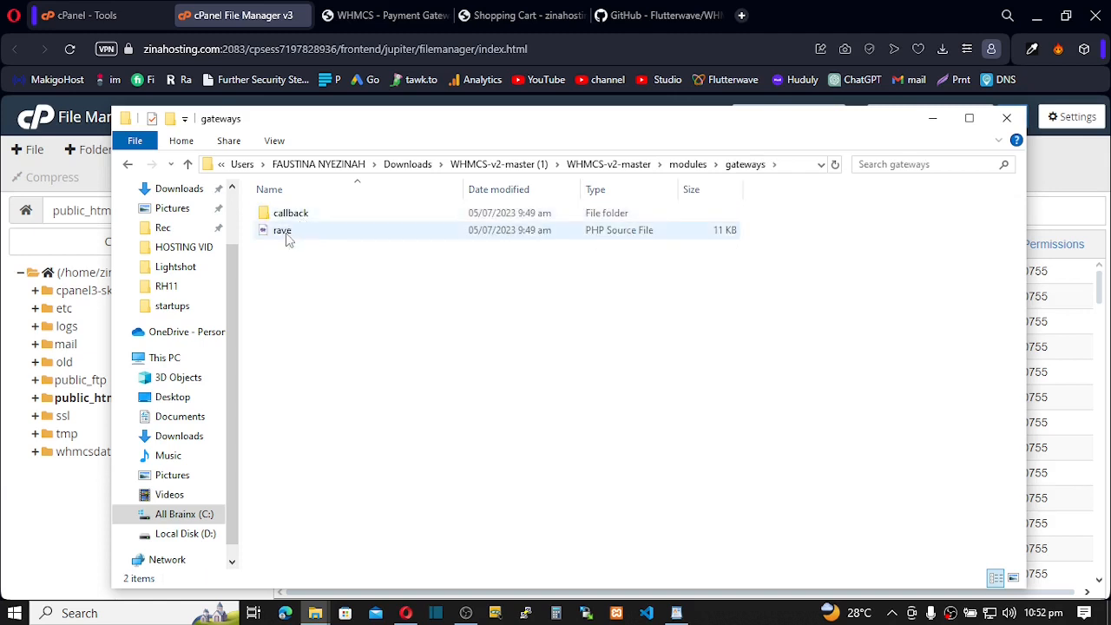
pyautogui.click(283, 235)
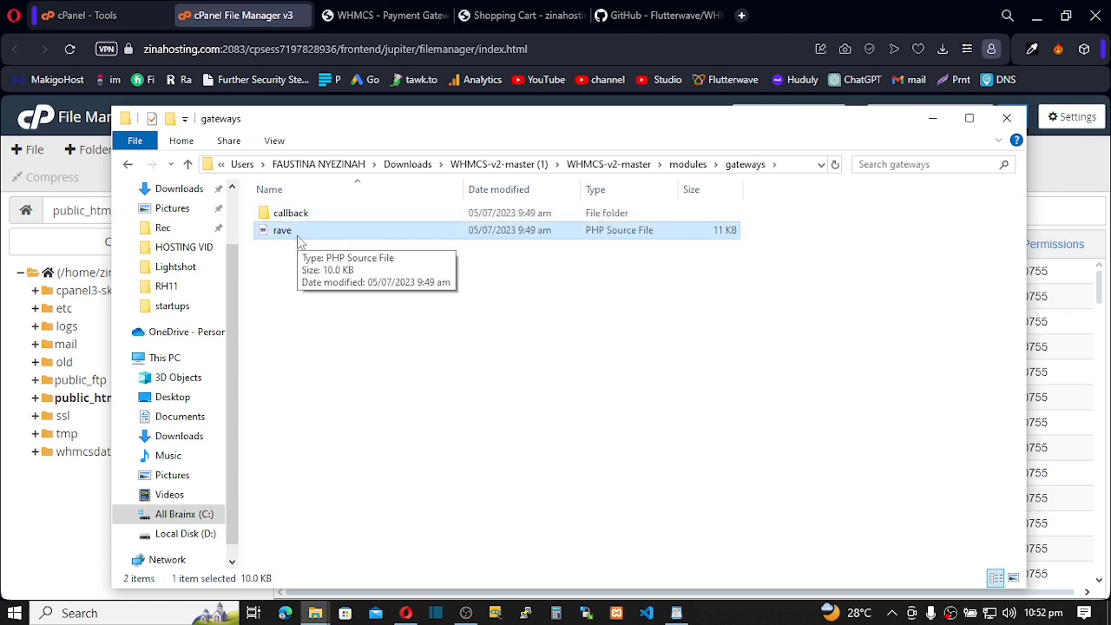
pyautogui.moveTo(409, 131); pyautogui.dragTo(432, 428)
pyautogui.click(293, 151)
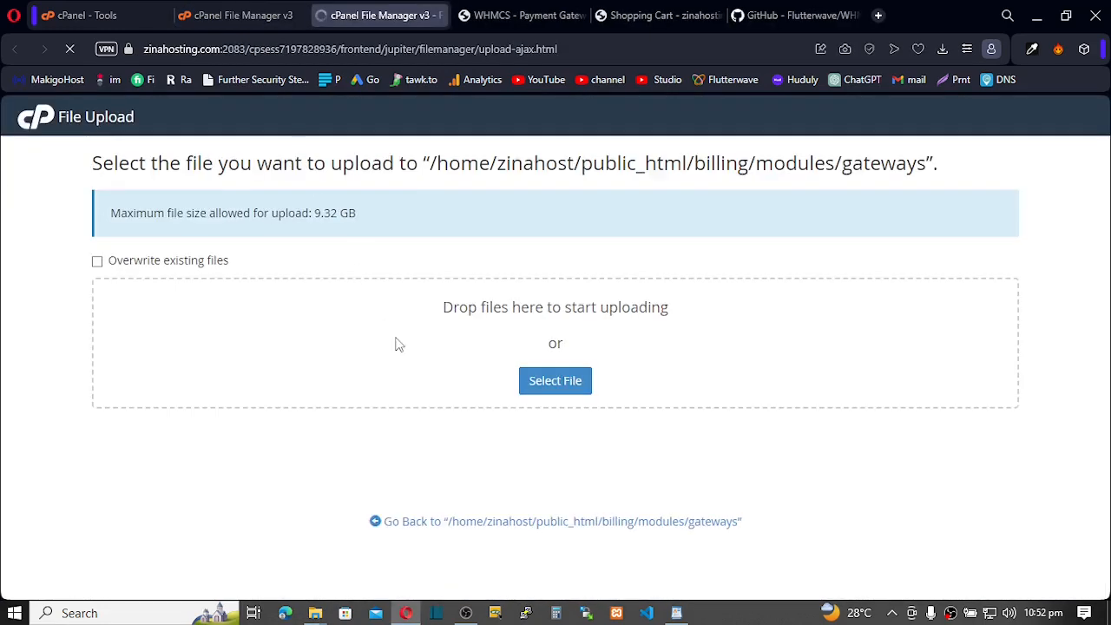
# Upload rave.php (10.09 KB) into billing/modules/gateways and go back to the gateways listing
pyautogui.moveTo(316, 613)
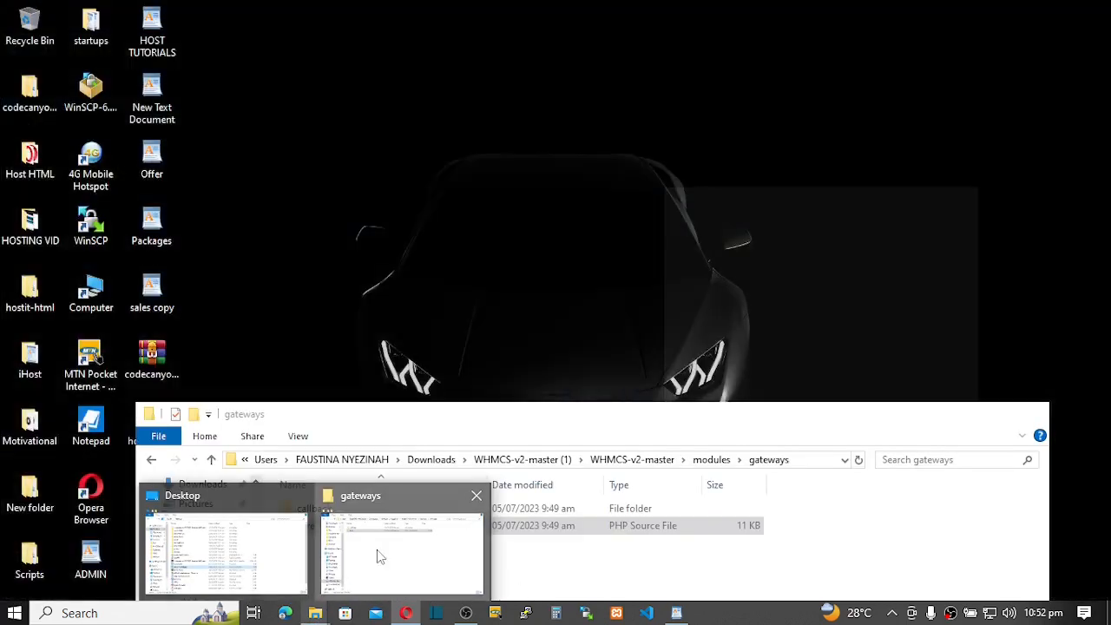
pyautogui.click(377, 556)
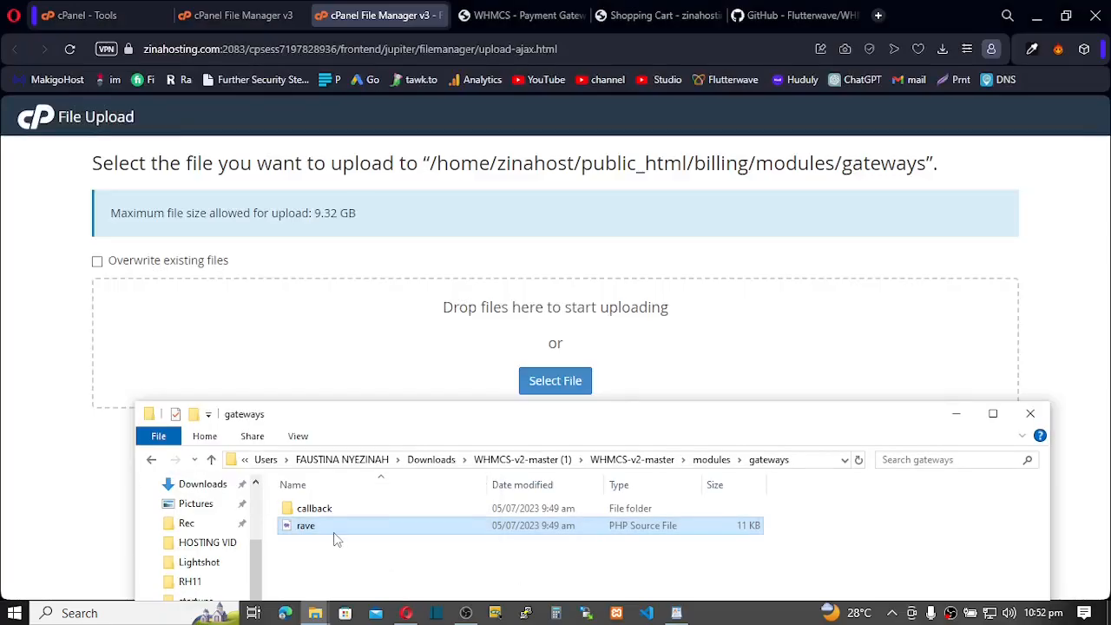
pyautogui.moveTo(333, 536); pyautogui.dragTo(408, 354)
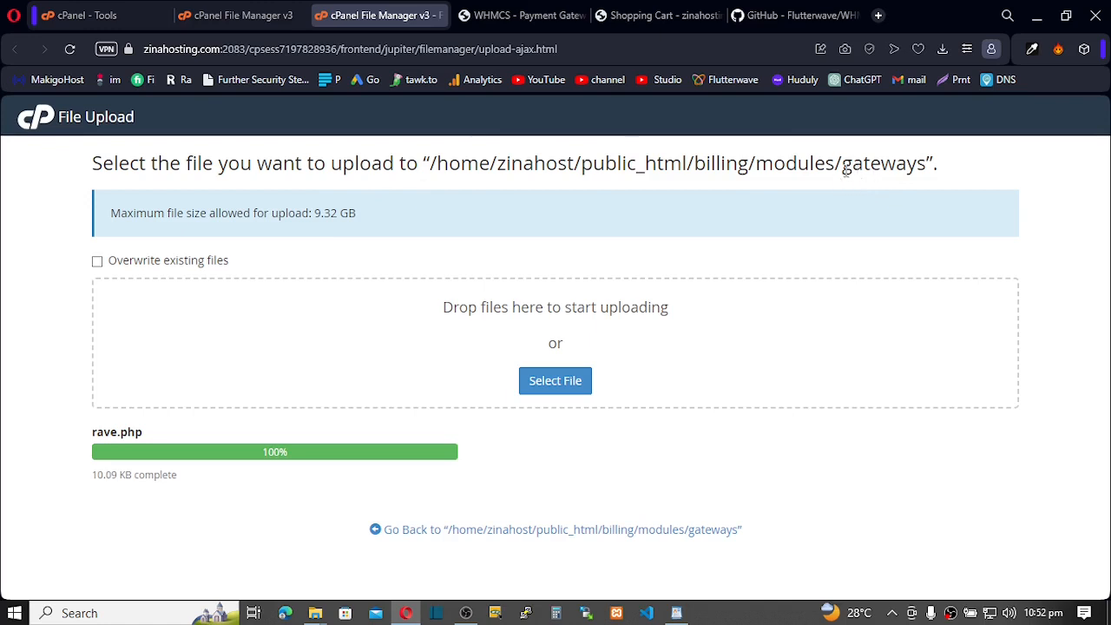
pyautogui.moveTo(845, 171); pyautogui.dragTo(912, 171)
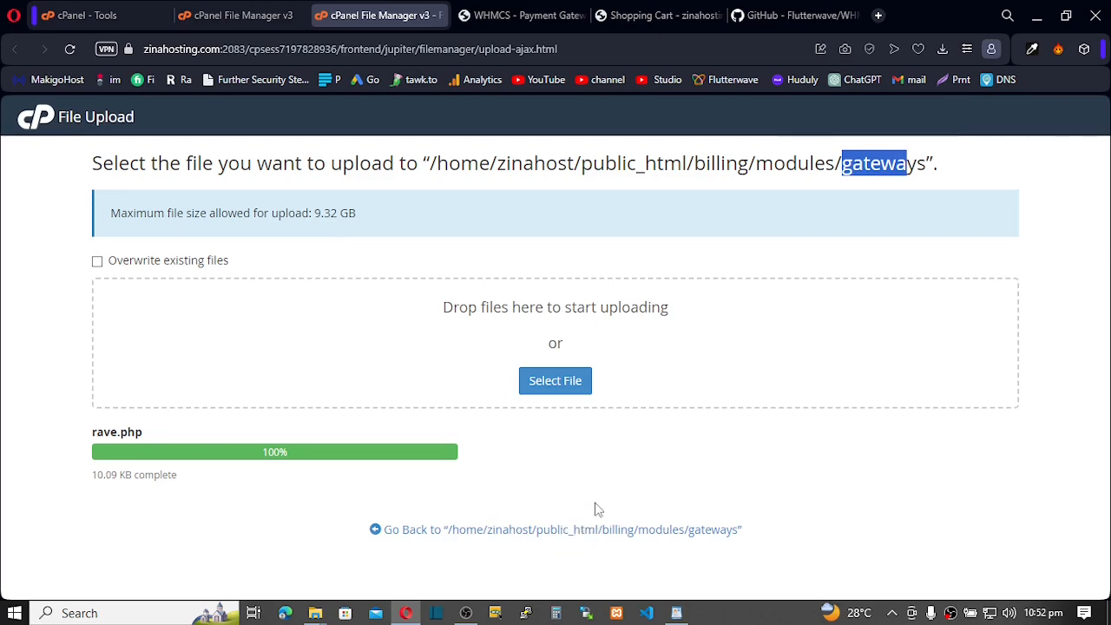
pyautogui.click(571, 532)
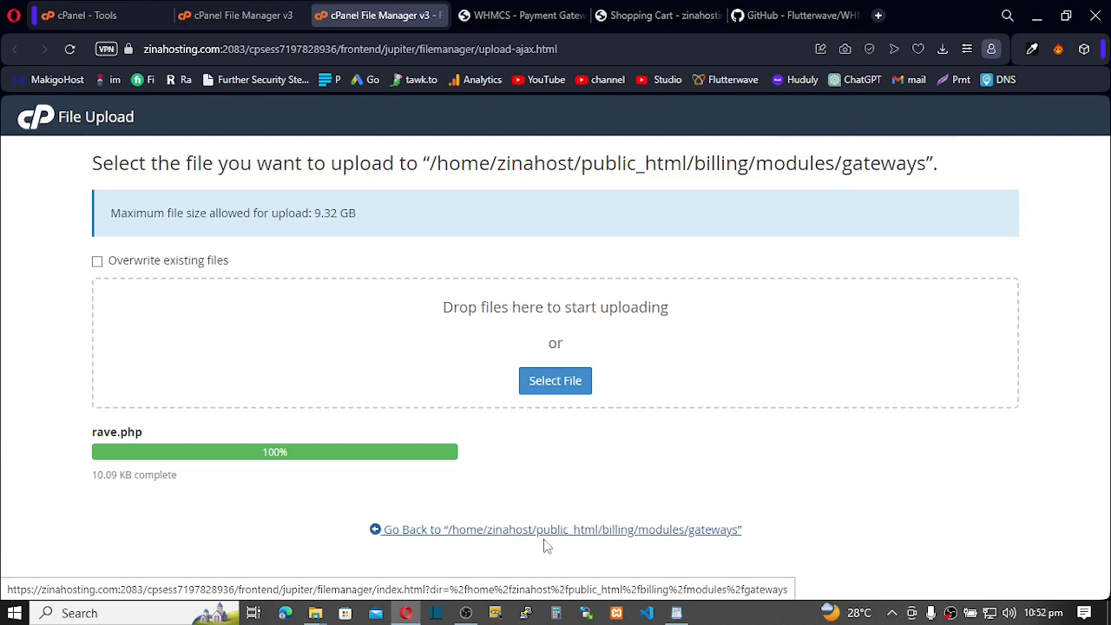
pyautogui.click(545, 531)
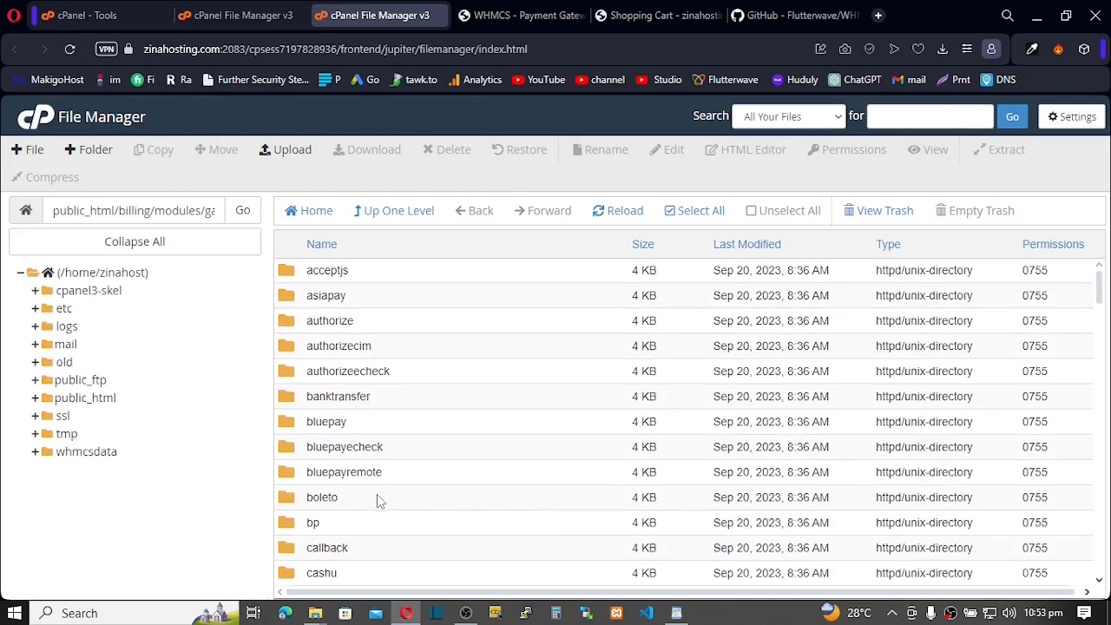
# Open the server's callback folder and the local gateways/callback folder in Explorer
pyautogui.scroll(-2, 376, 497)
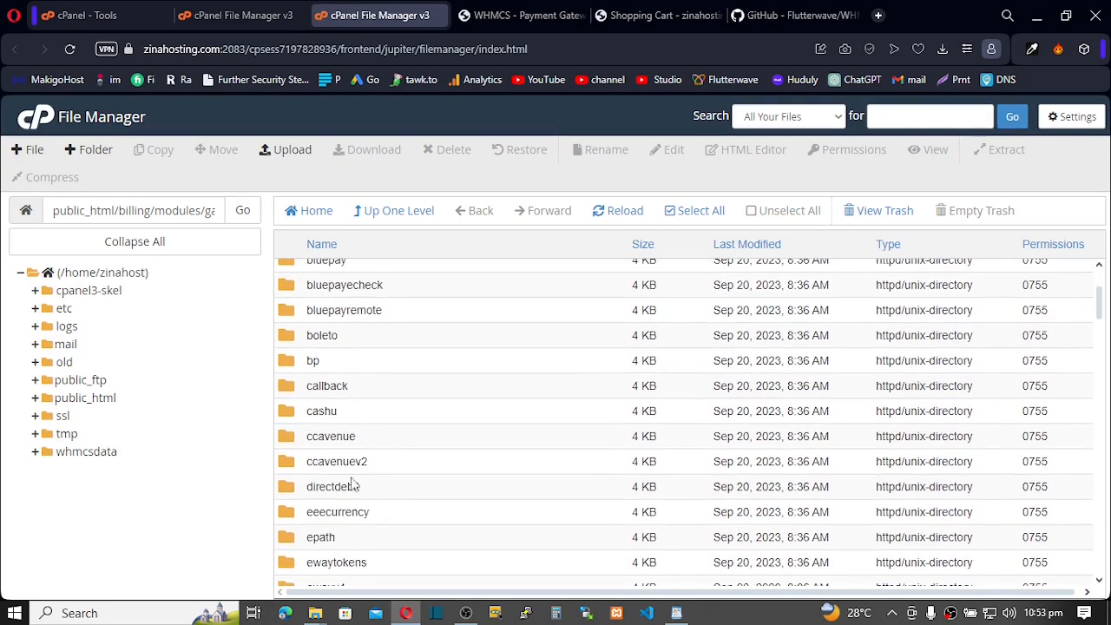
pyautogui.doubleClick(295, 392)
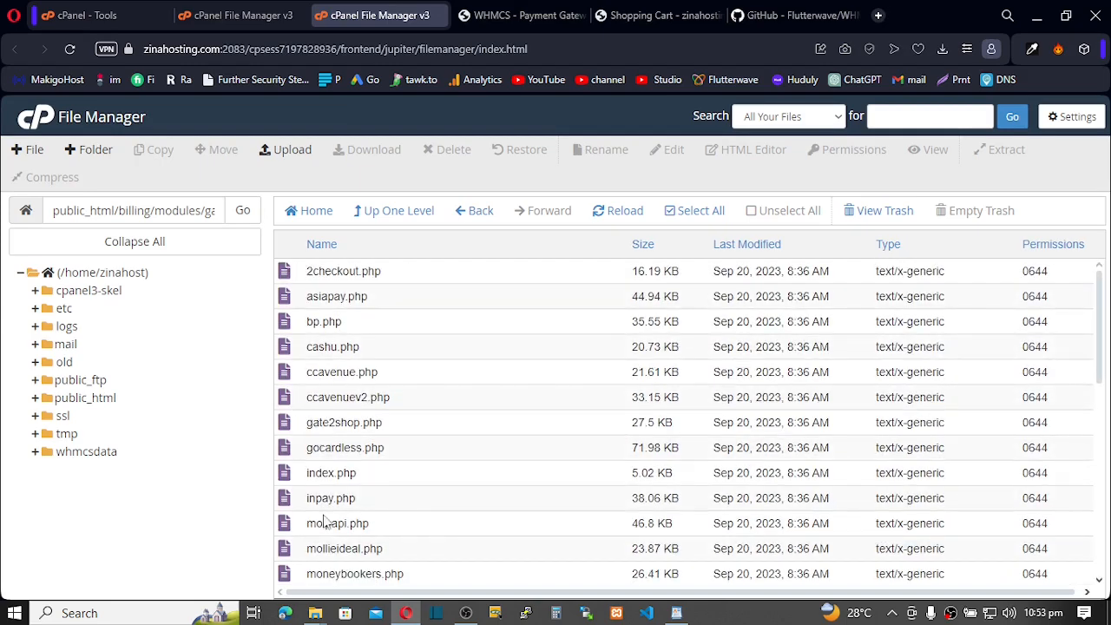
pyautogui.moveTo(315, 614)
pyautogui.click(410, 551)
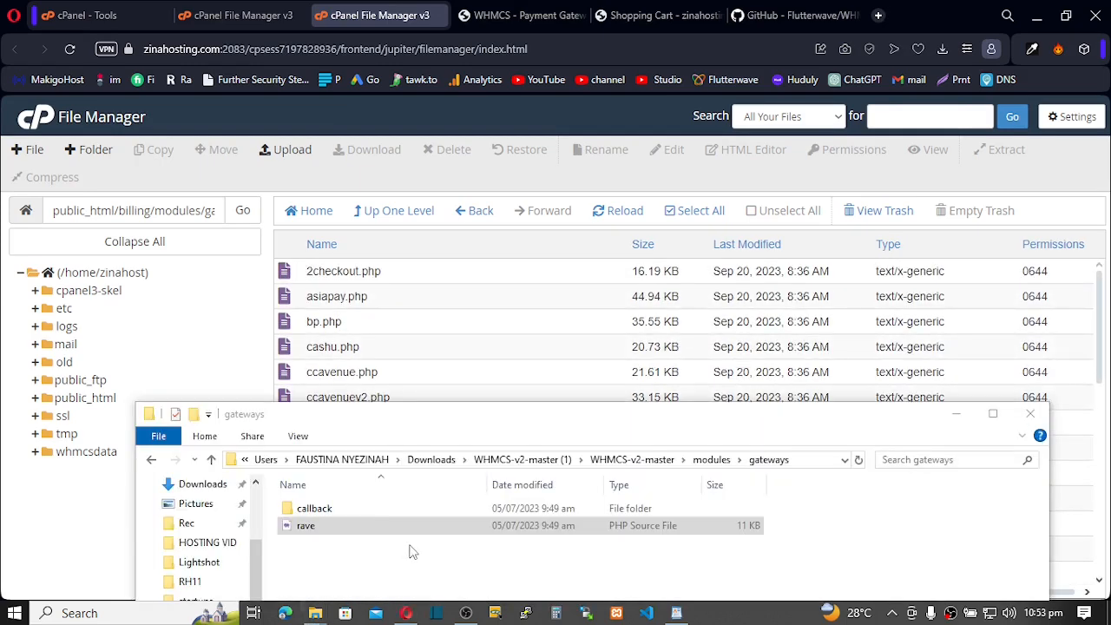
pyautogui.click(537, 417)
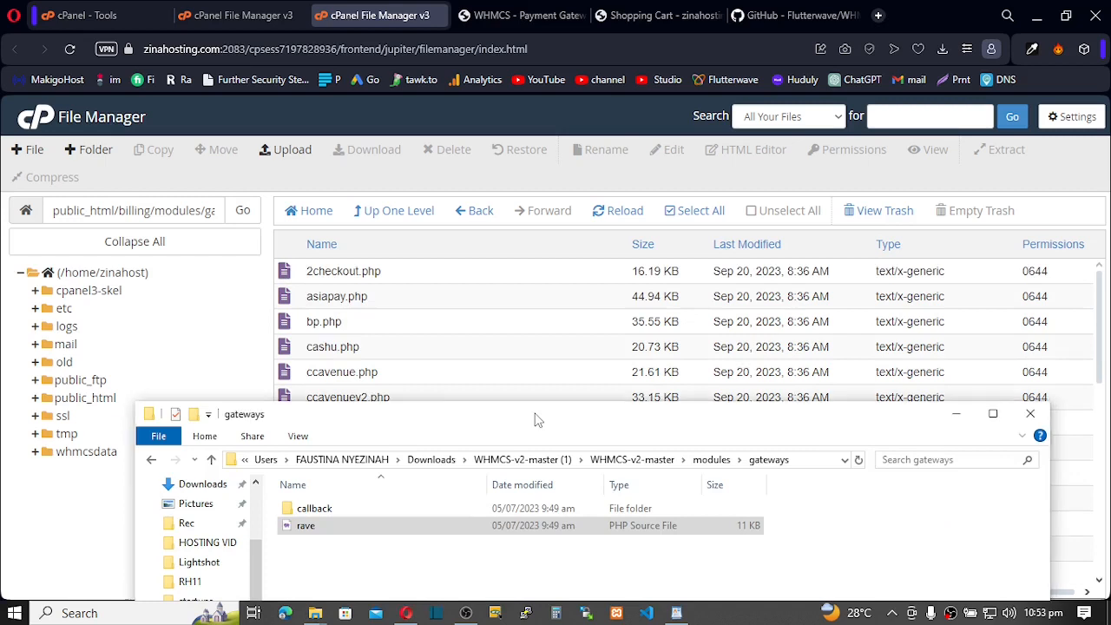
pyautogui.click(316, 515)
pyautogui.click(315, 499)
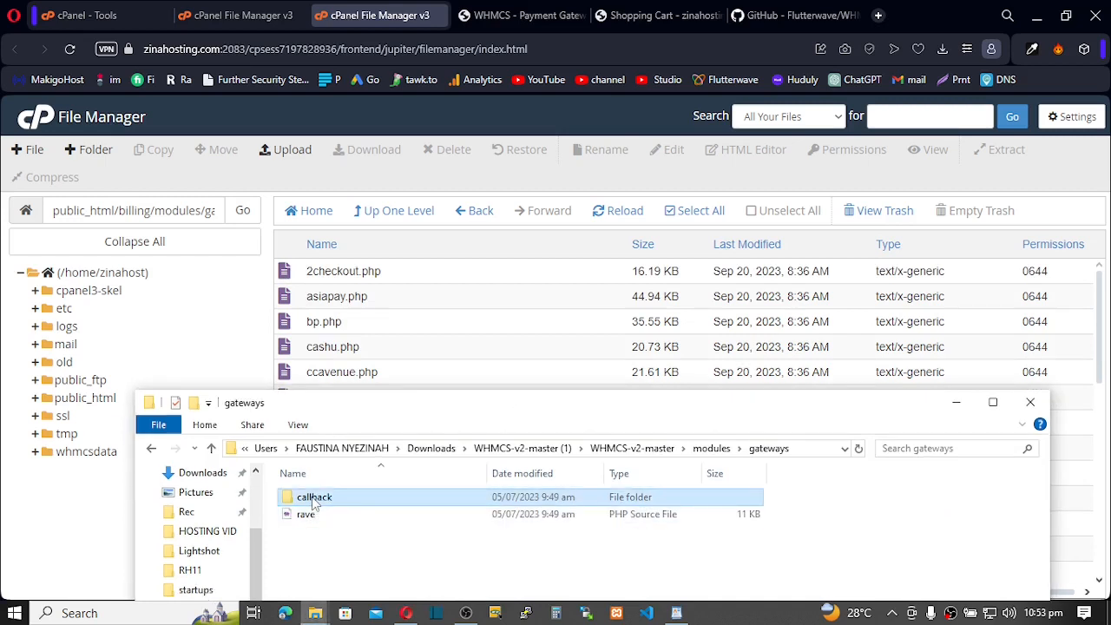
pyautogui.doubleClick(315, 498)
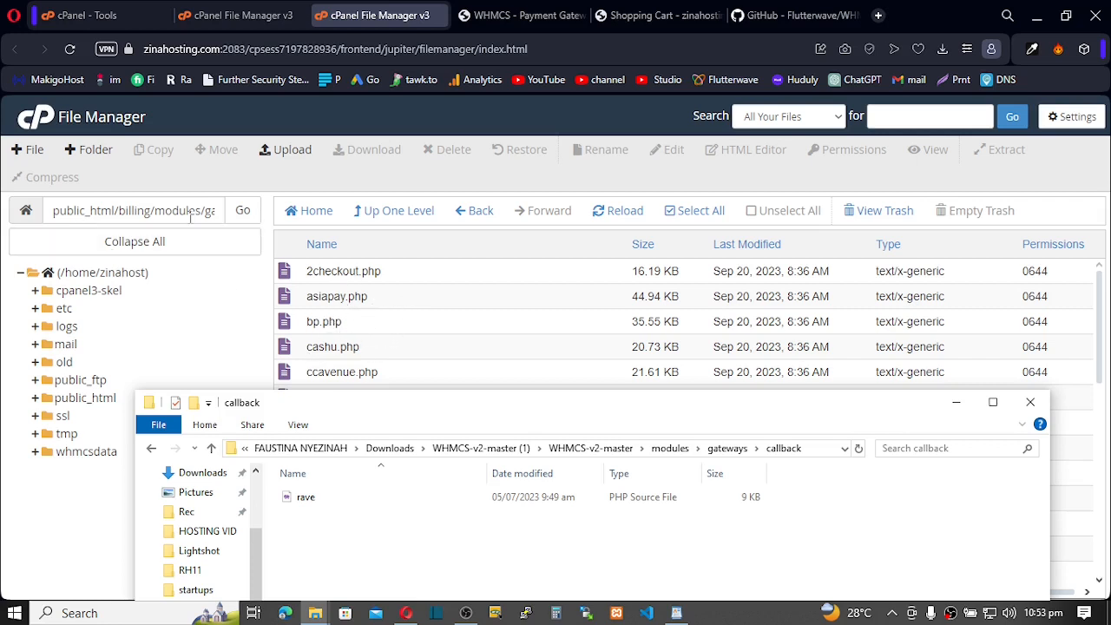
# Upload the local callback/rave.php into the server callback folder and return to the listing
pyautogui.click(293, 152)
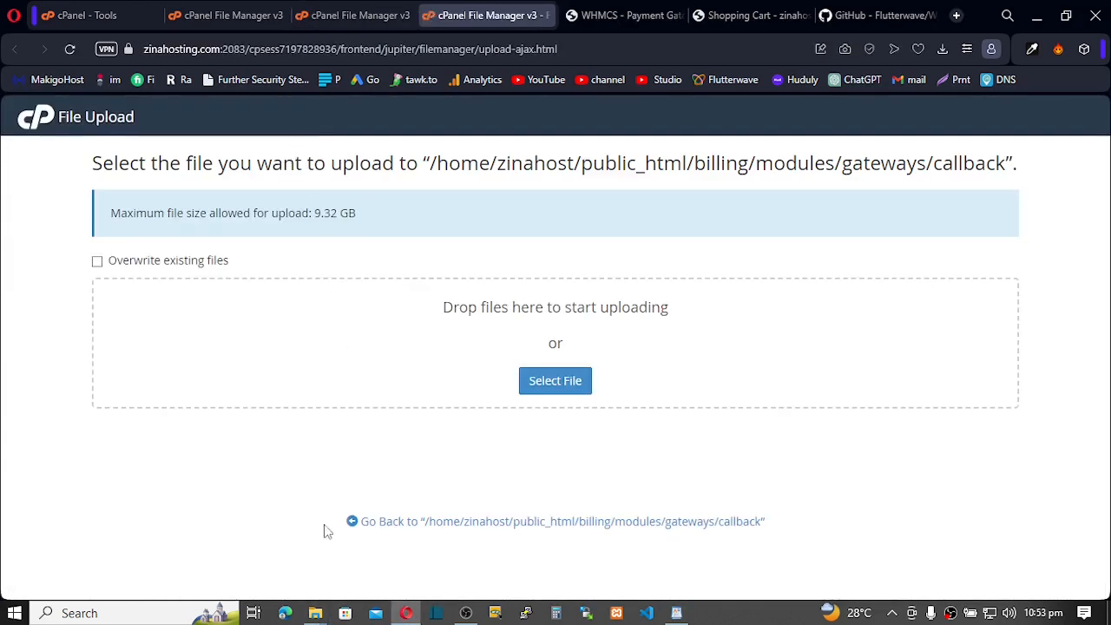
pyautogui.click(311, 615)
pyautogui.click(373, 558)
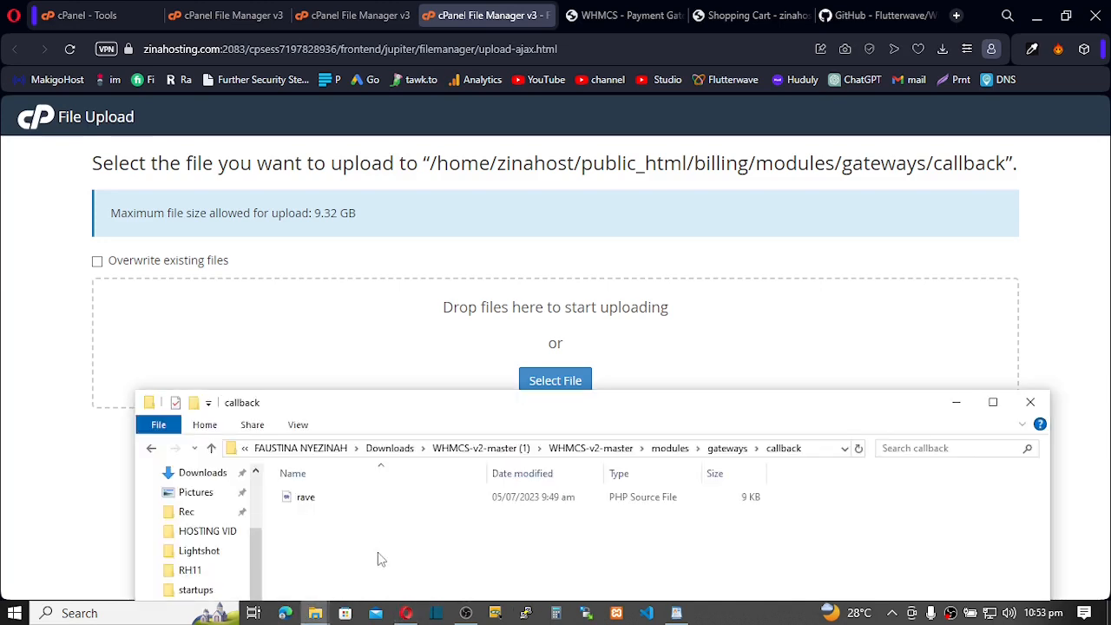
pyautogui.click(369, 502)
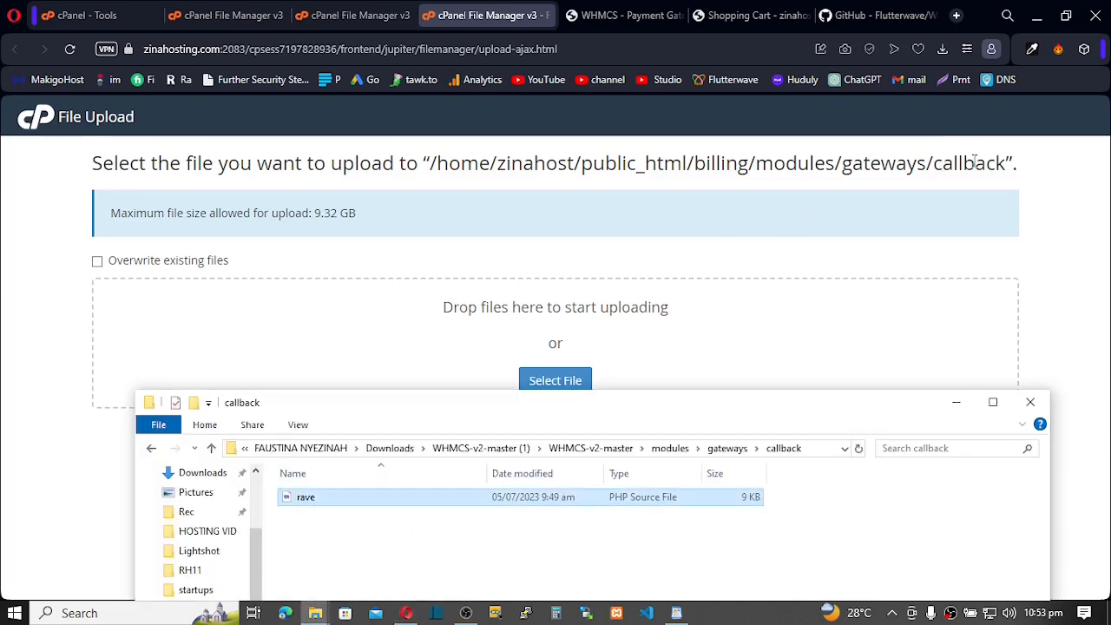
pyautogui.moveTo(306, 498); pyautogui.dragTo(453, 370)
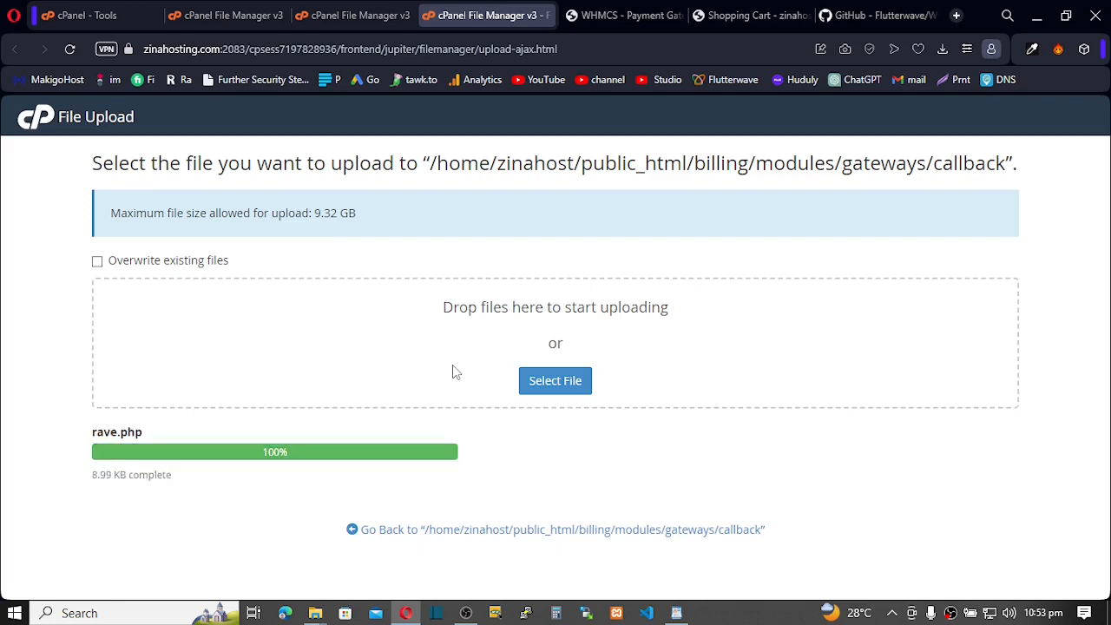
pyautogui.click(500, 532)
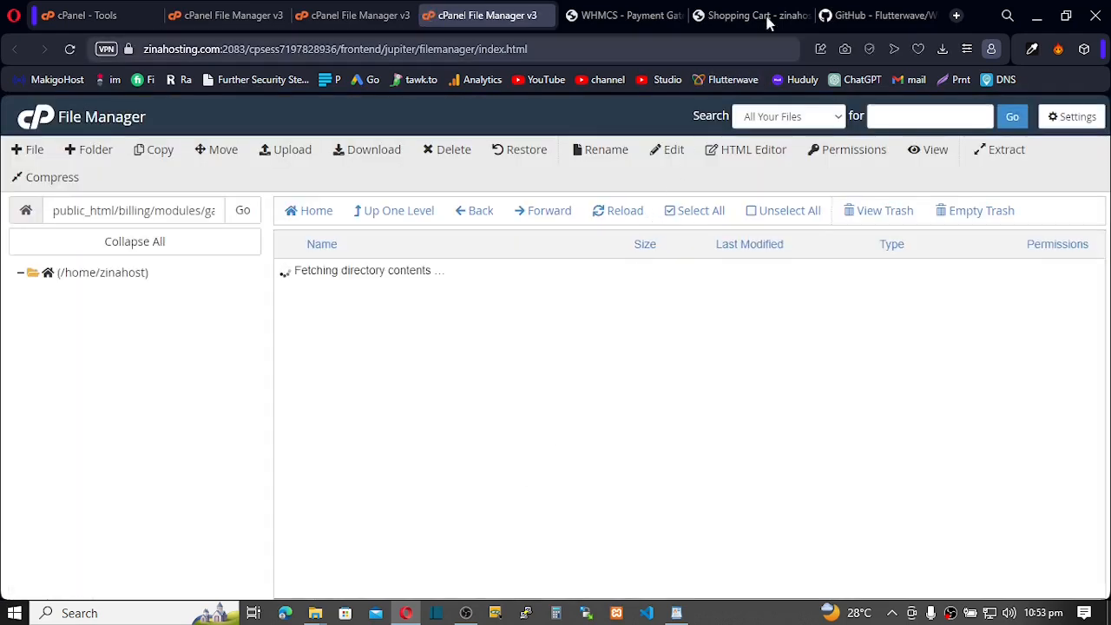
# Skim the Flutterwave module's GitHub README install steps, then return to WHMCS Payment Gateways
pyautogui.click(879, 16)
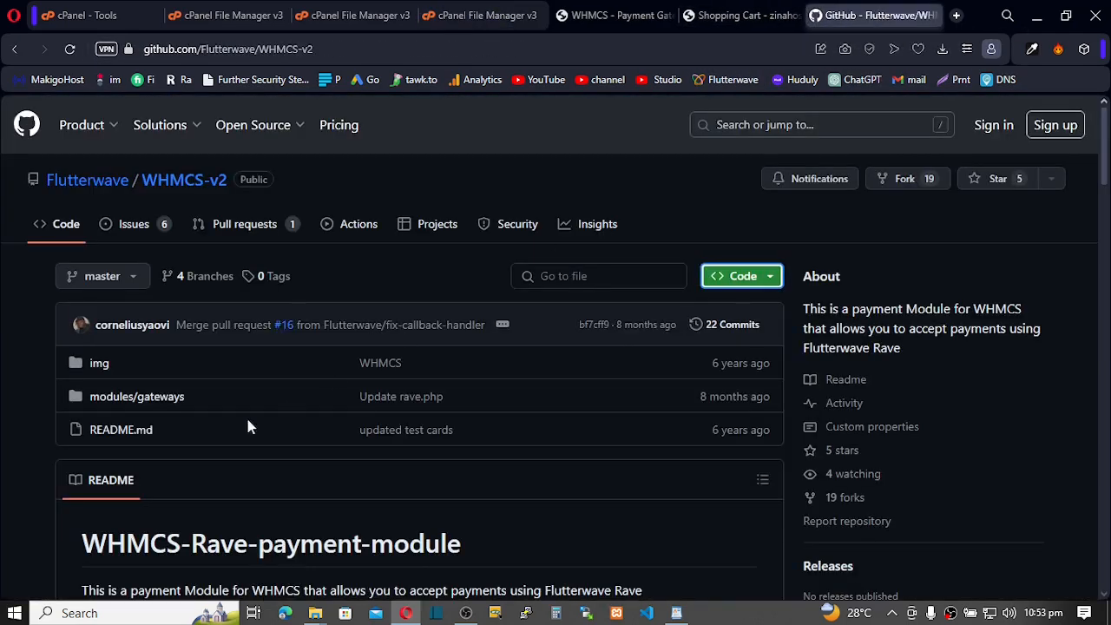
pyautogui.scroll(-9, 240, 425)
pyautogui.scroll(-5, 241, 426)
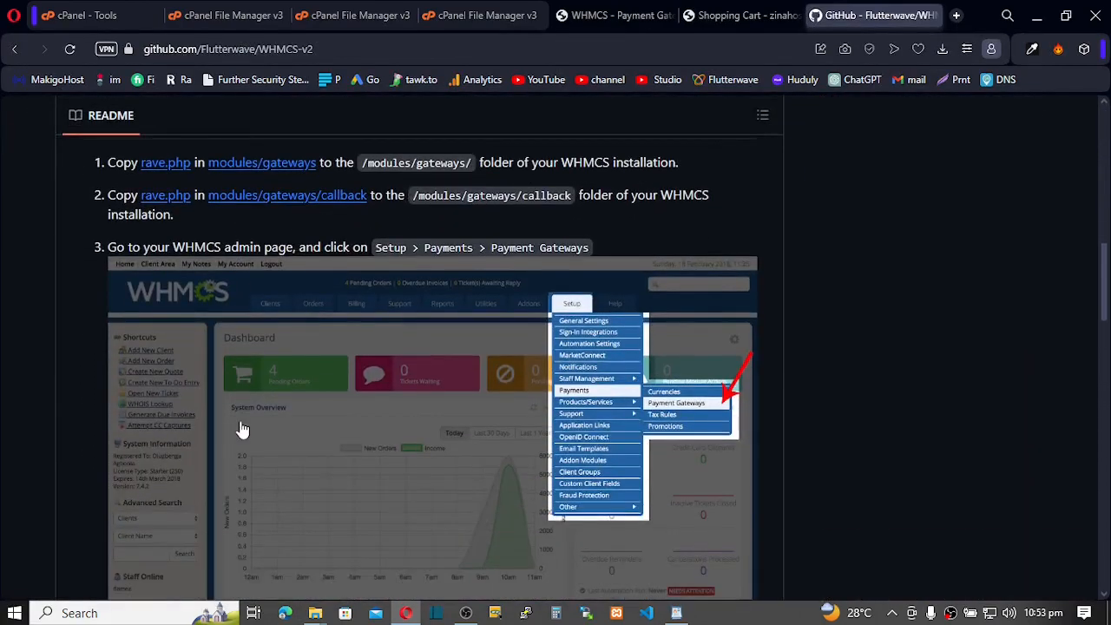
pyautogui.scroll(-3, 242, 430)
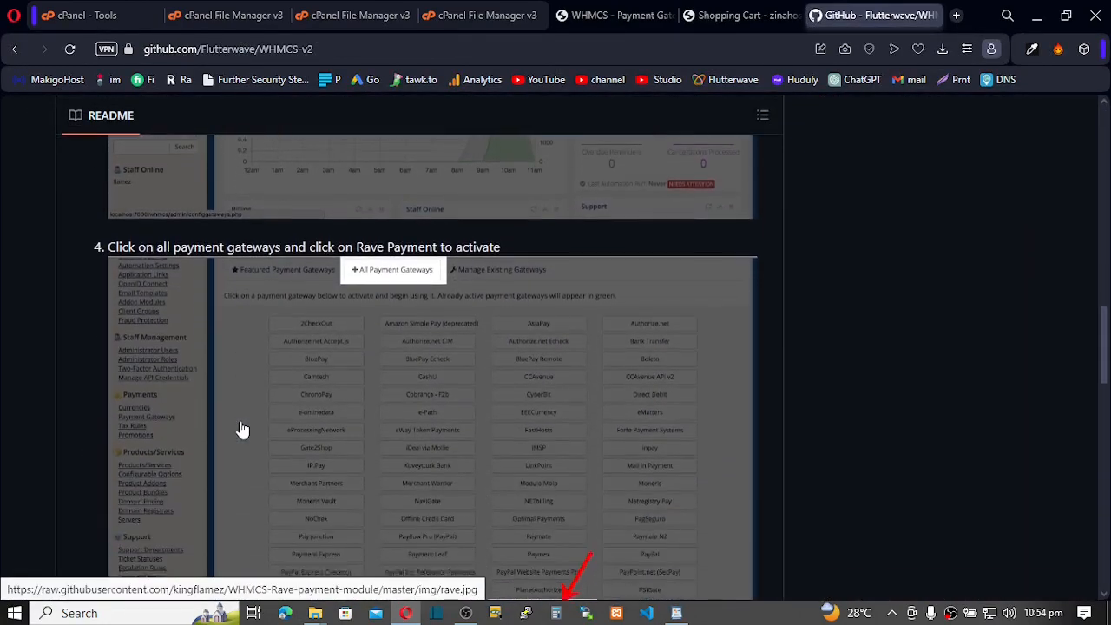
pyautogui.scroll(1, 242, 430)
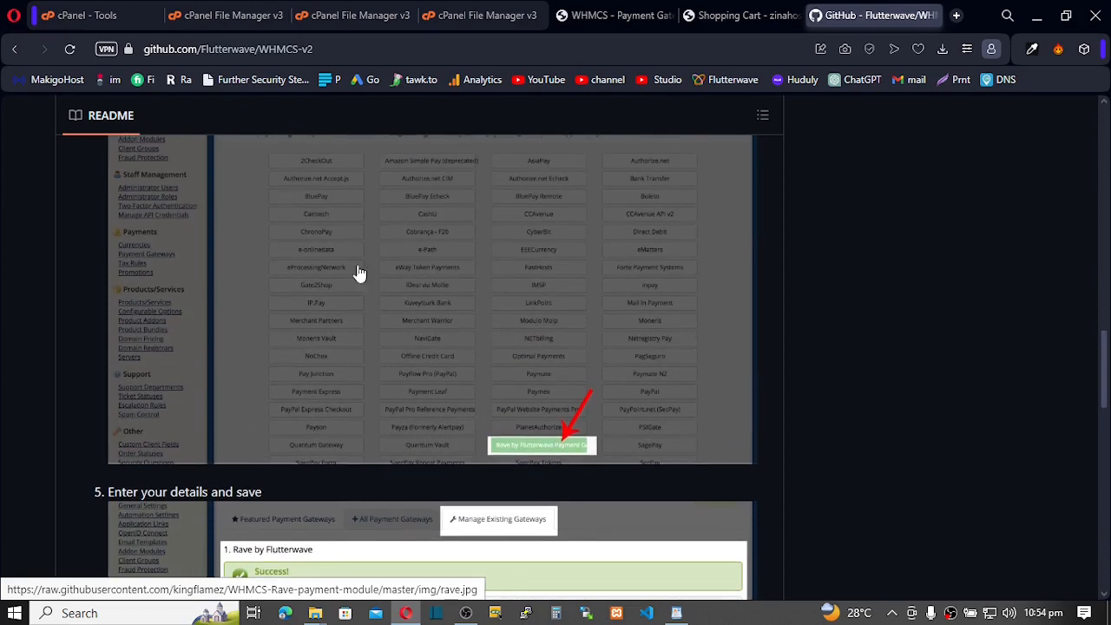
pyautogui.click(599, 17)
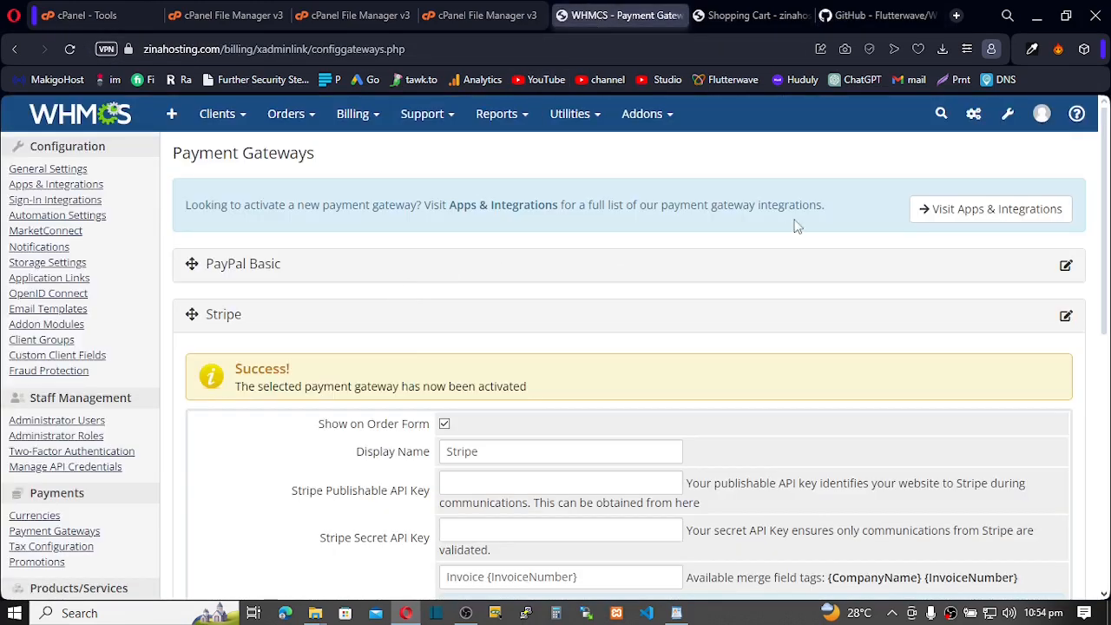
# Find the Rave app among Apps & Integrations payment apps and activate it
pyautogui.click(964, 215)
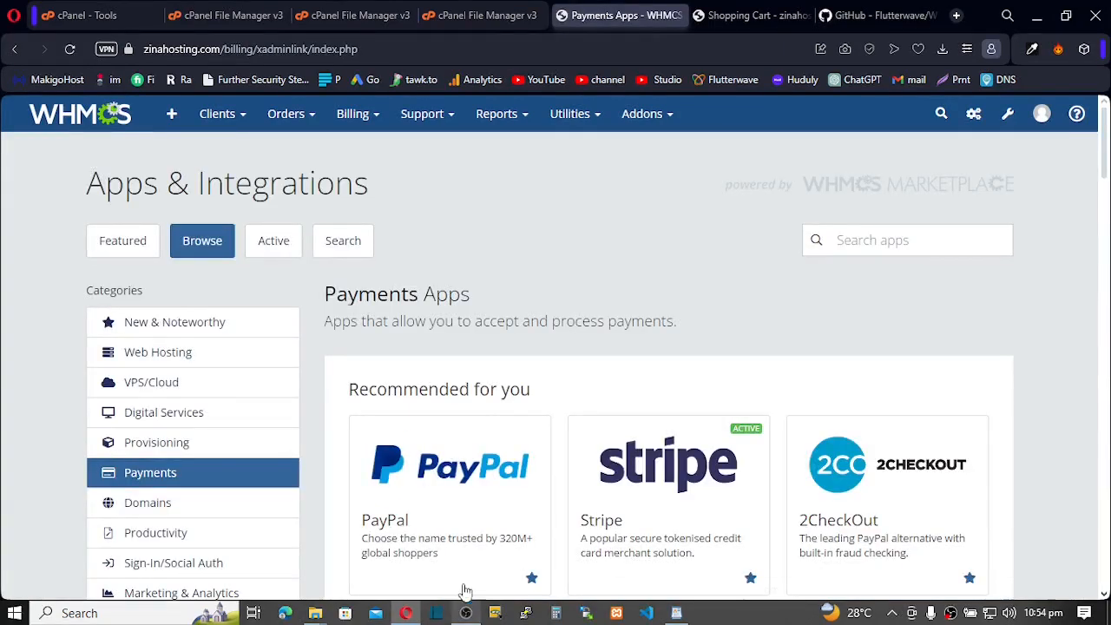
pyautogui.scroll(-1, 521, 436)
pyautogui.scroll(-7, 521, 435)
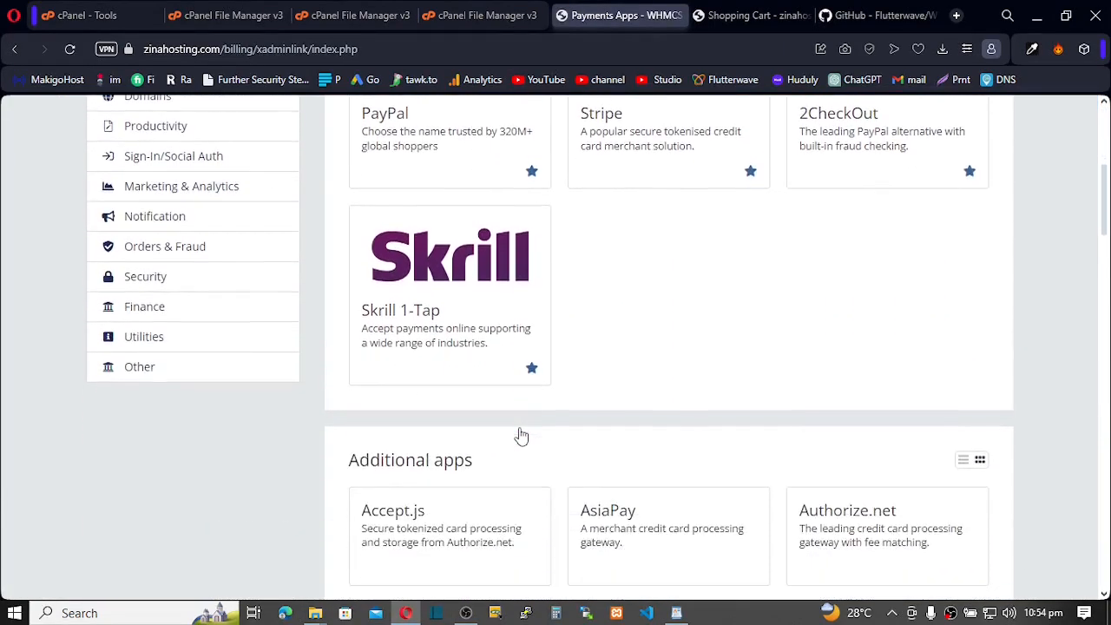
pyautogui.scroll(-4, 521, 436)
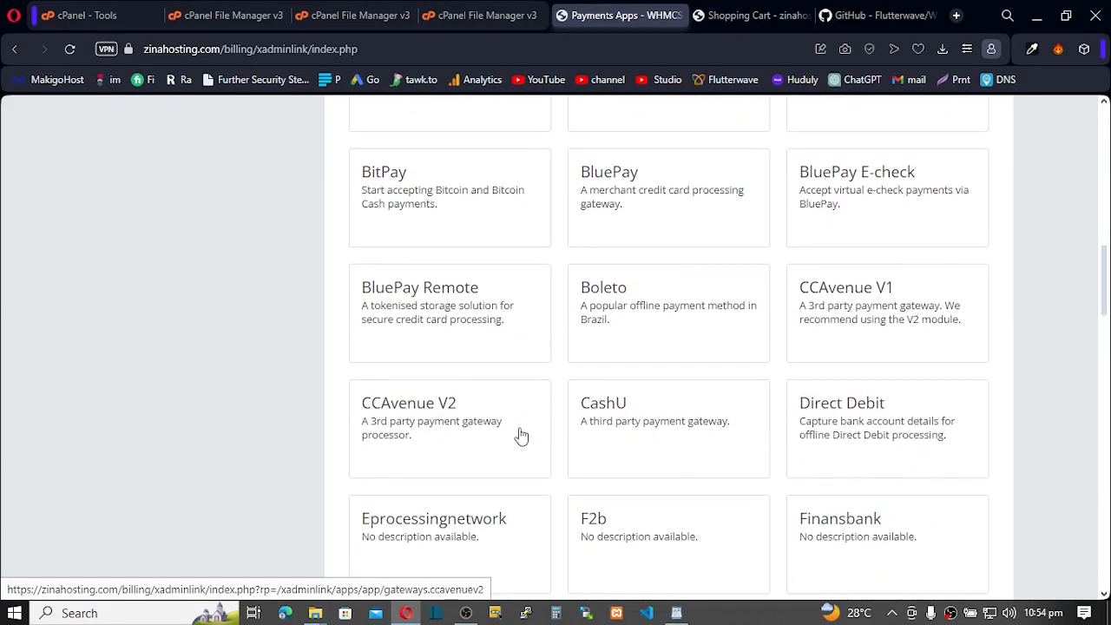
pyautogui.scroll(-4, 521, 436)
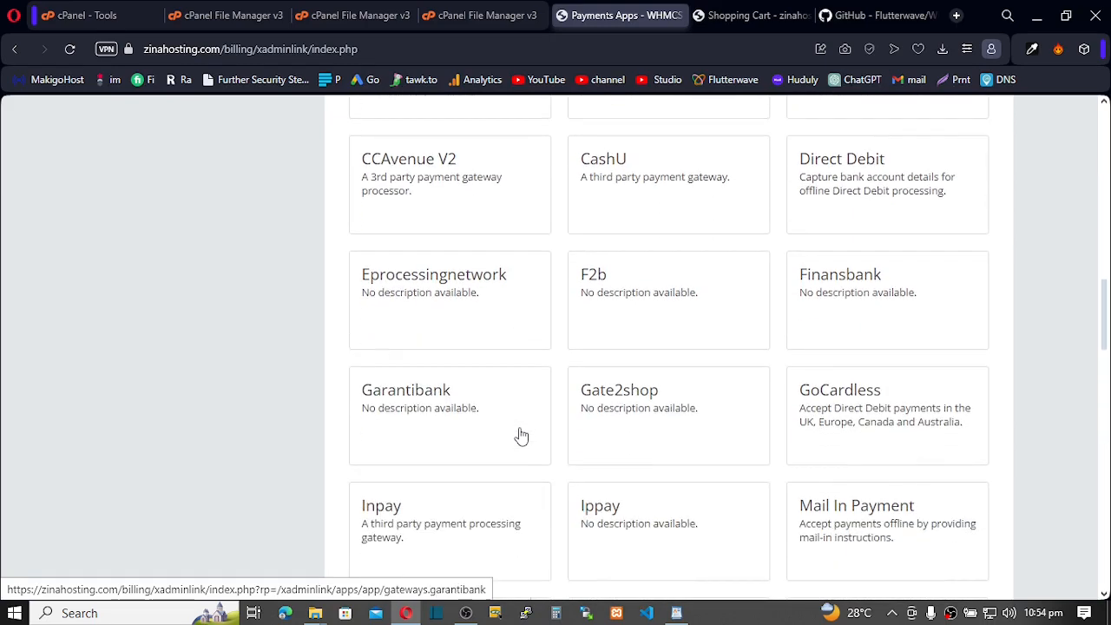
pyautogui.scroll(-3, 521, 436)
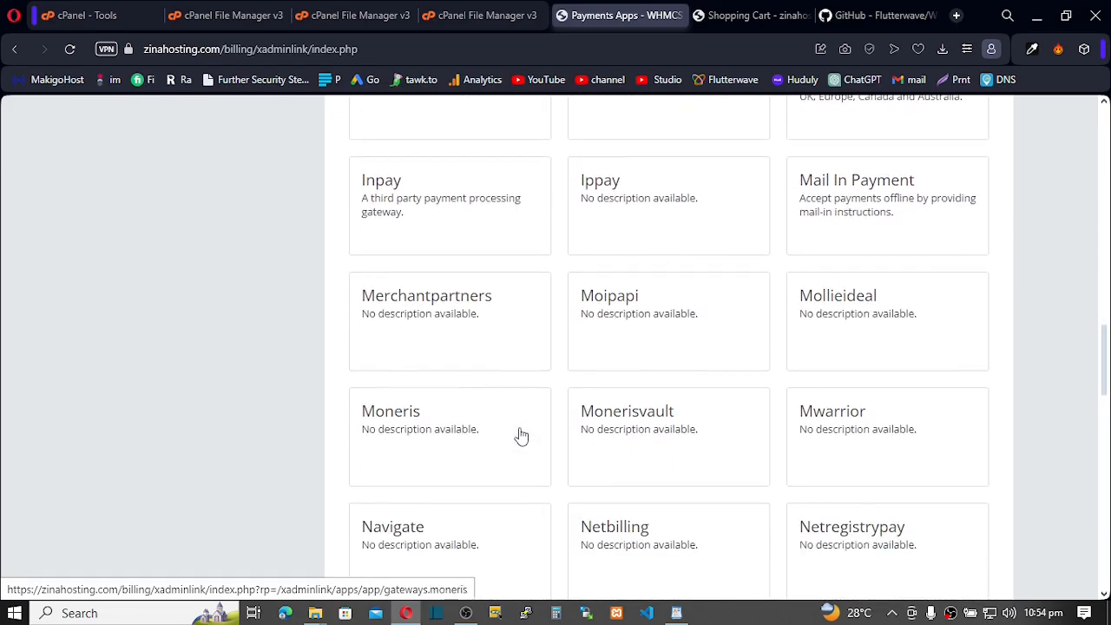
pyautogui.scroll(-2, 521, 436)
pyautogui.scroll(-4, 522, 436)
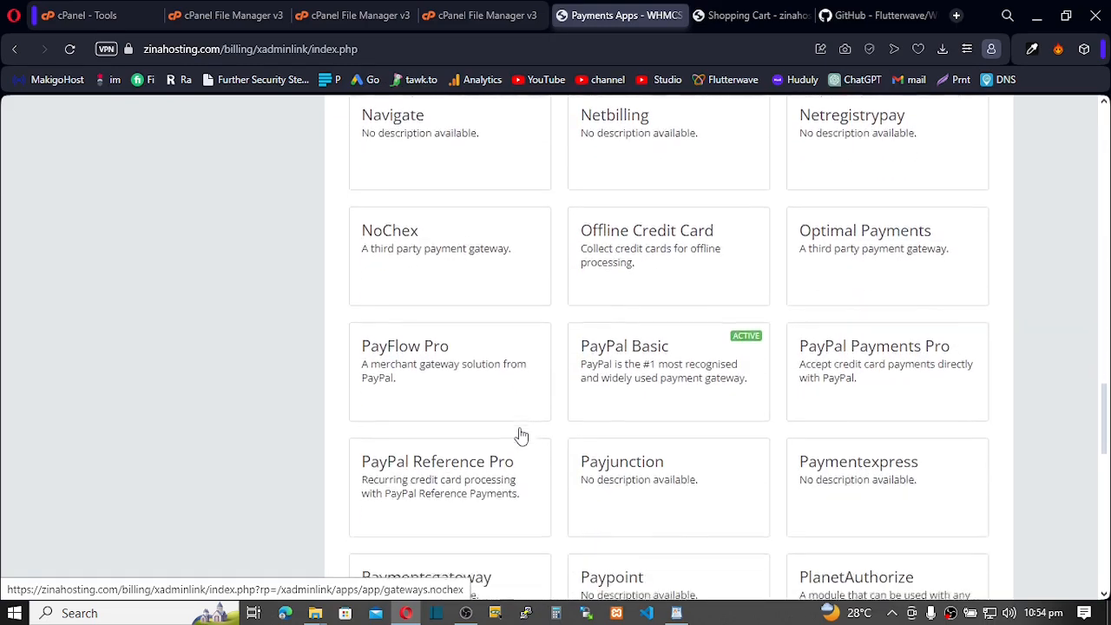
pyautogui.scroll(-3, 521, 435)
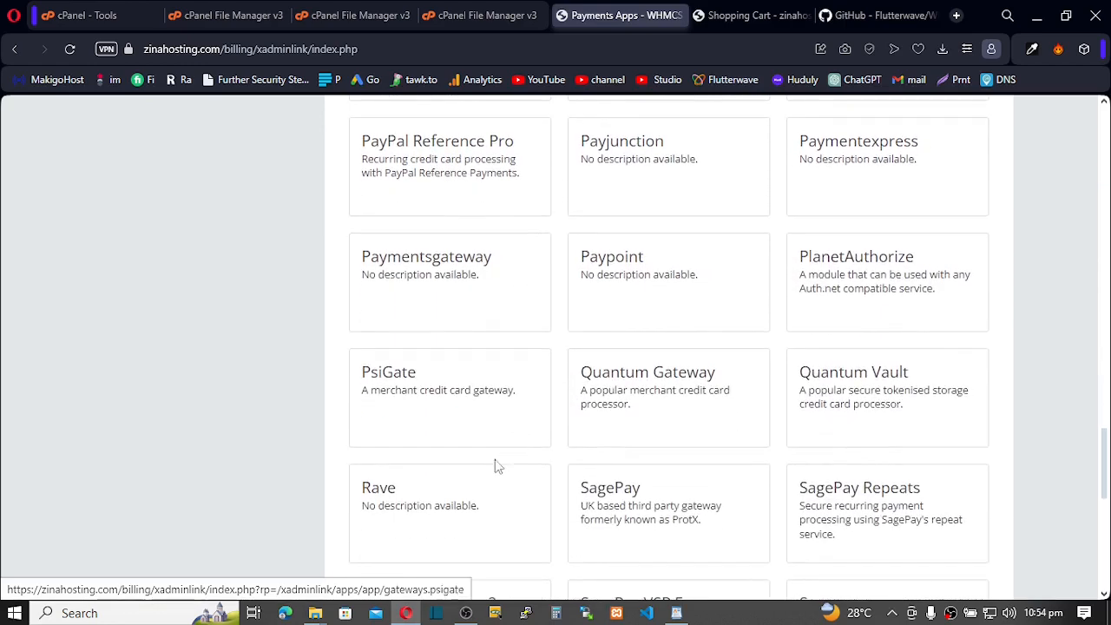
pyautogui.scroll(-1, 495, 464)
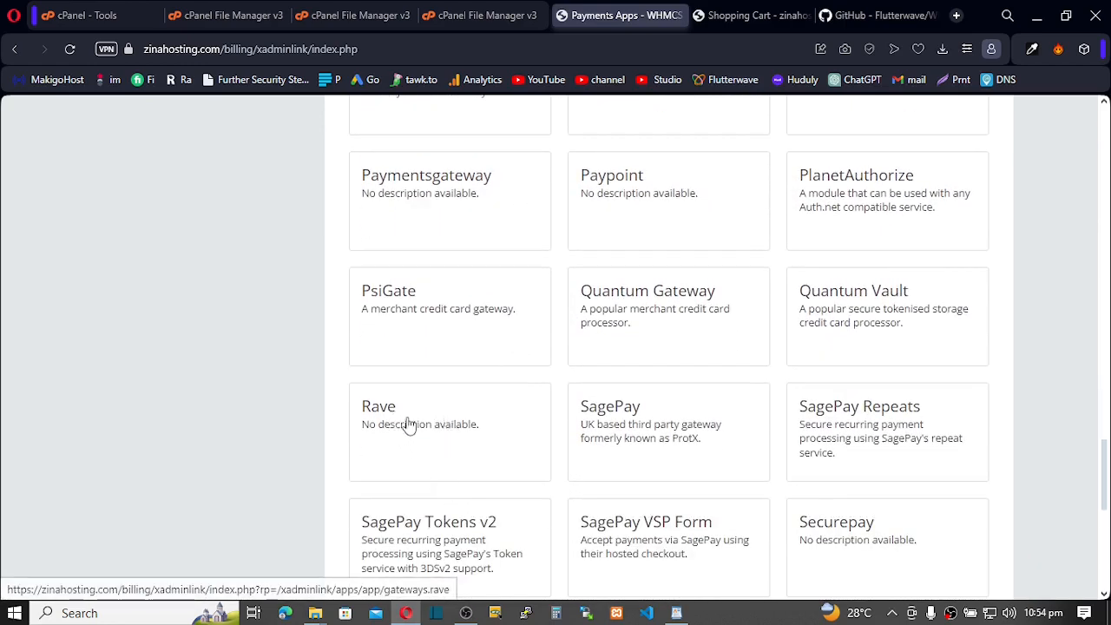
pyautogui.click(414, 420)
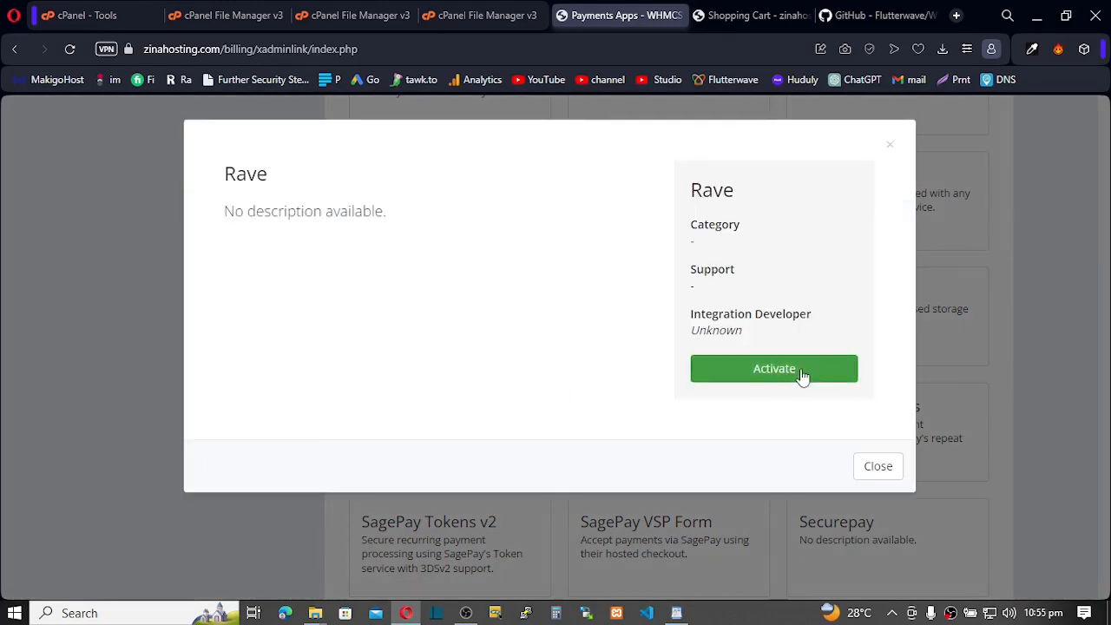
pyautogui.click(792, 369)
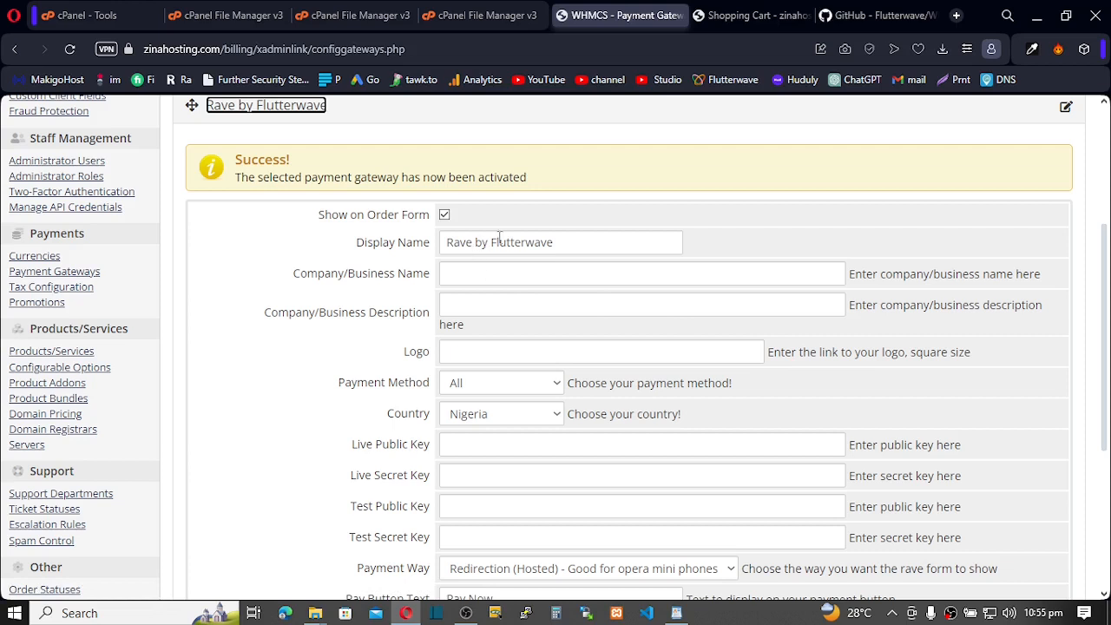
# Shorten the gateway display name from 'Rave by Flutterwave' to 'Flutterwave'
pyautogui.moveTo(492, 245); pyautogui.dragTo(431, 248)
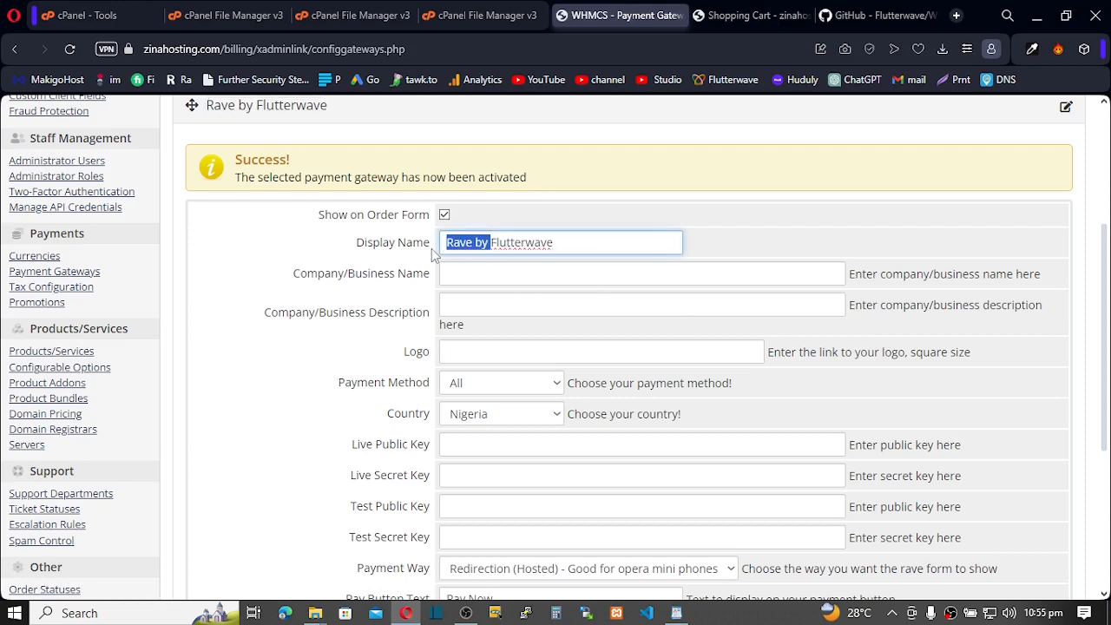
pyautogui.press('BackSpace')
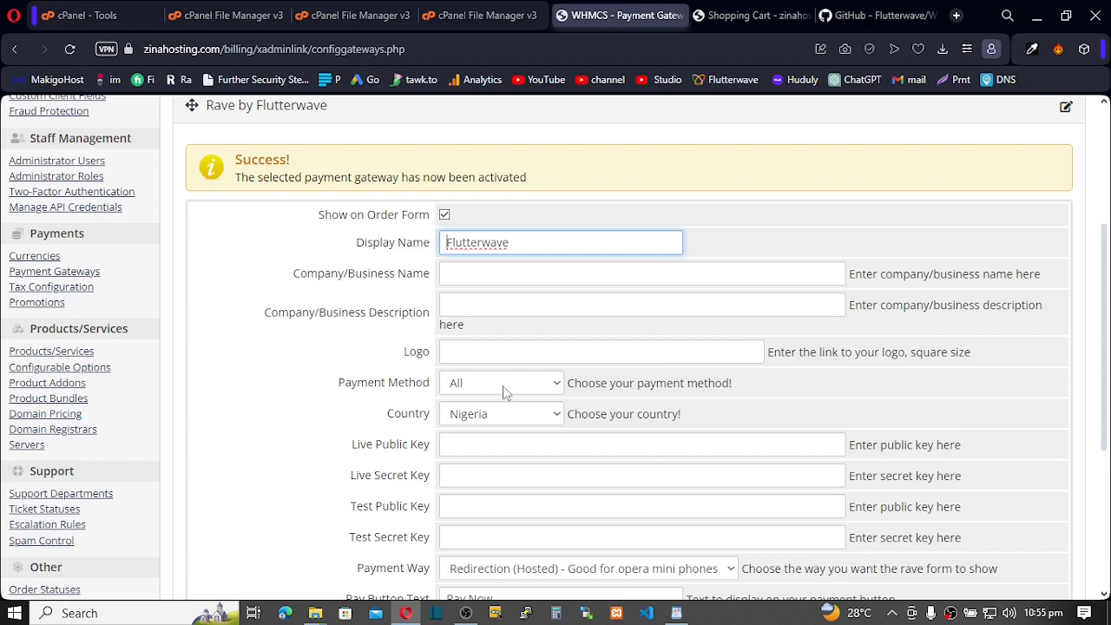
# Set the Rave gateway's Country to Ghana and save the gateway settings
pyautogui.click(558, 420)
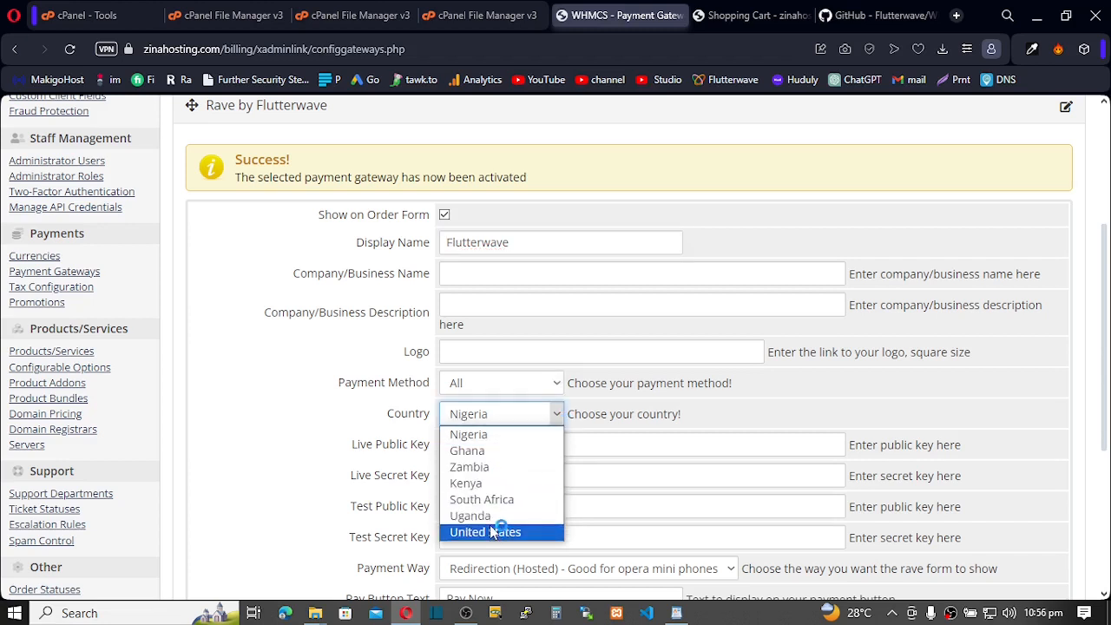
pyautogui.click(477, 451)
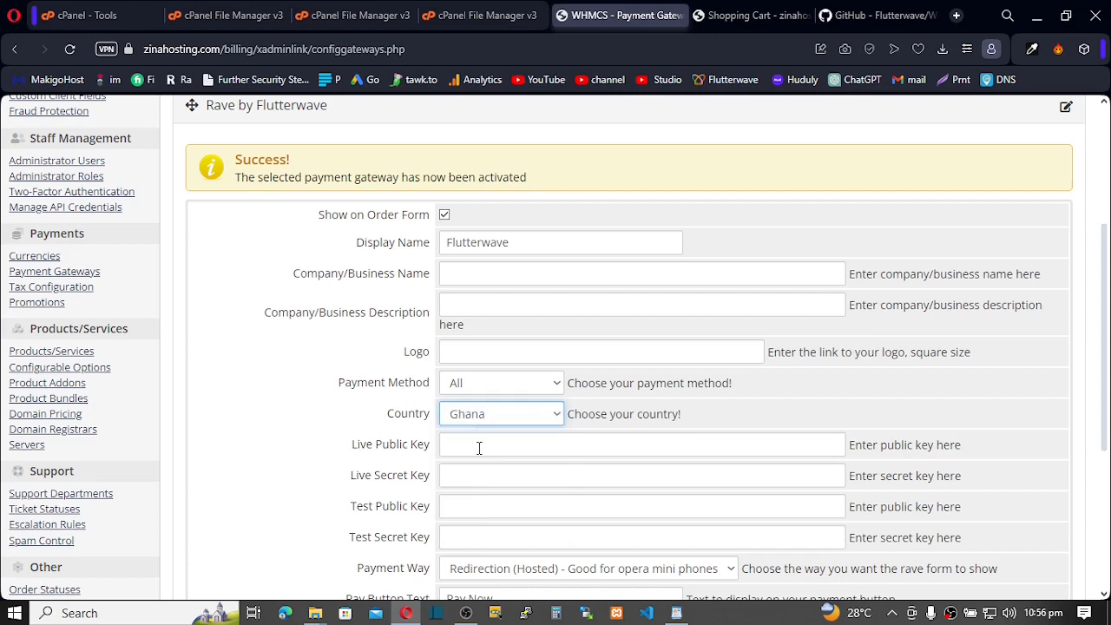
pyautogui.click(558, 418)
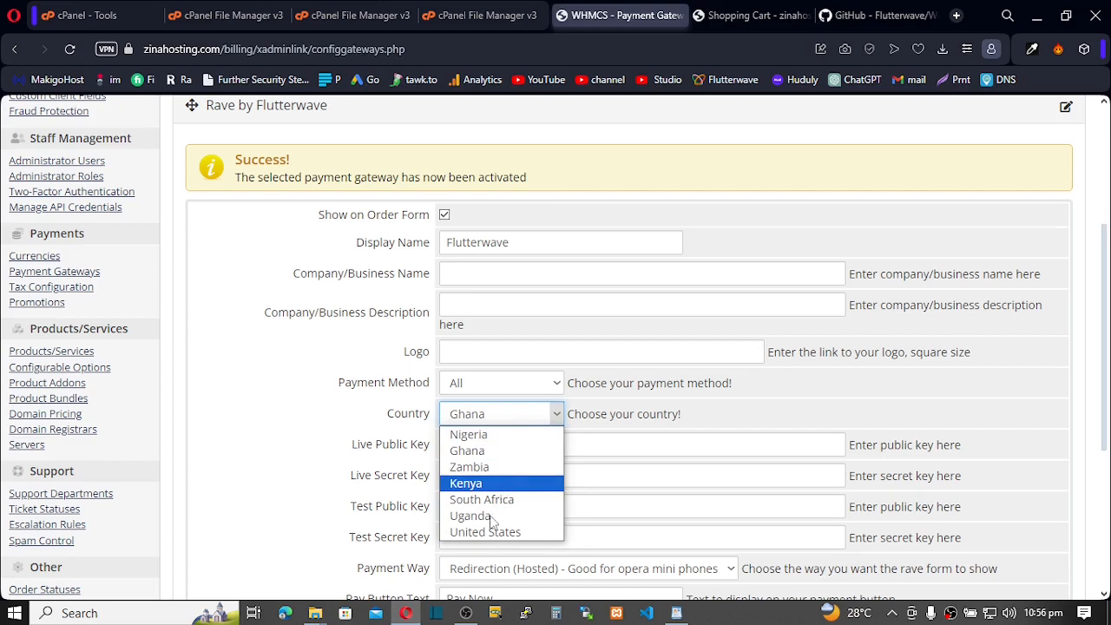
pyautogui.click(700, 413)
pyautogui.scroll(-1, 365, 427)
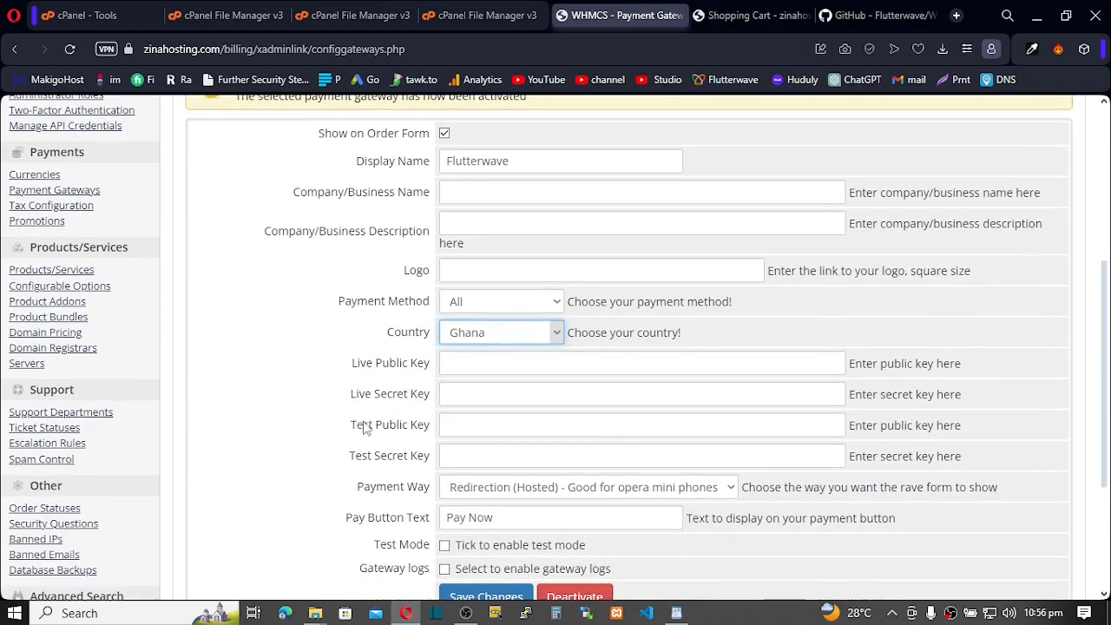
pyautogui.click(385, 364)
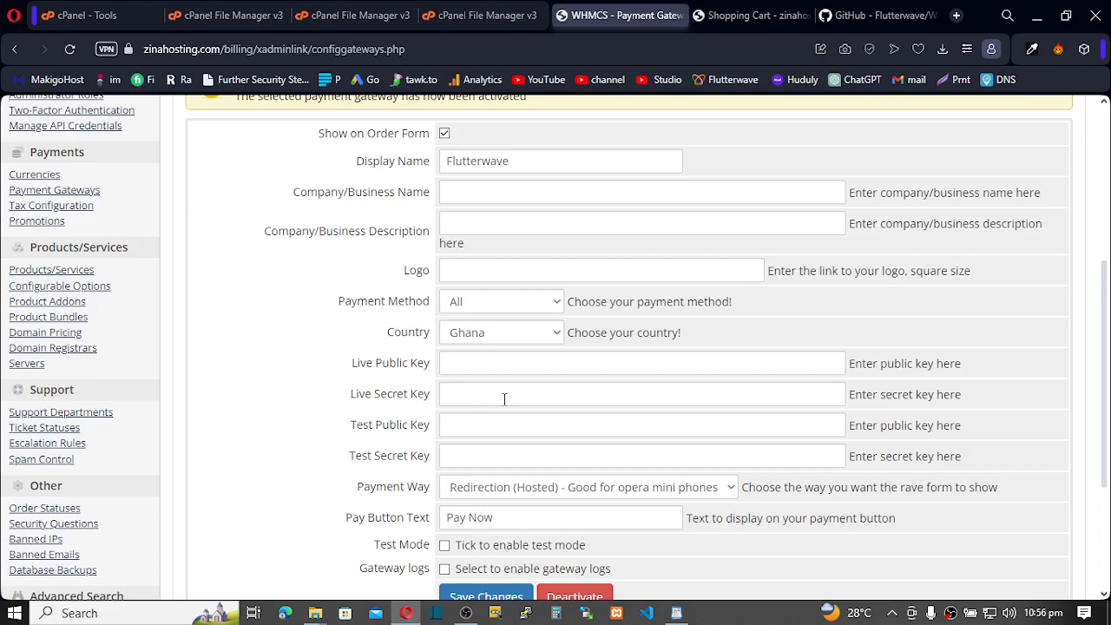
pyautogui.scroll(-2, 503, 398)
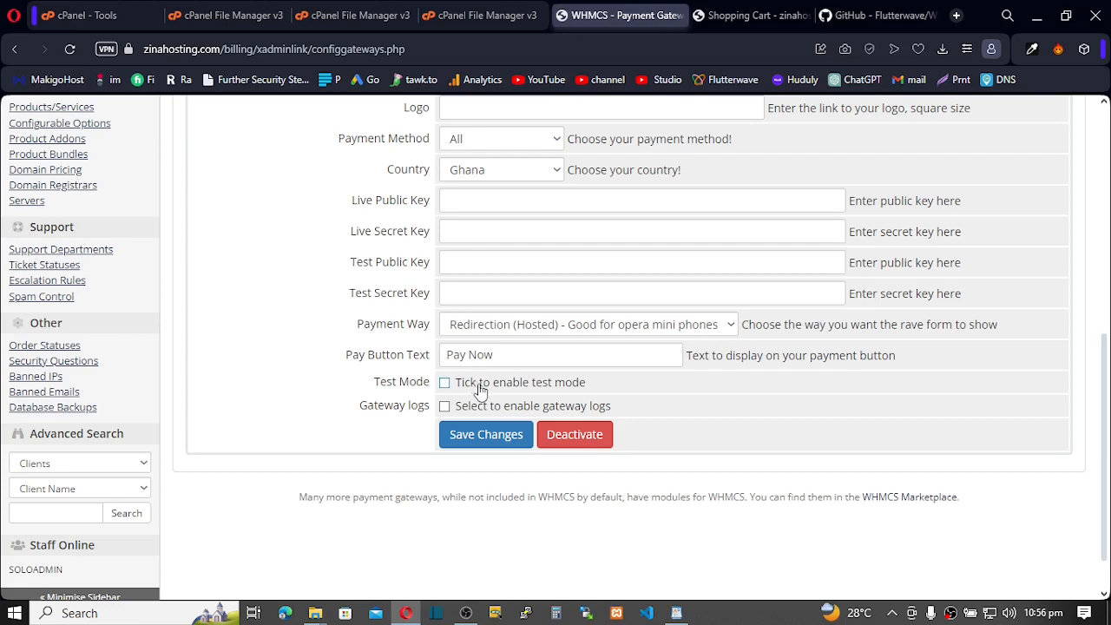
pyautogui.click(480, 441)
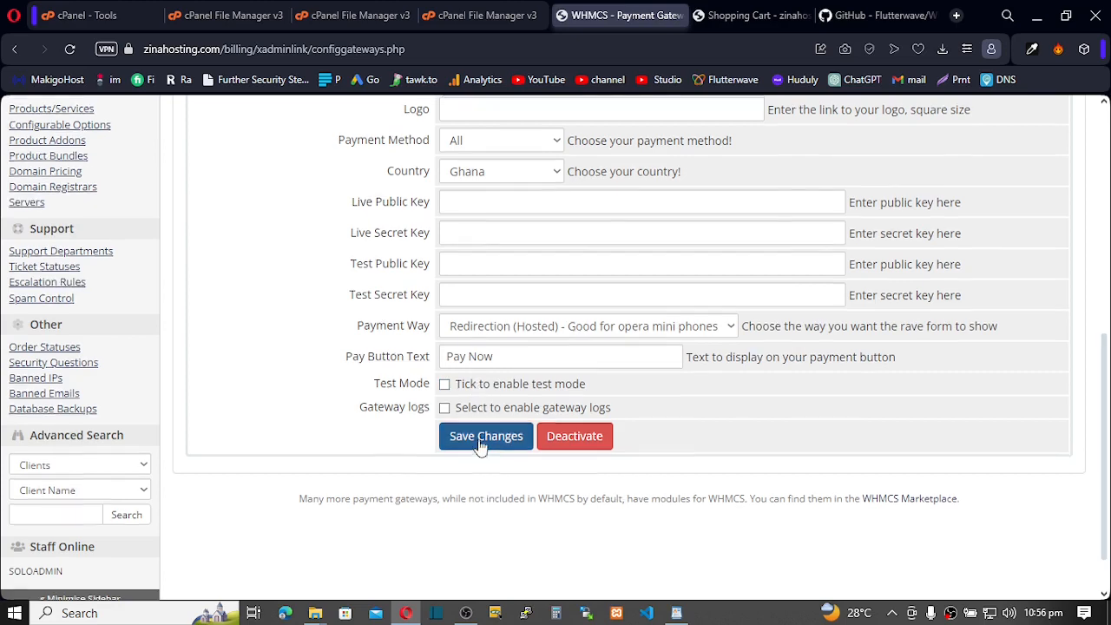
pyautogui.scroll(-4, 480, 438)
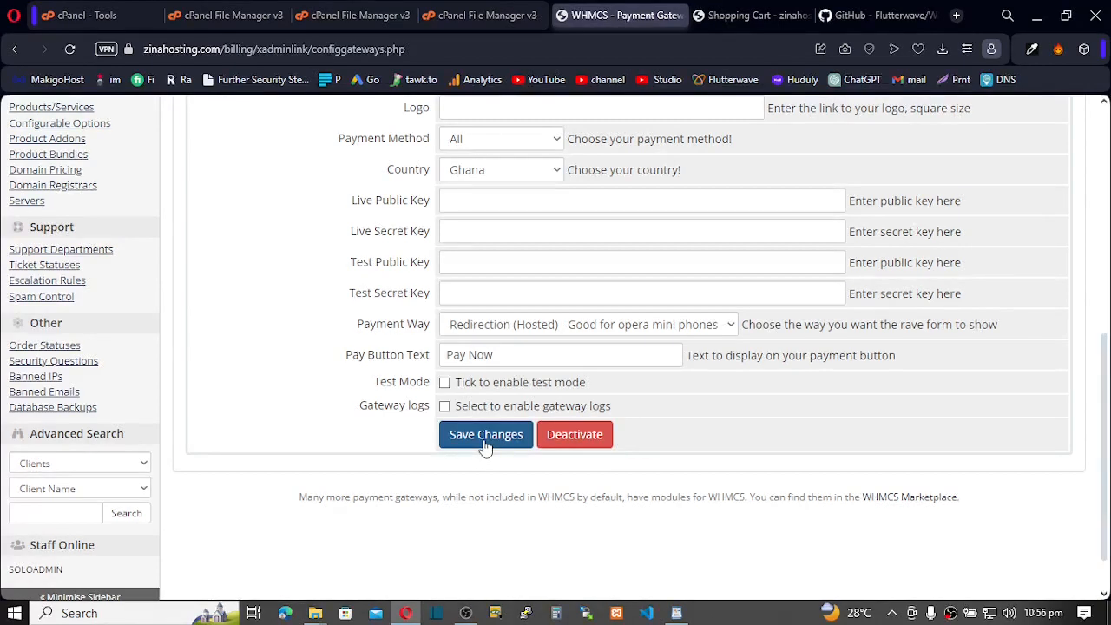
# Google 'paystack whmcs' in a new tab and open the Paystack Marketplace page's Installation section
pyautogui.click(957, 16)
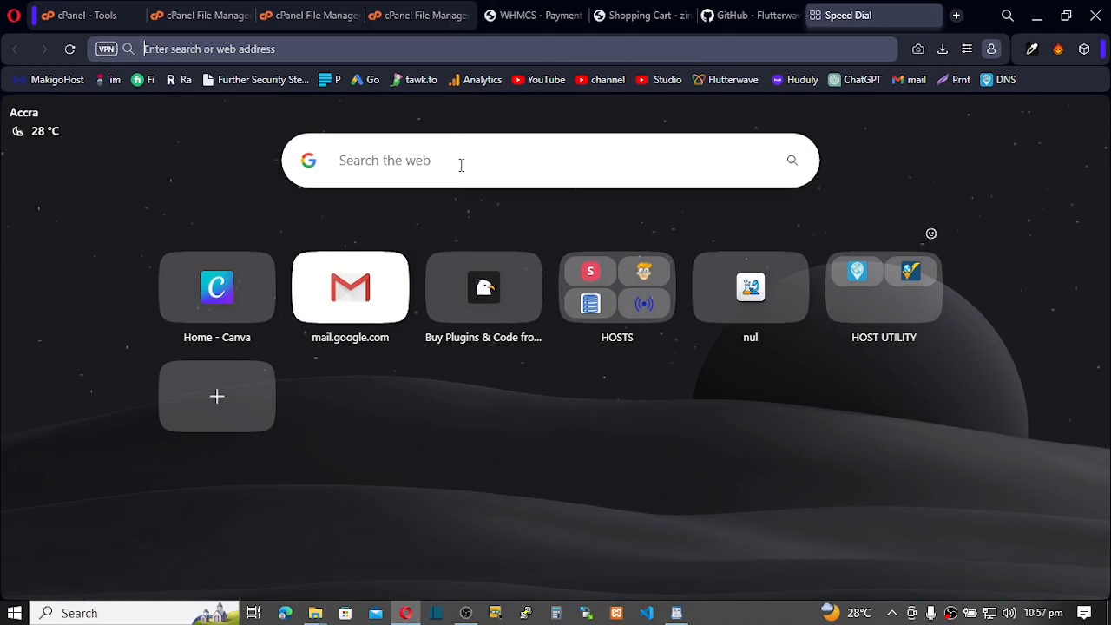
pyautogui.click(462, 165)
pyautogui.write('pa')
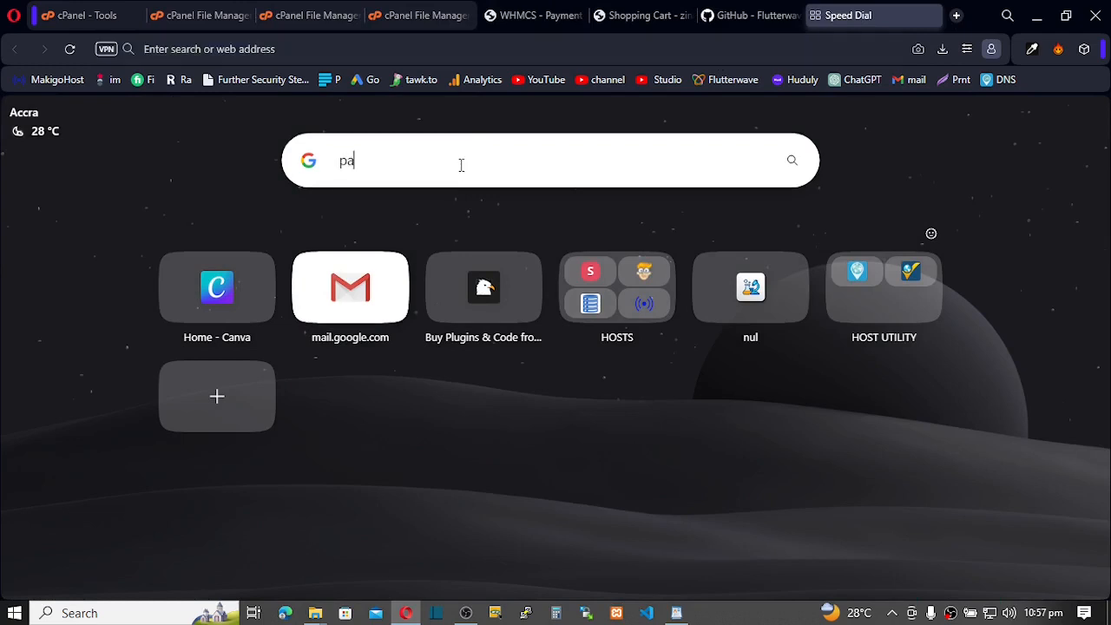
pyautogui.write('ystack')
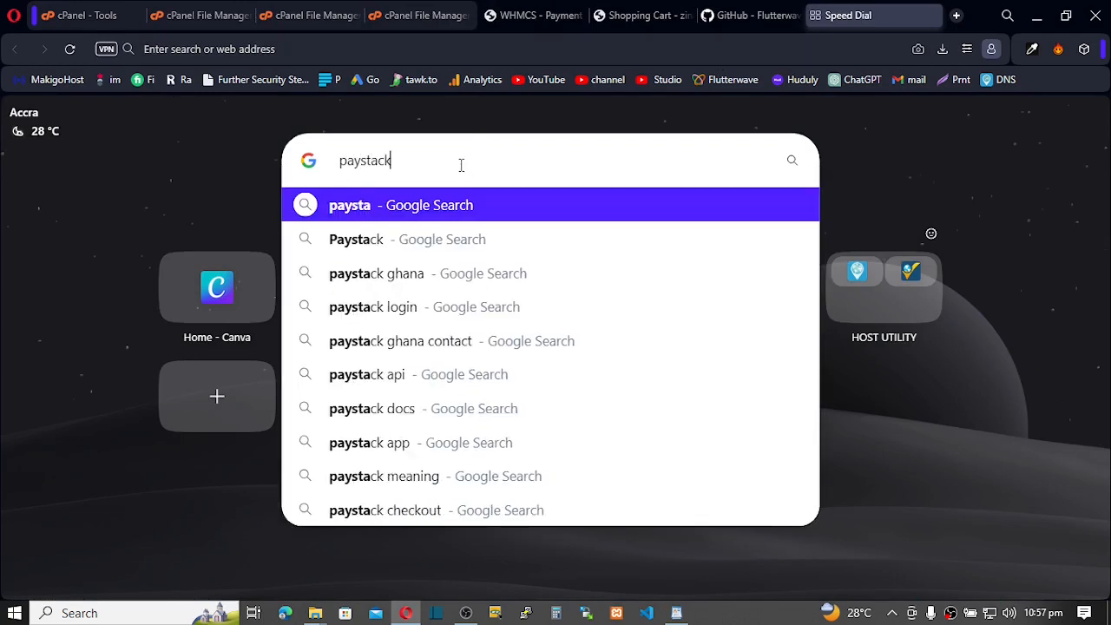
pyautogui.write(' whmcs')
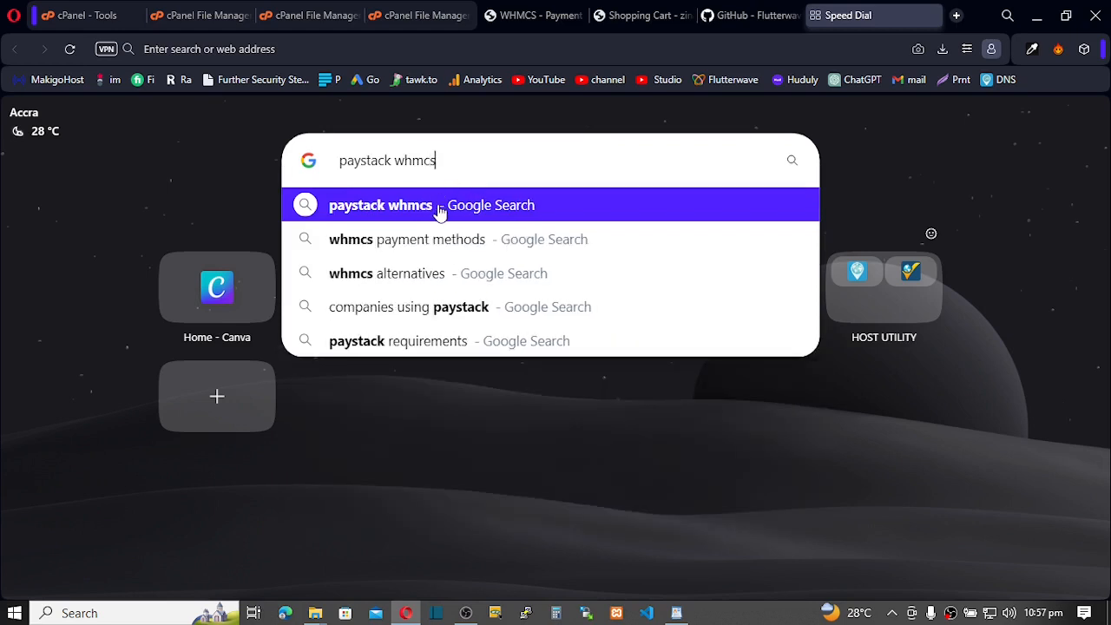
pyautogui.click(430, 212)
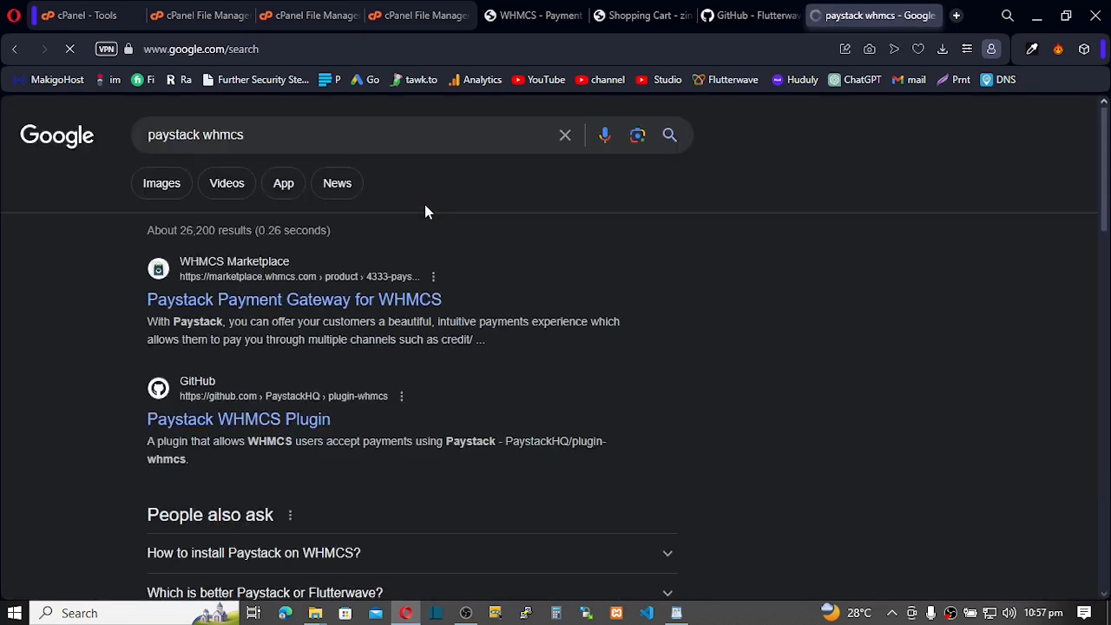
pyautogui.click(216, 305)
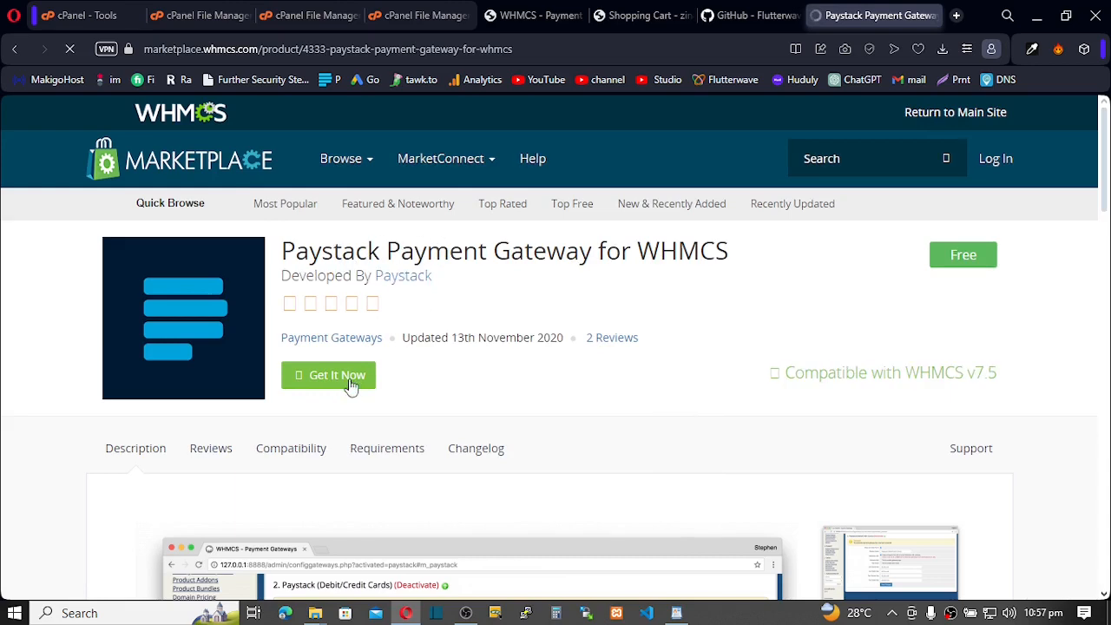
pyautogui.scroll(-3, 347, 386)
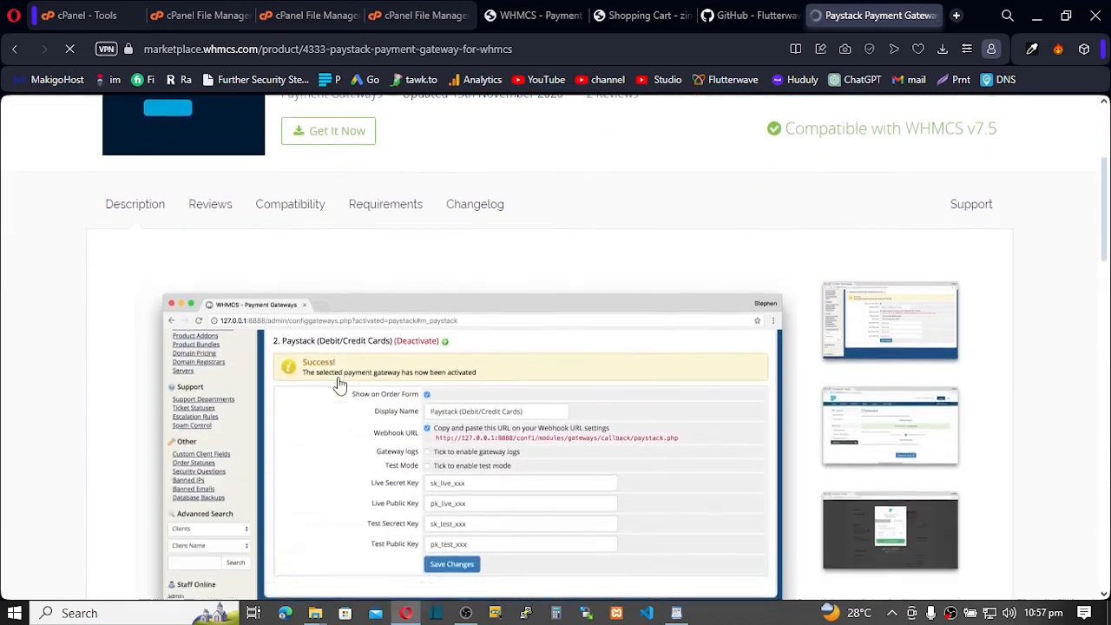
pyautogui.scroll(-3, 339, 386)
pyautogui.scroll(-3, 338, 385)
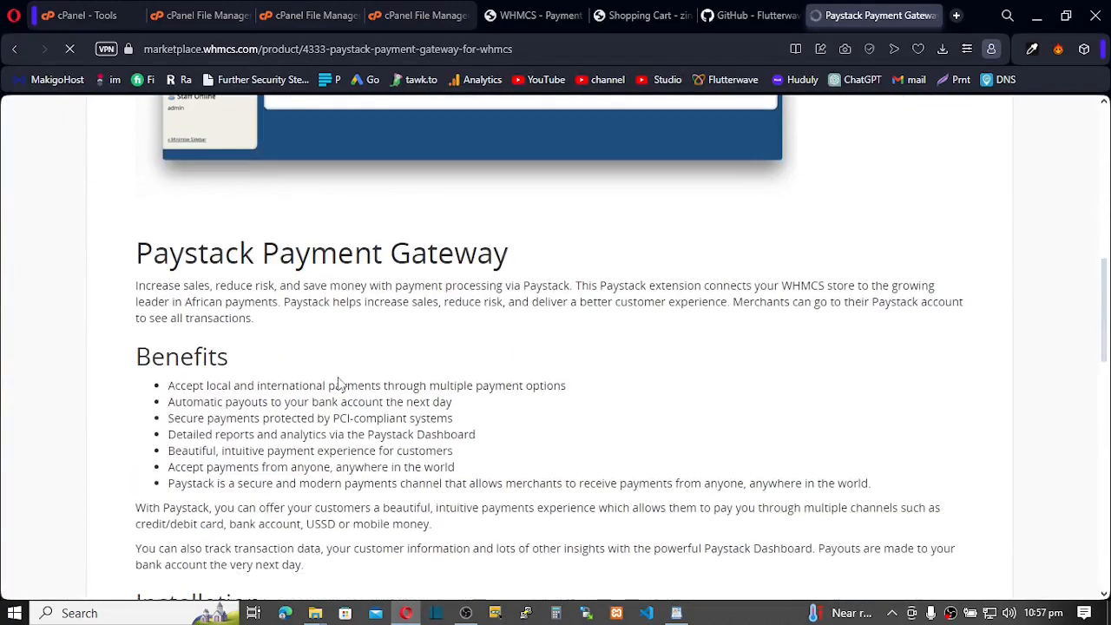
pyautogui.scroll(-4, 339, 386)
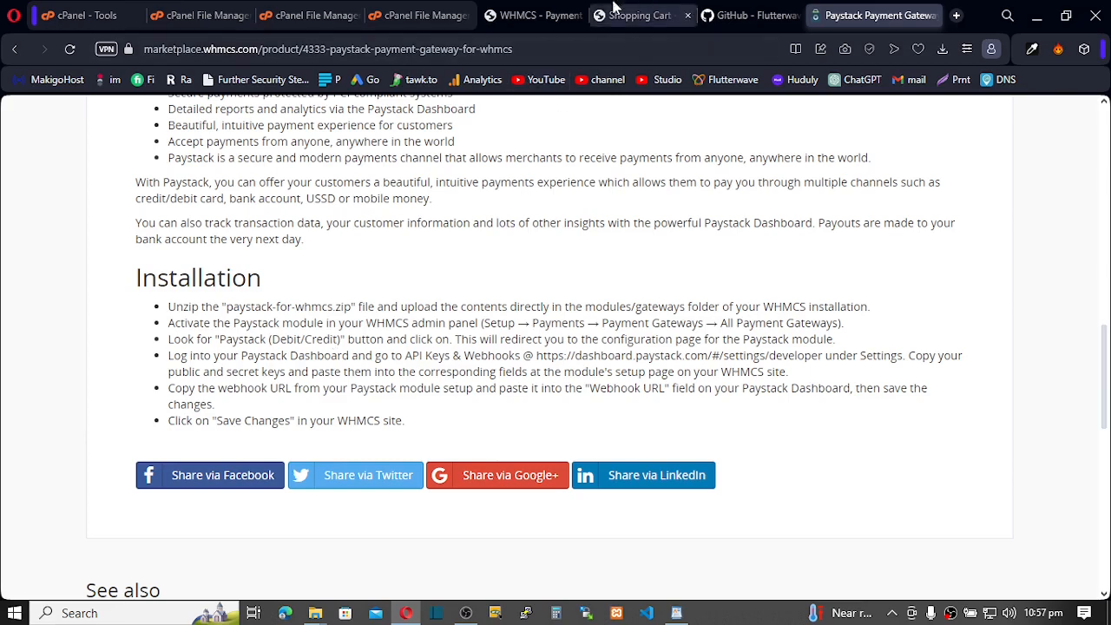
# Reload the Shopping Cart checkout and check Rave by Flutterwave appears under Payment Details
pyautogui.click(523, 16)
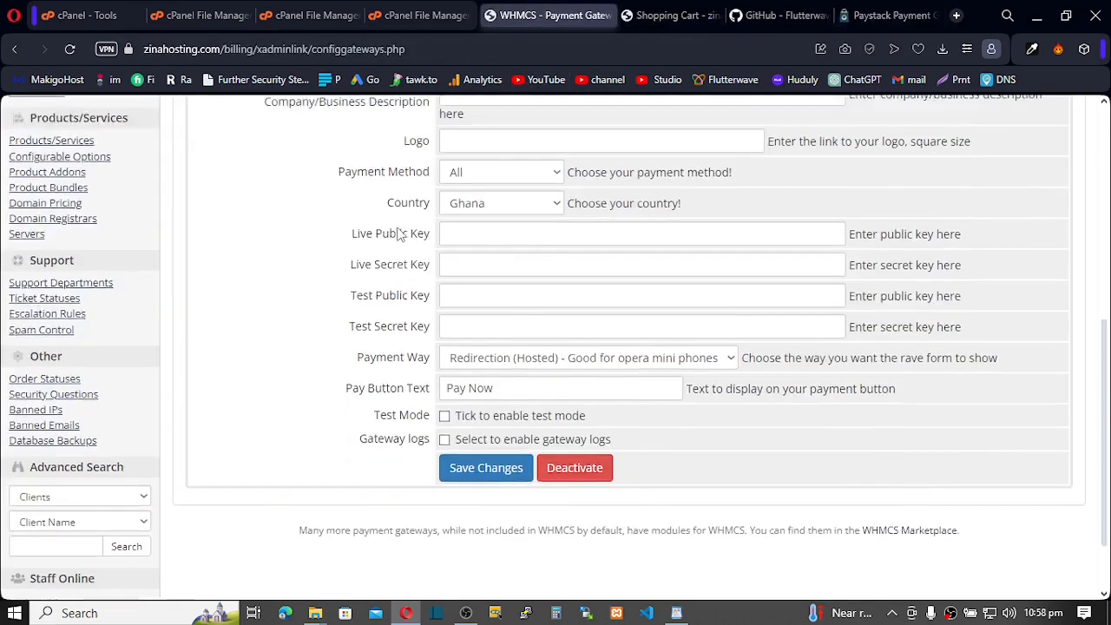
pyautogui.scroll(6, 443, 217)
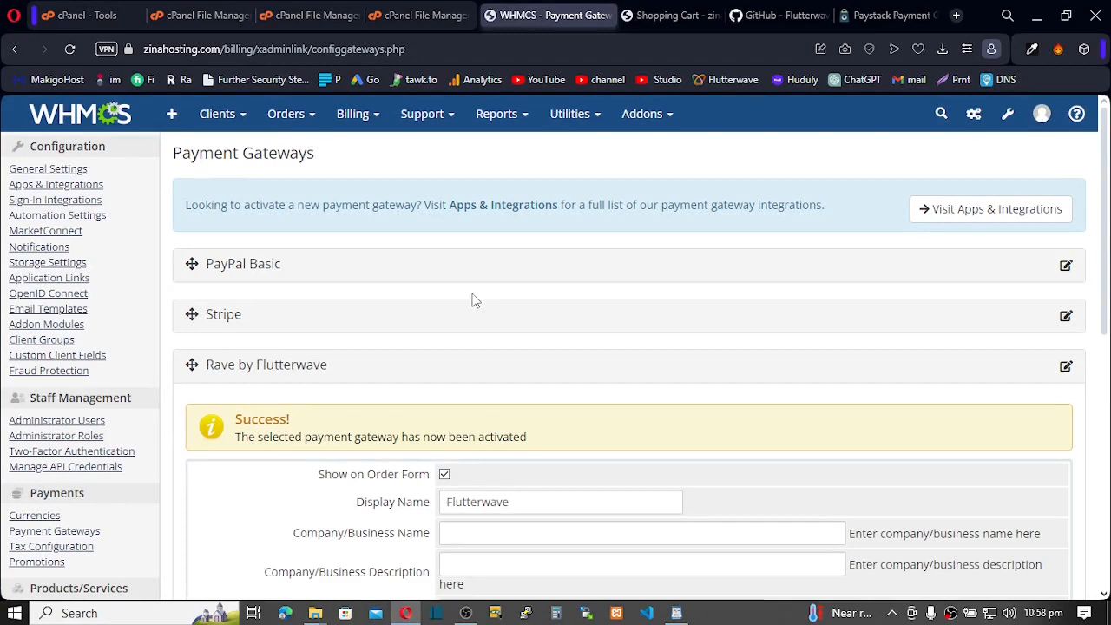
pyautogui.click(668, 15)
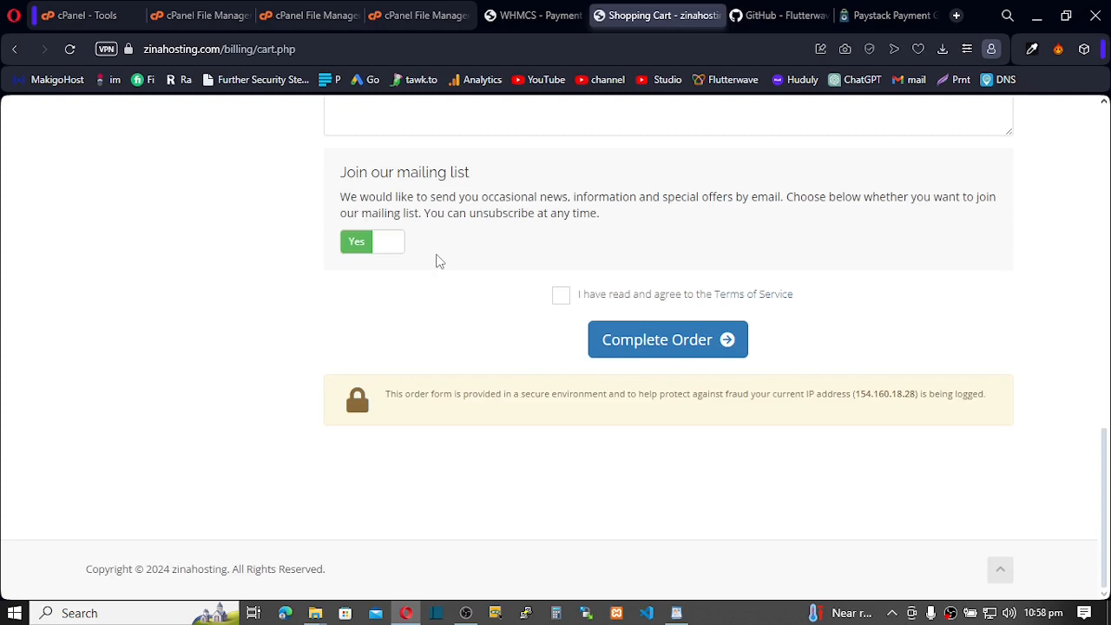
pyautogui.press('F5')
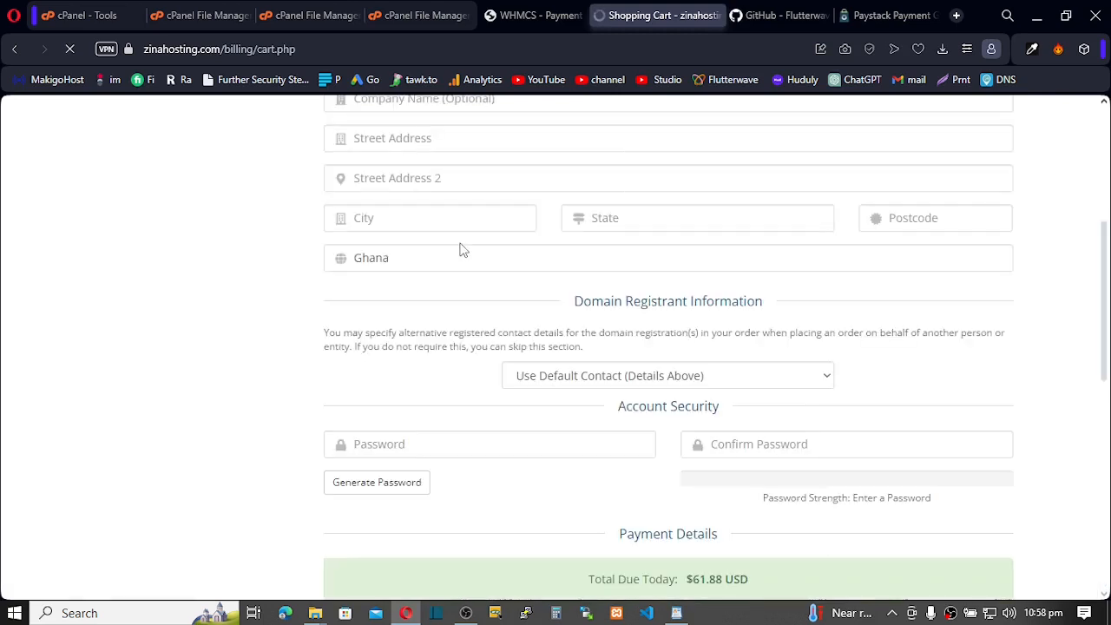
pyautogui.scroll(-3, 464, 262)
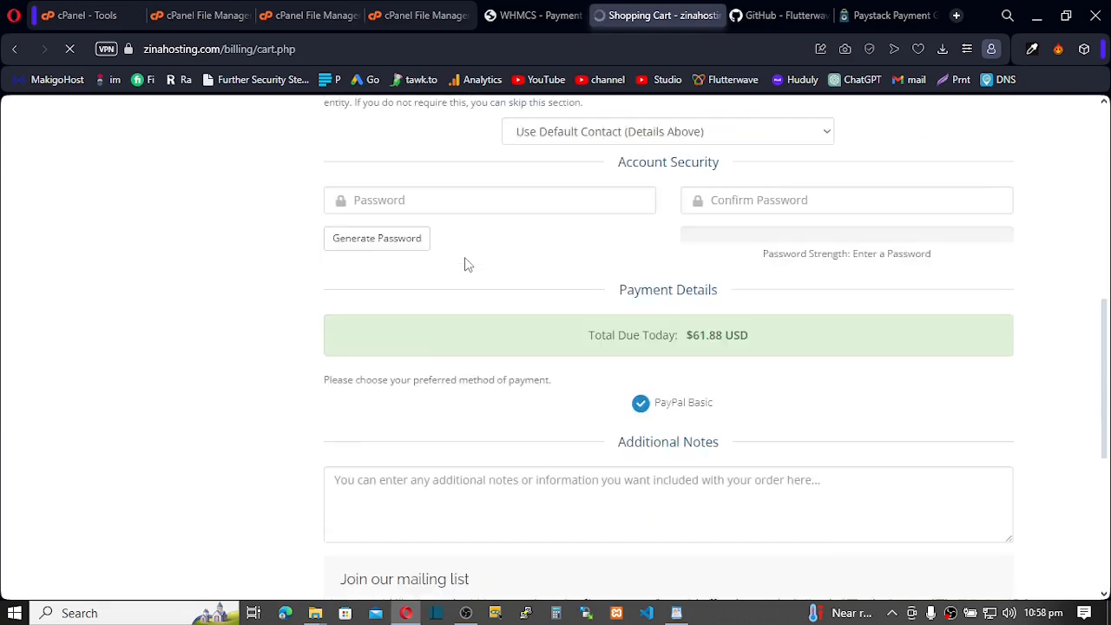
pyautogui.scroll(-4, 467, 258)
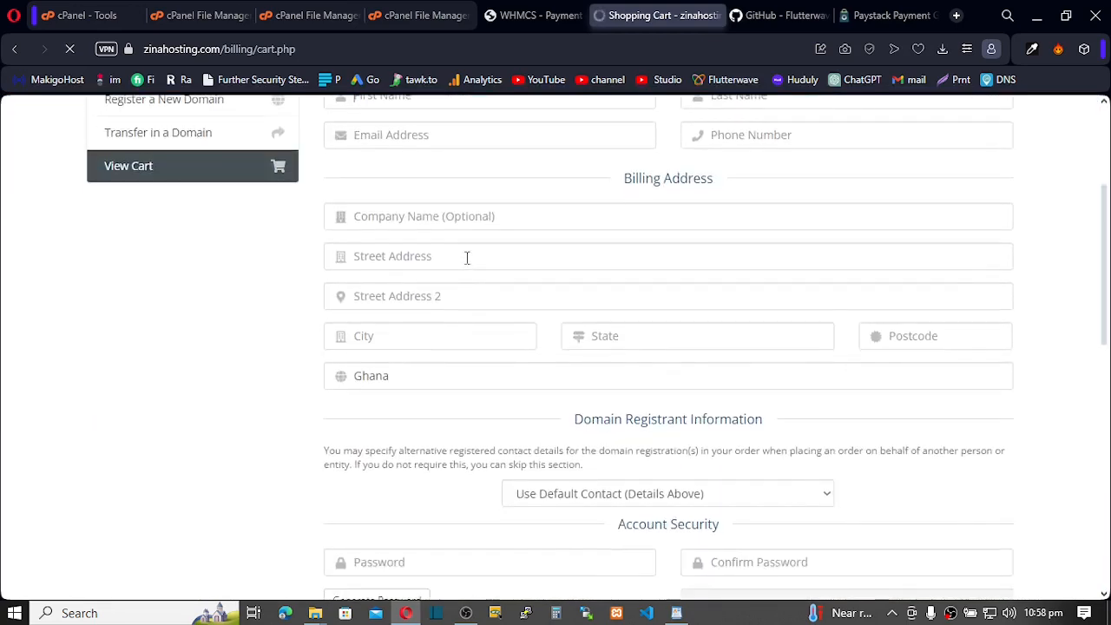
pyautogui.scroll(-3, 466, 257)
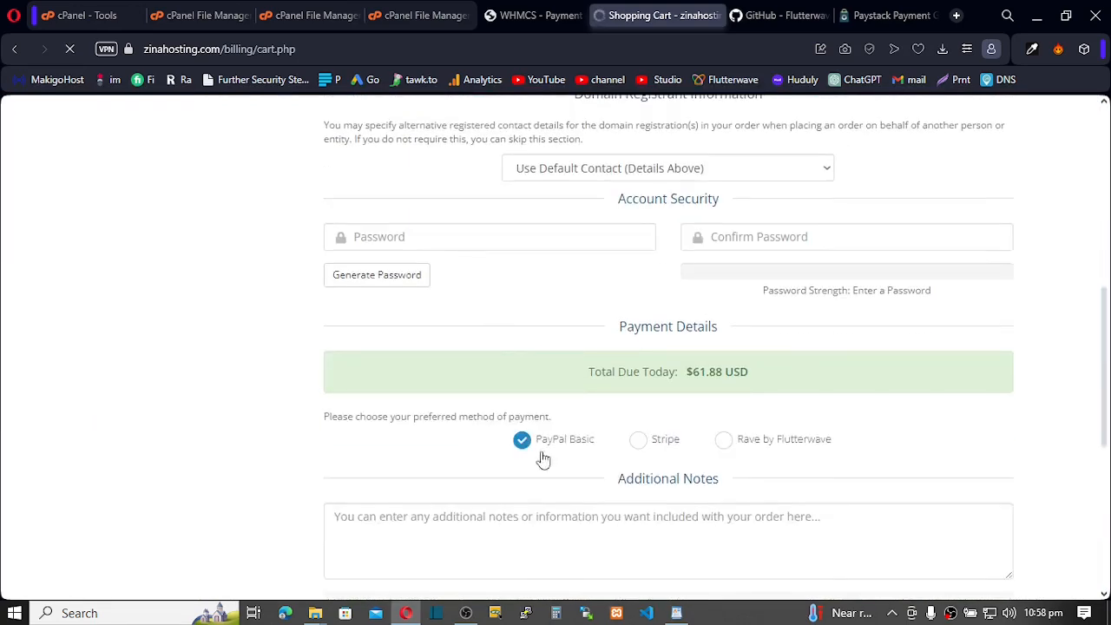